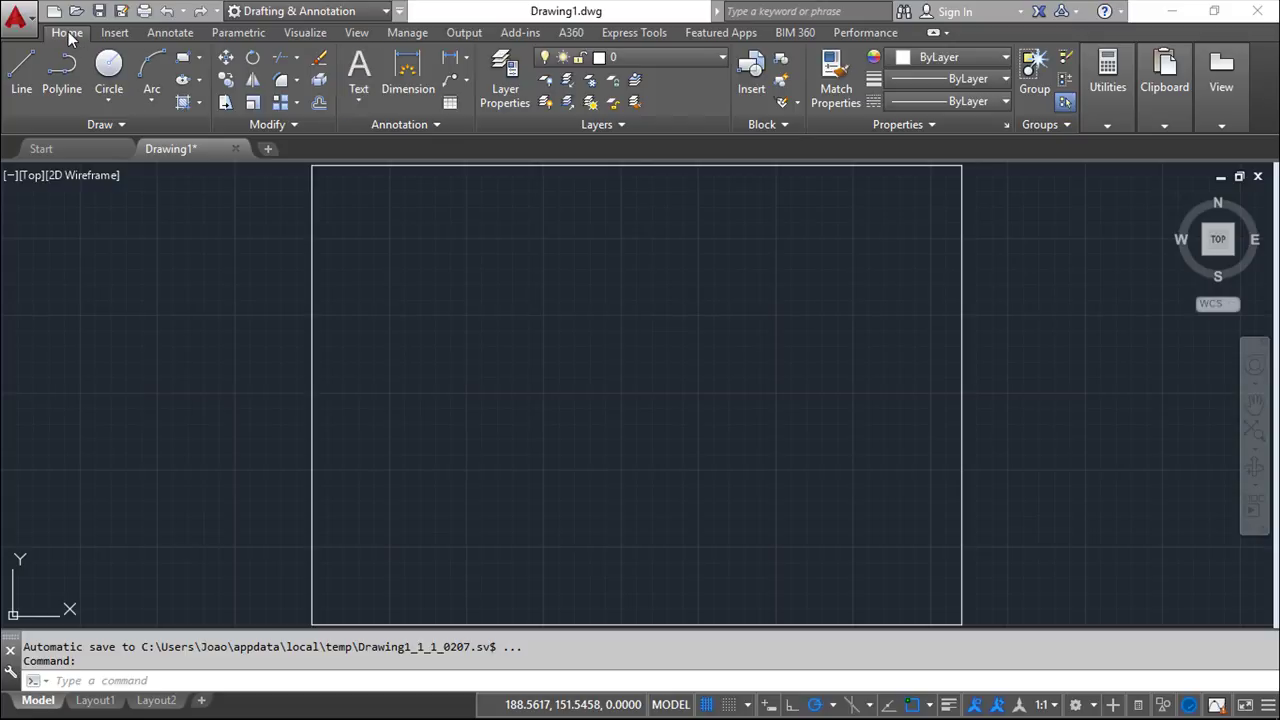
Open the Annotation panel's Text dropdown to show Multiline Text and Single Line
left_click(359, 101)
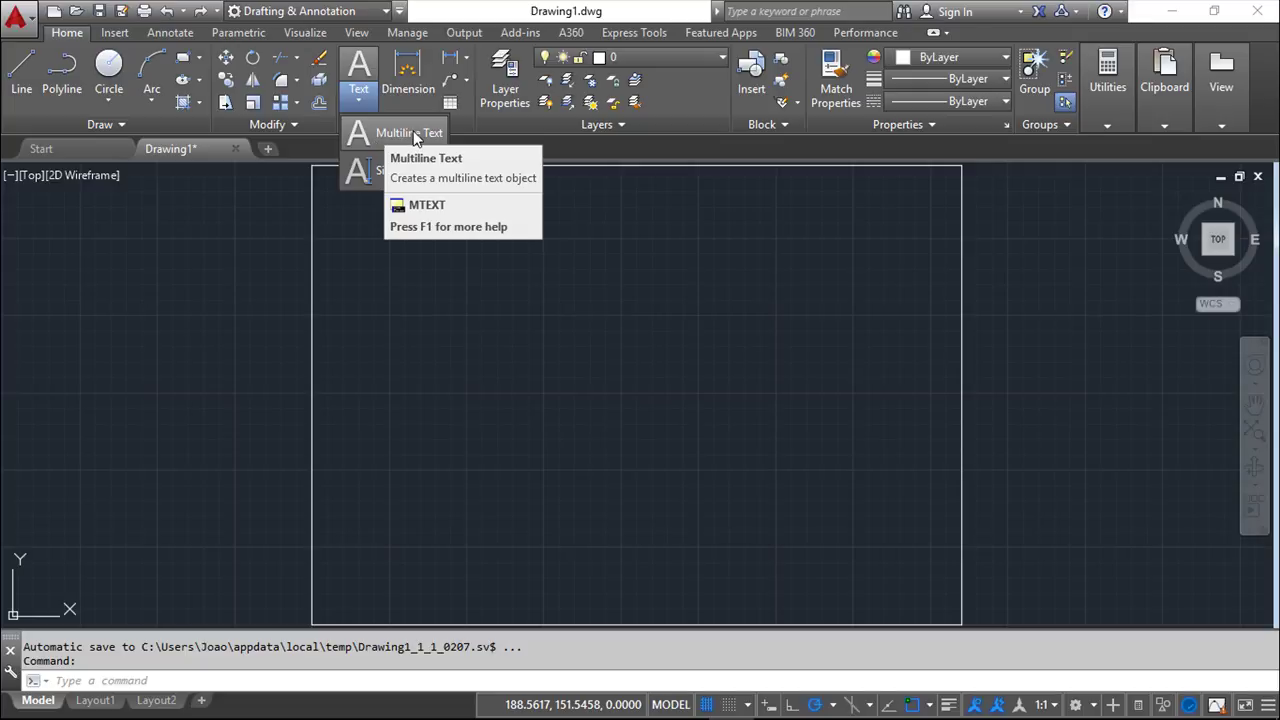
Choose Multiline Text and pick two corners across the top of the rectangle
left_click(400, 133)
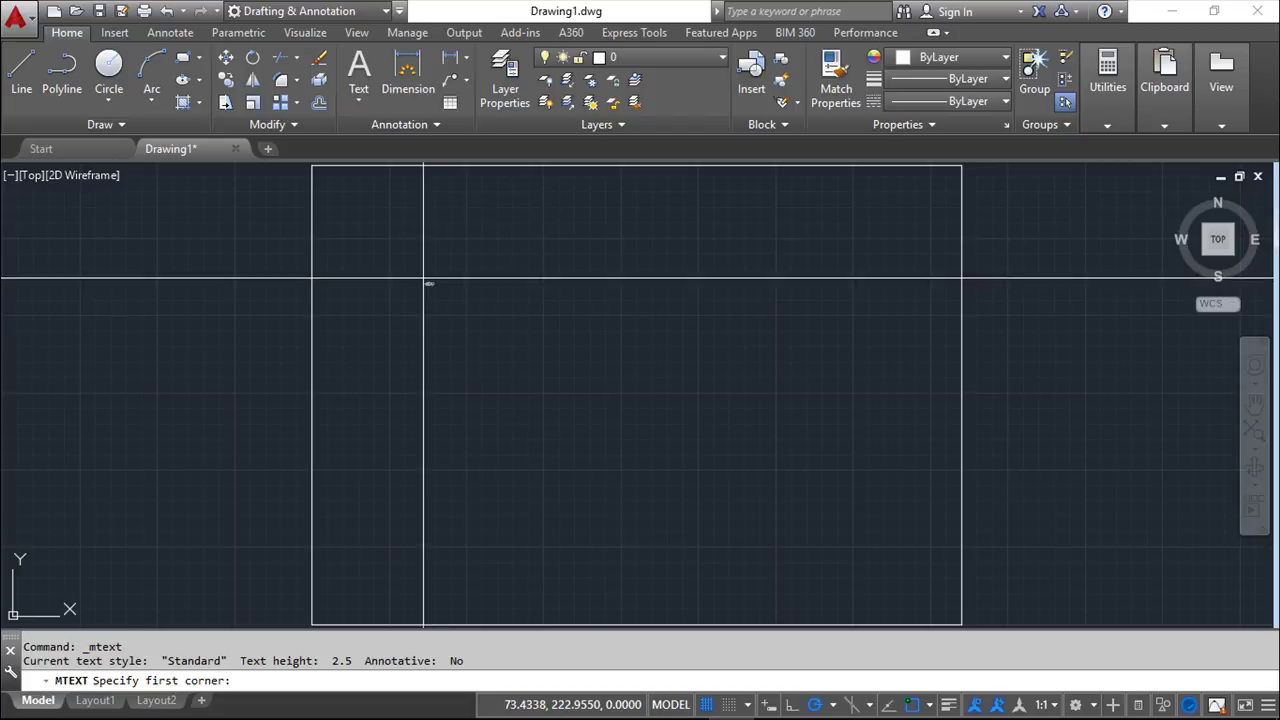
left_click(401, 265)
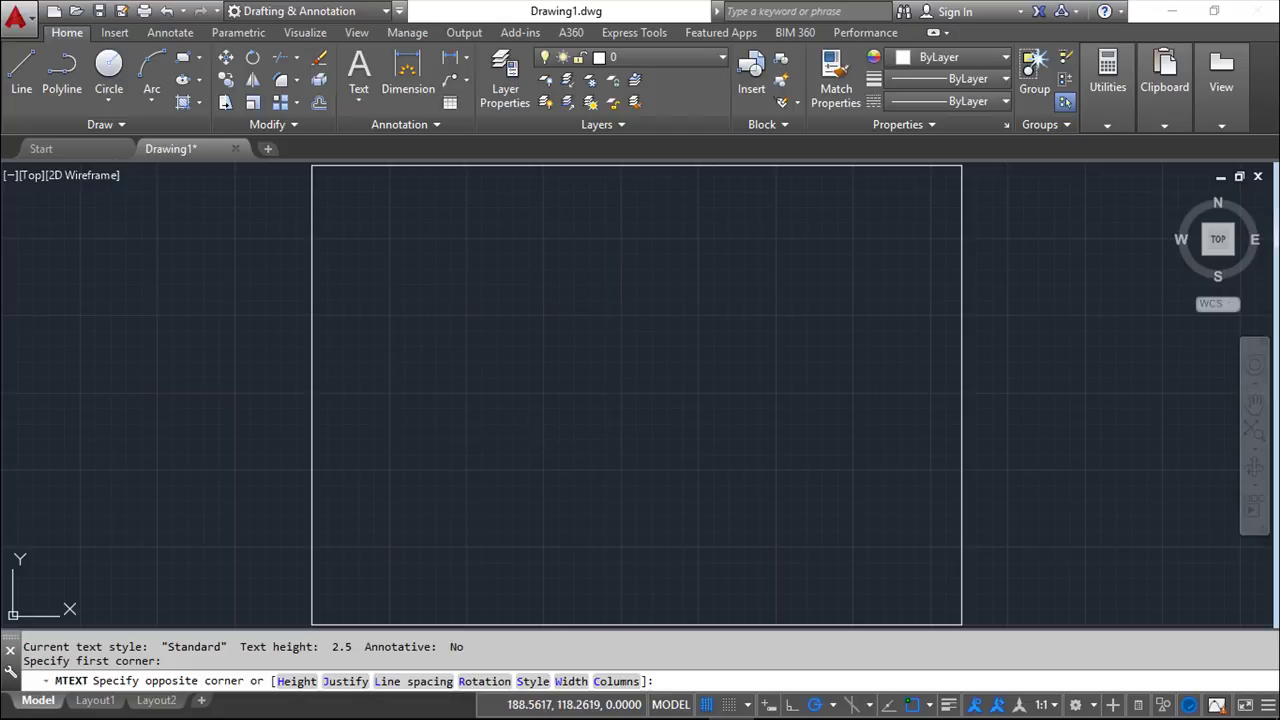
left_click(973, 480)
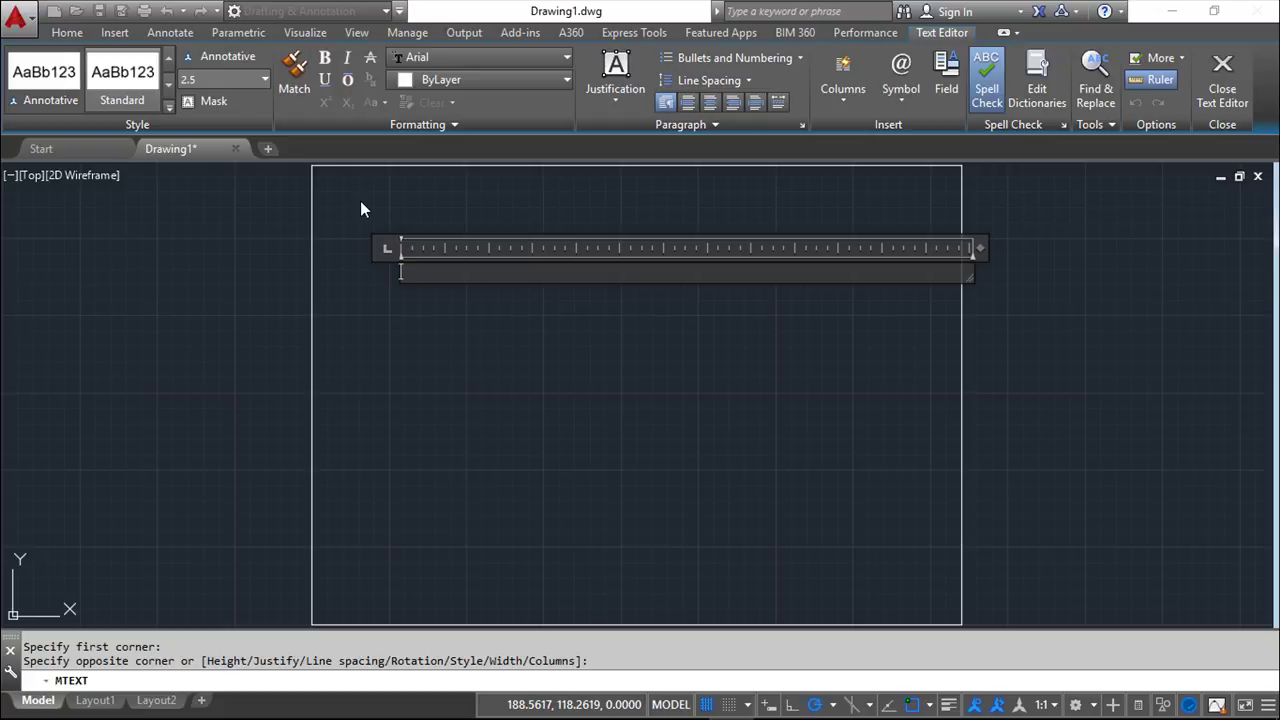
Type 'AutoCAD 2016', then a second 'AutoCAD 2016' line with a first-line indent of 5
type("AutoCAD 2016")
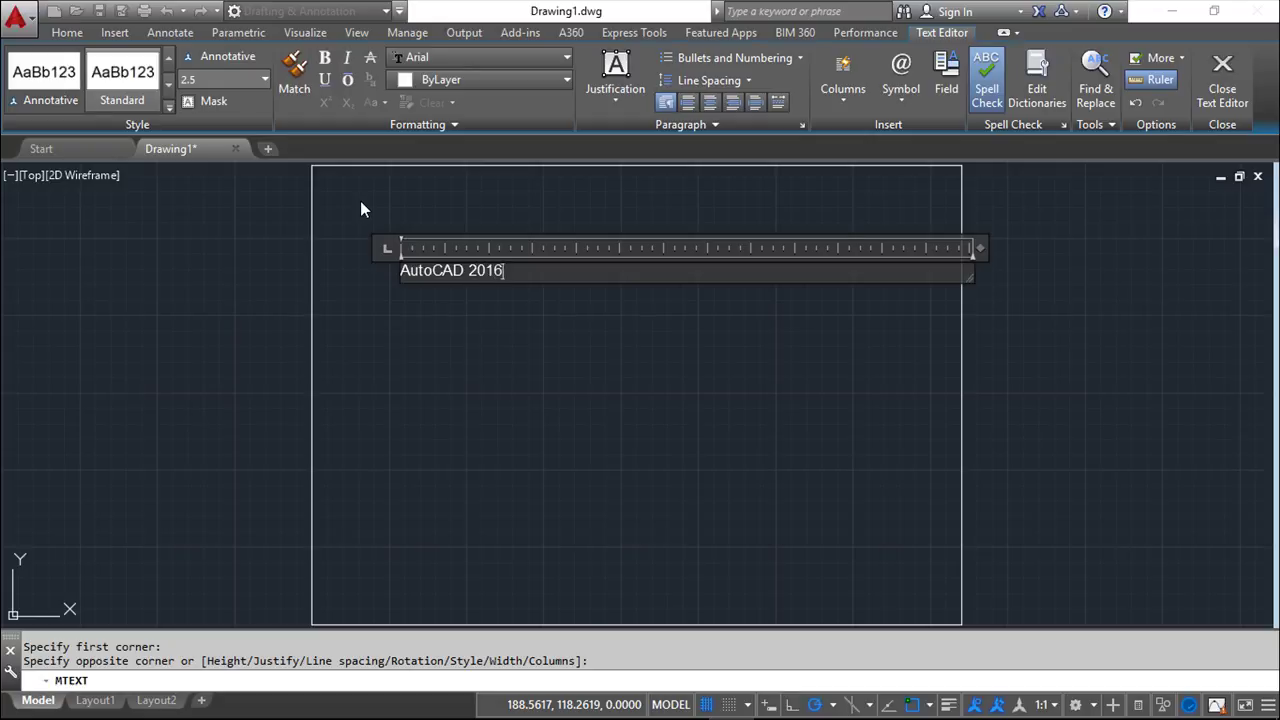
key("Return")
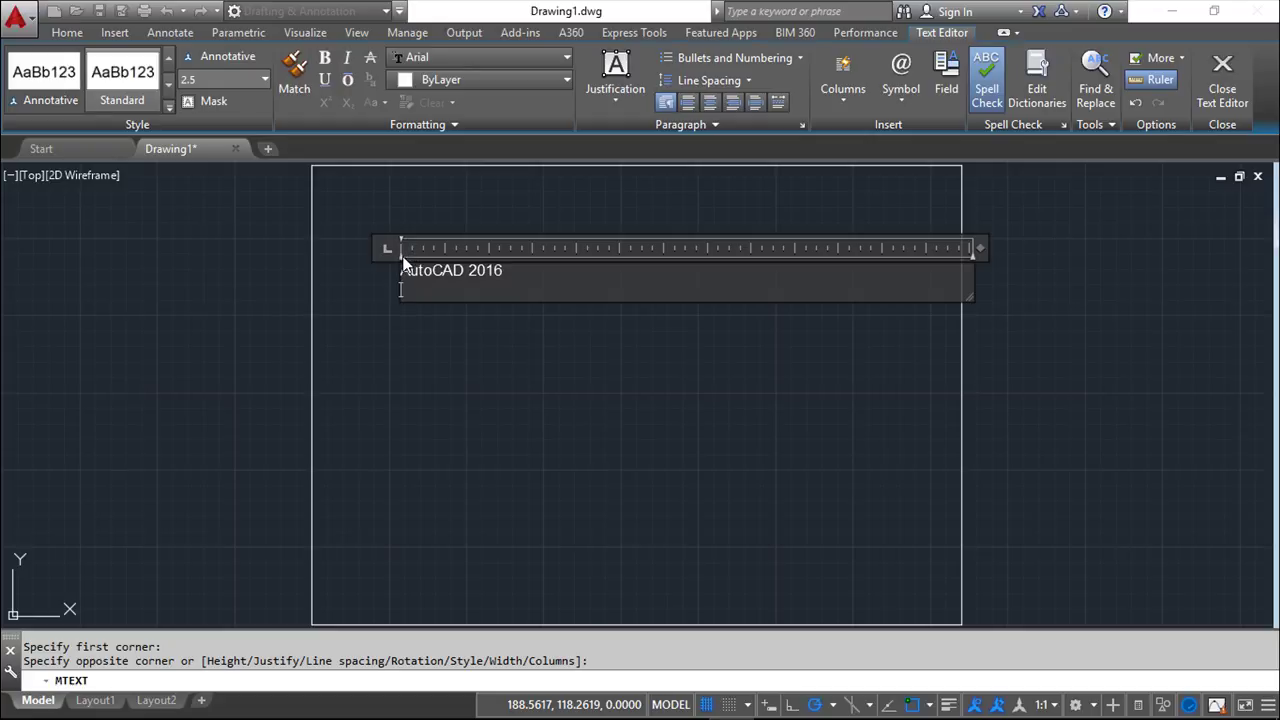
left_click_drag(404, 244, 466, 242)
type("AutoCAD 2016")
Add a ruler tab stop and type 'AutoCAD 2016' on a new line aligned to it
key("Return")
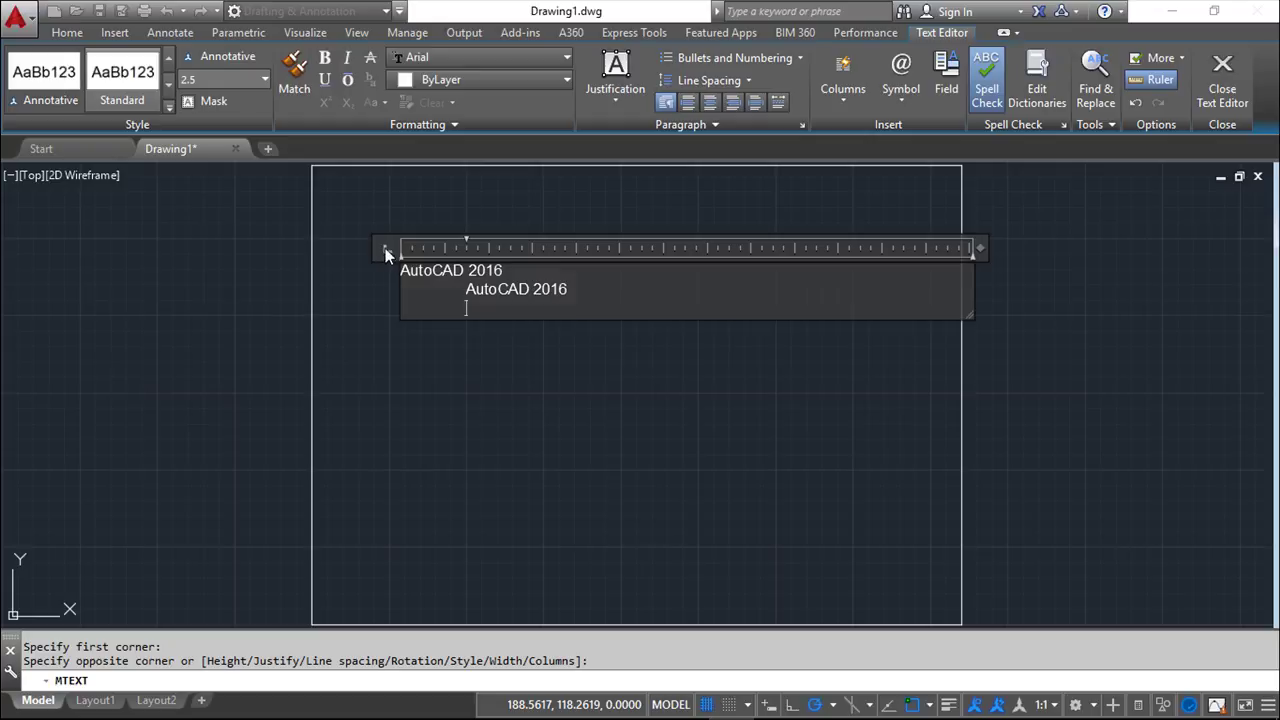
right_click(569, 248)
left_click(567, 248)
key("Tab")
key("Return")
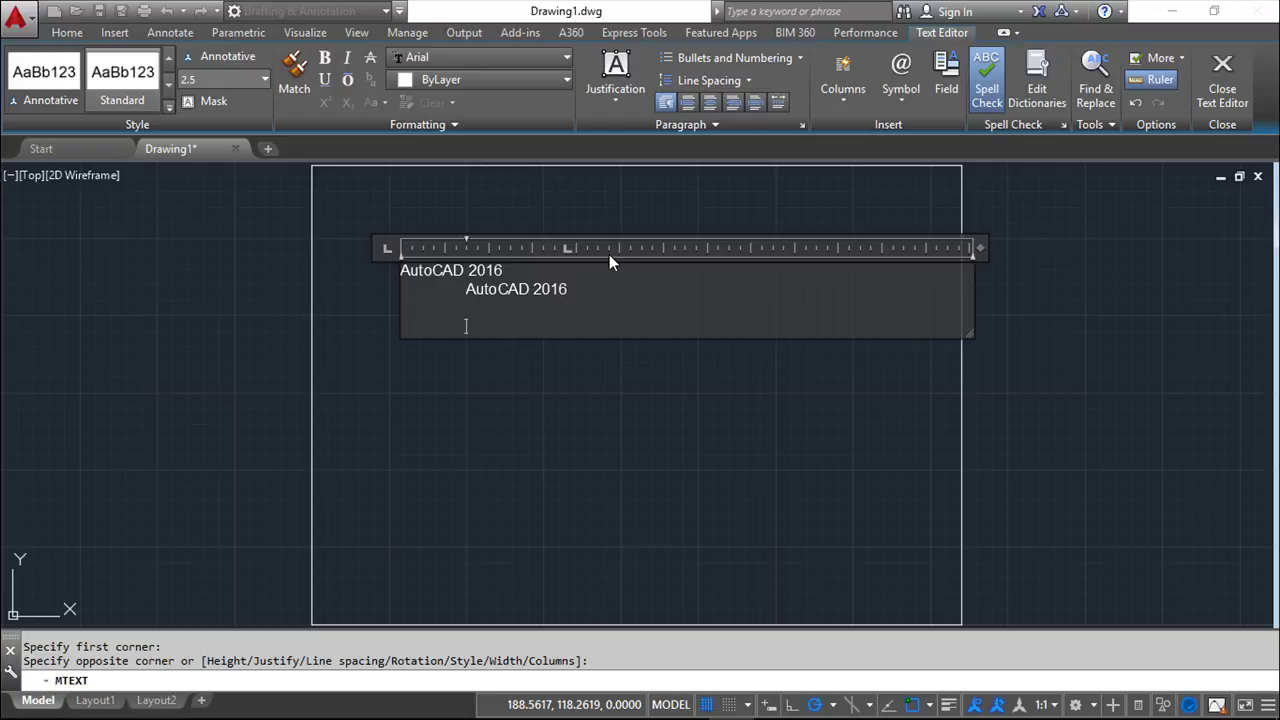
key("Tab")
type("AutoCAD 2016")
Add a second tab stop further right and cycle through the tab alignment types
left_click(678, 248)
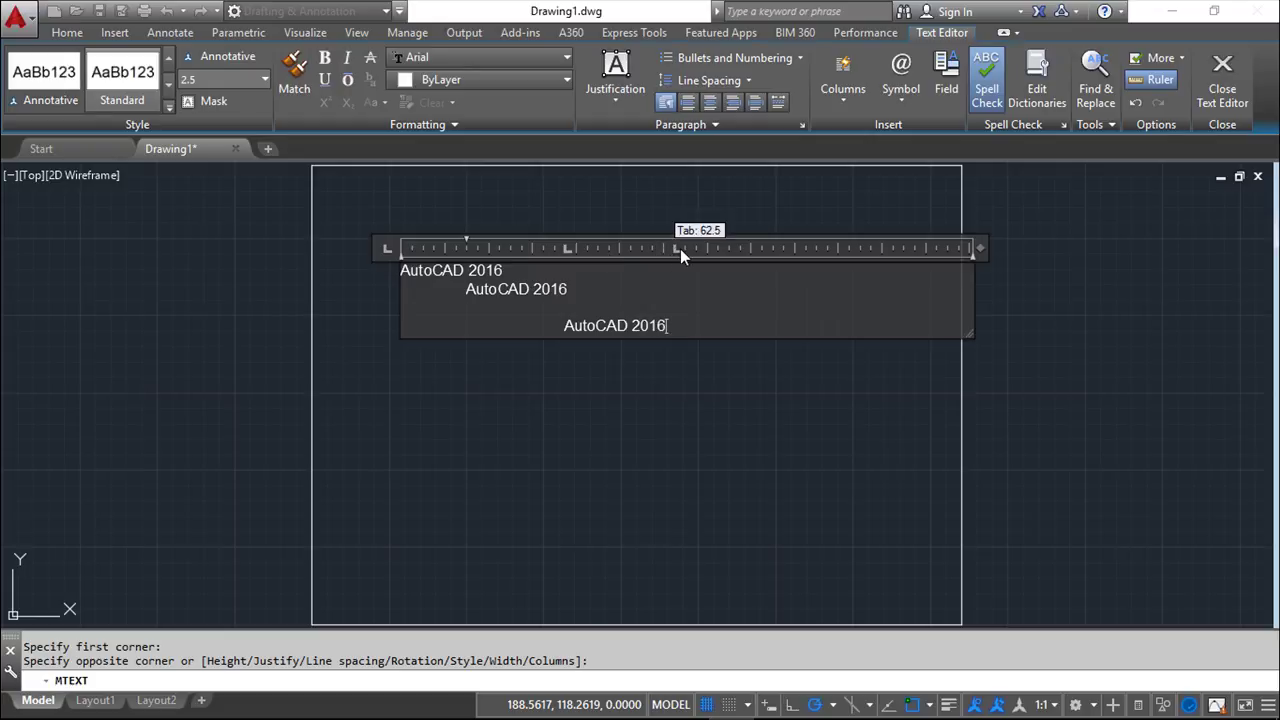
key("Return")
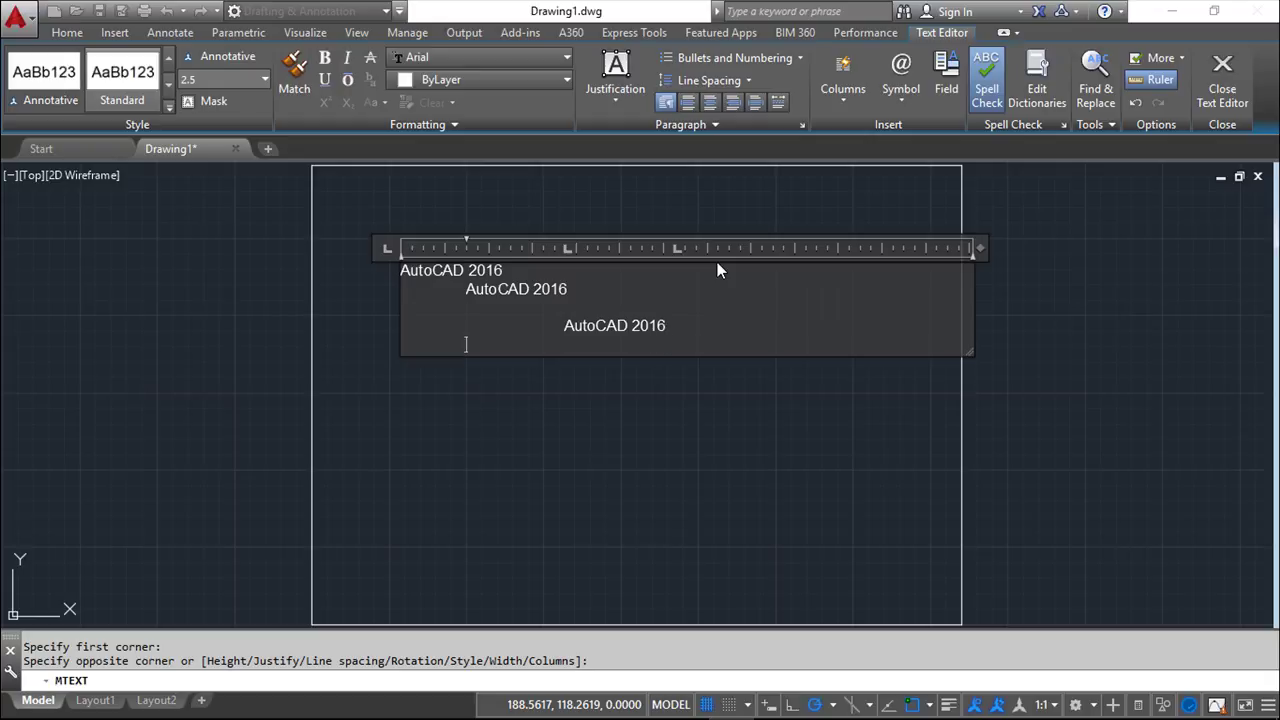
left_click(386, 254)
left_click(386, 252)
left_click(385, 249)
Look over the text style, text height and Mask tools on the Text Editor ribbon
left_click(43, 108)
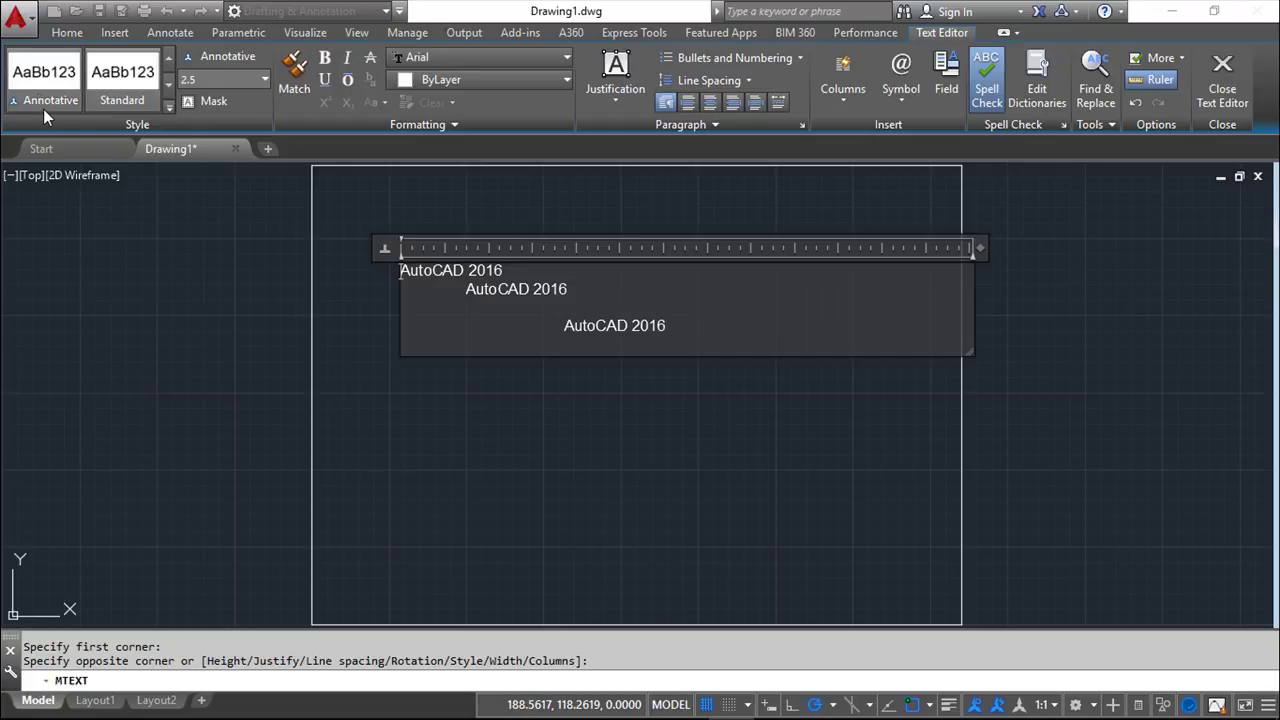
left_click(123, 98)
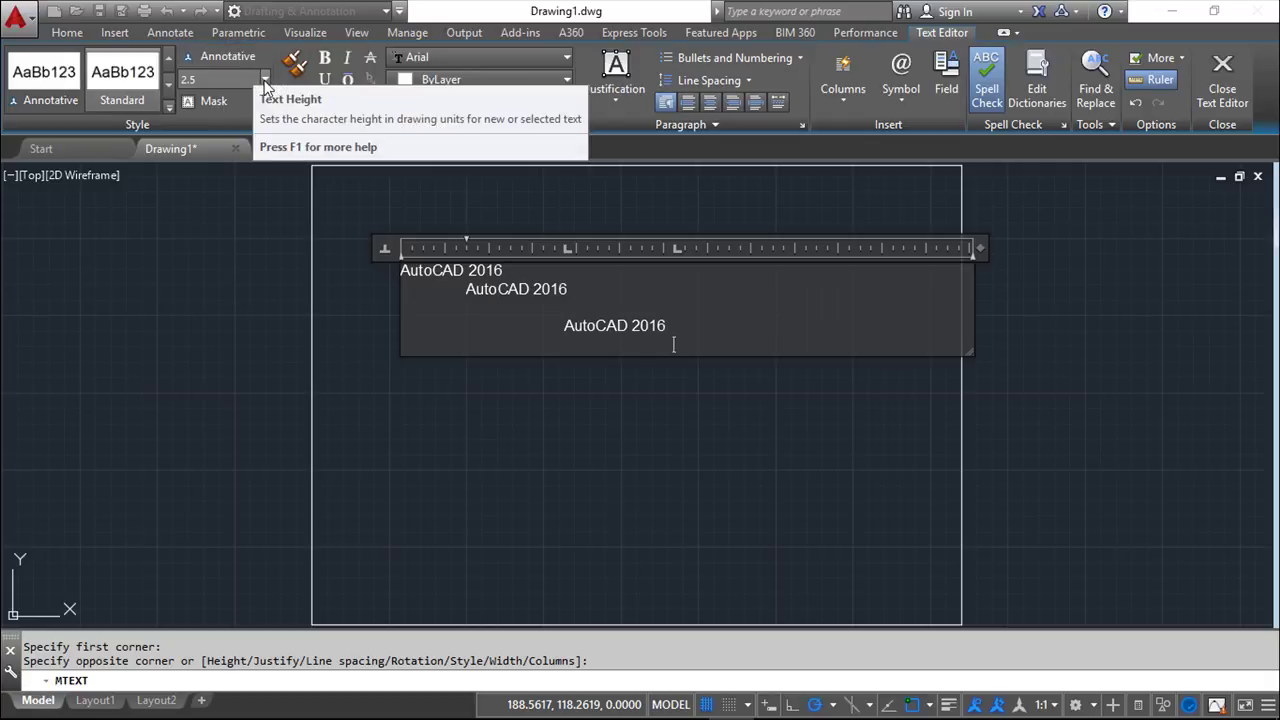
left_click(216, 101)
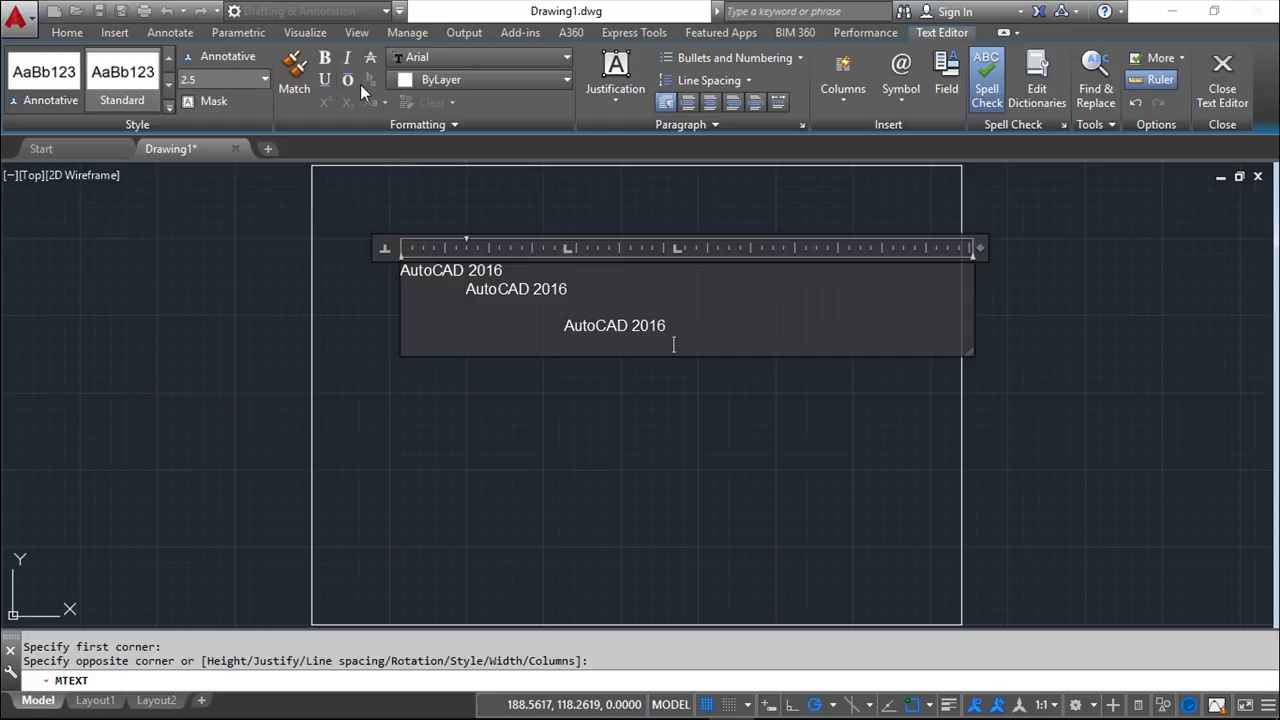
Try Match formatting on parts of the lines, then select the whole third line
left_click(297, 80)
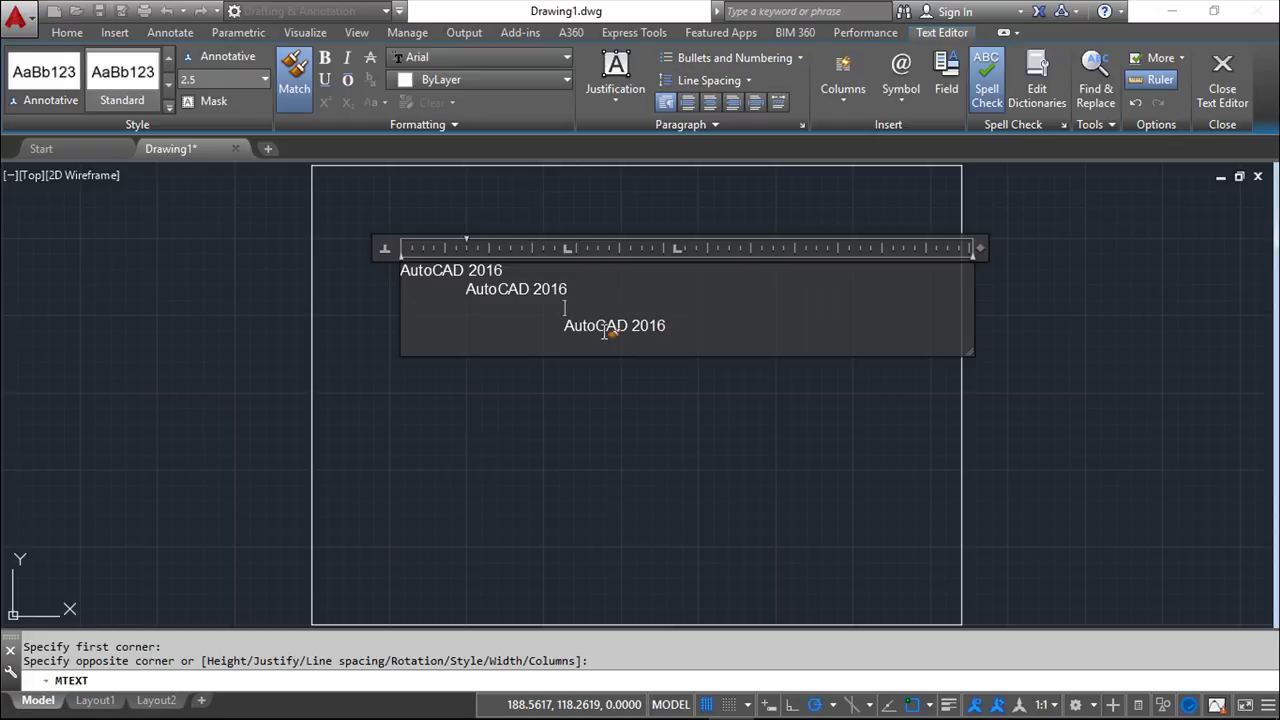
left_click_drag(640, 328, 598, 328)
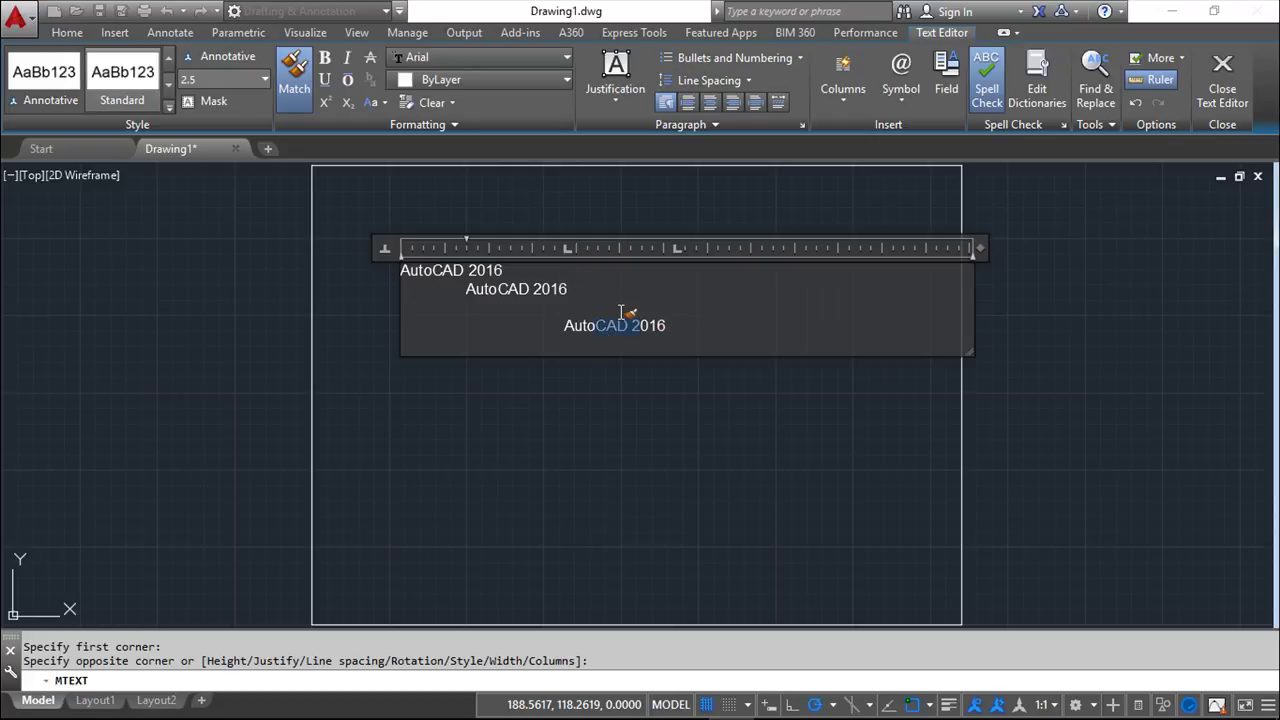
left_click_drag(543, 289, 502, 289)
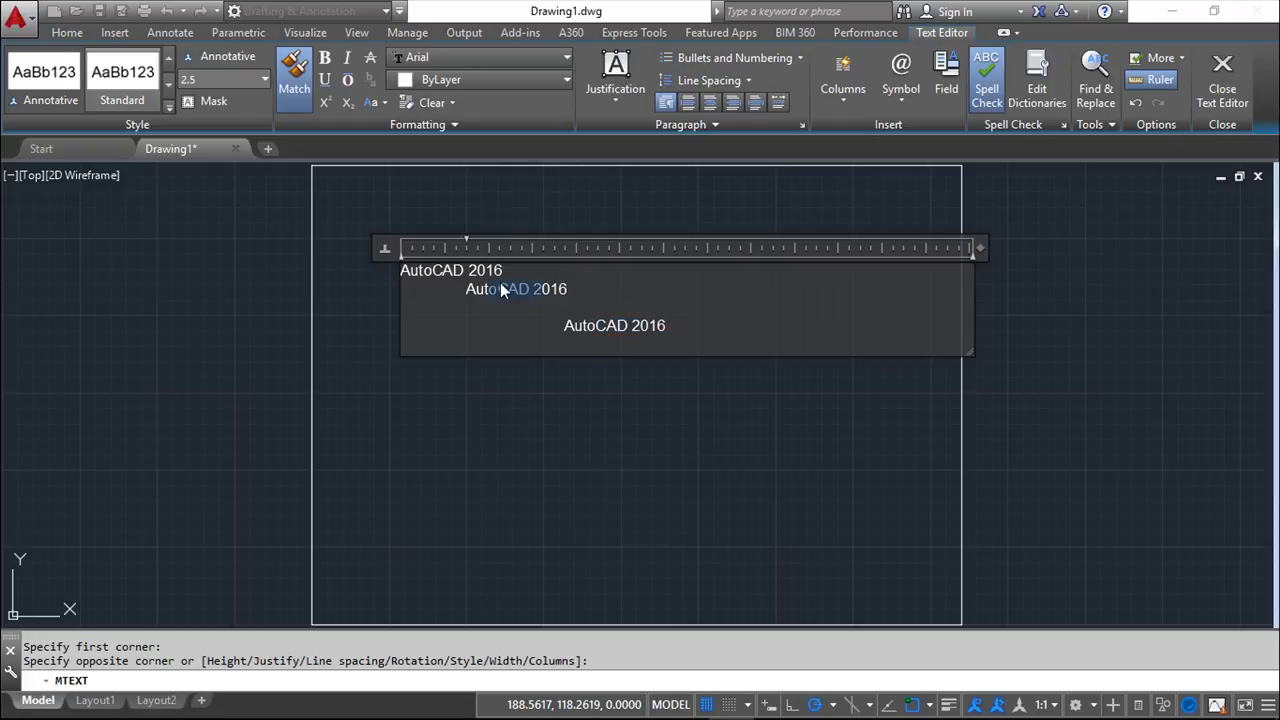
left_click(571, 296)
mouse_move(674, 323)
left_mouse_down("shift")
mouse_move(591, 337)
mouse_move(682, 335)
left_mouse_up("shift")
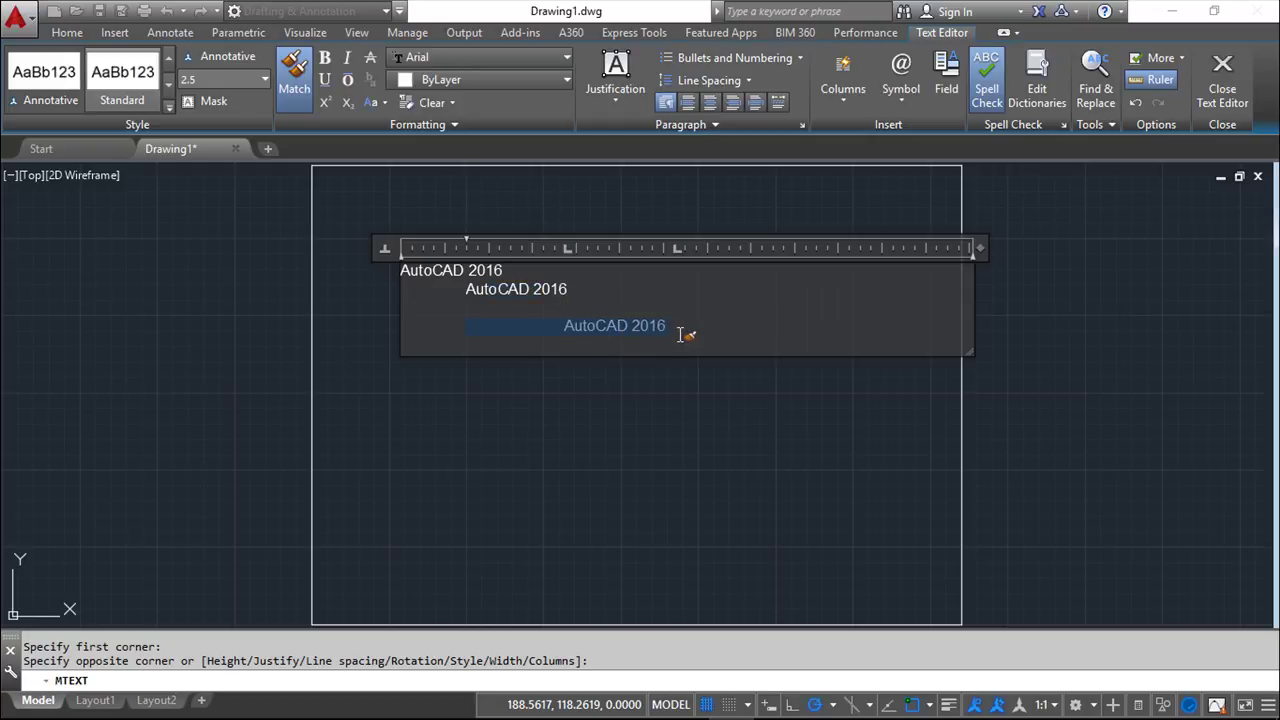
Make the third line bold, italic and overlined, leaving it at normal size
left_click(325, 58)
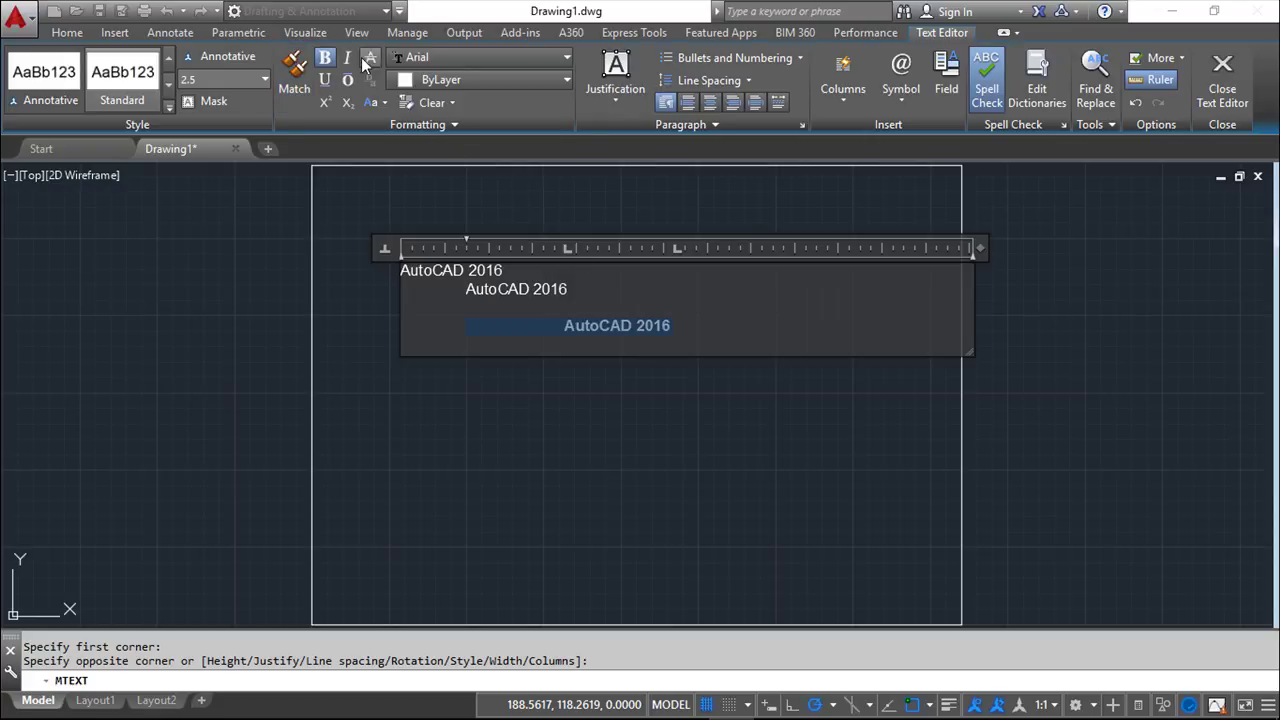
left_click(345, 63)
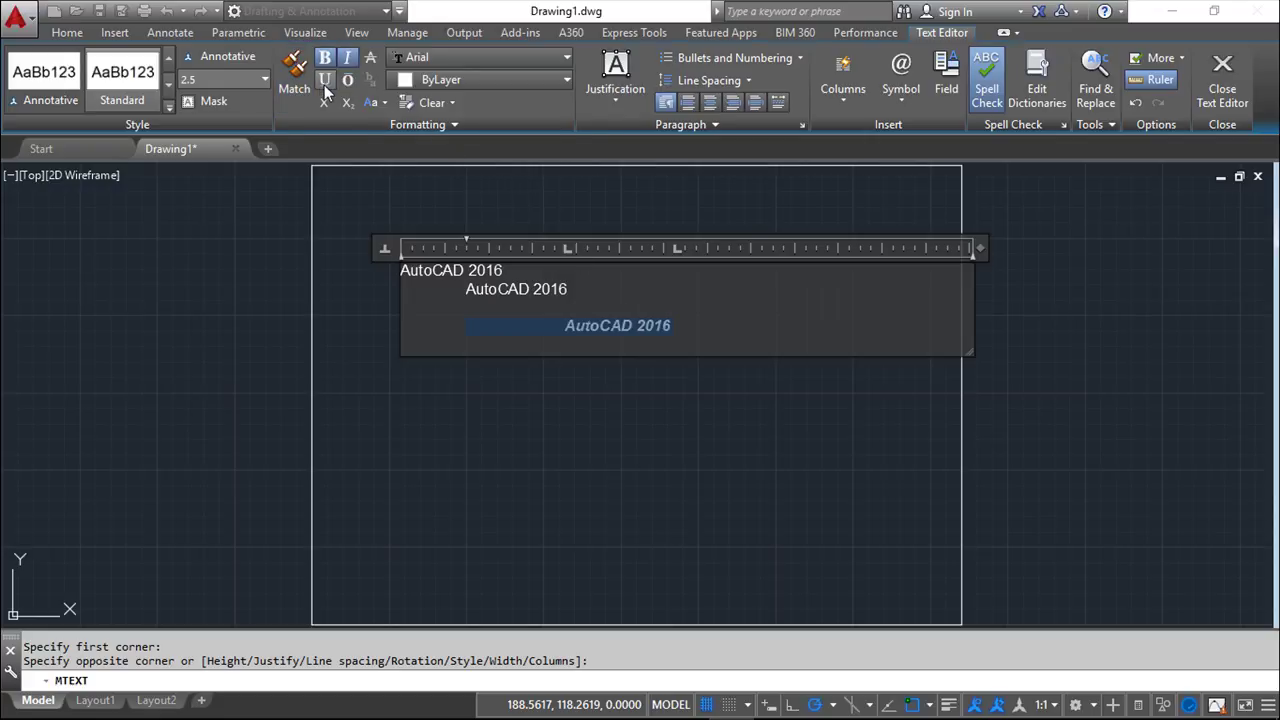
left_click(324, 83)
left_click(325, 102)
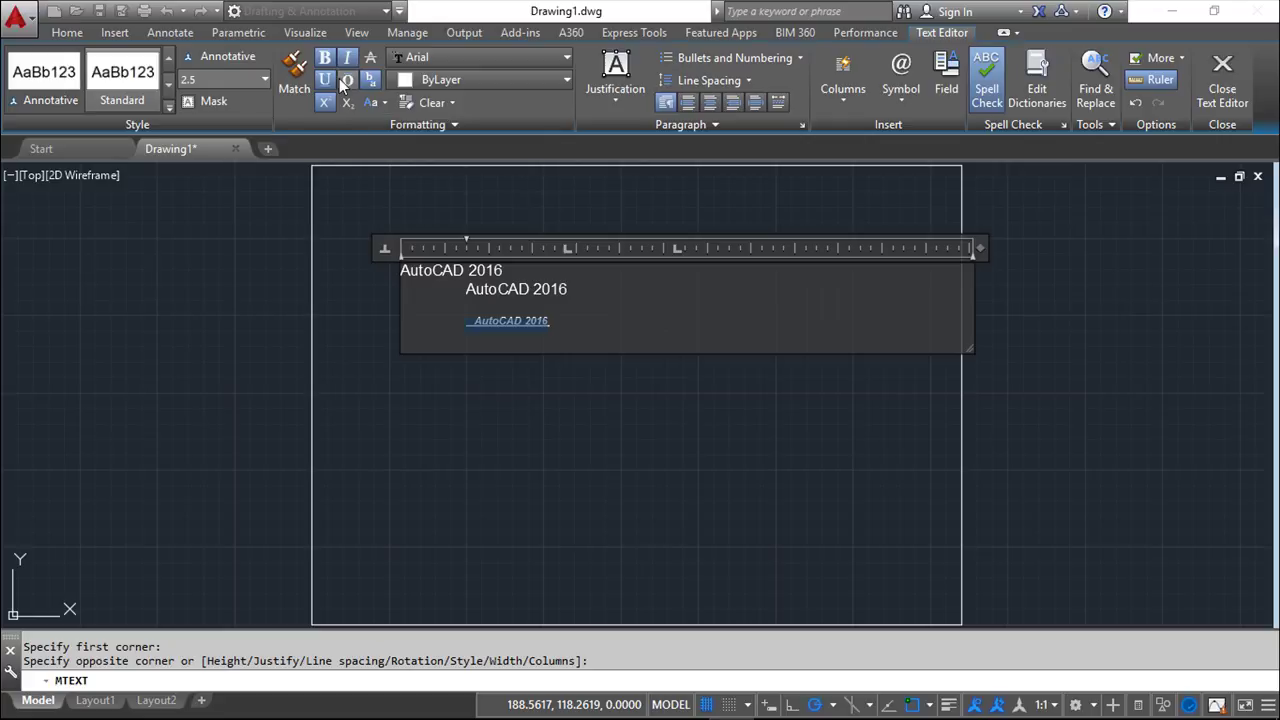
left_click(347, 79)
left_click(324, 102)
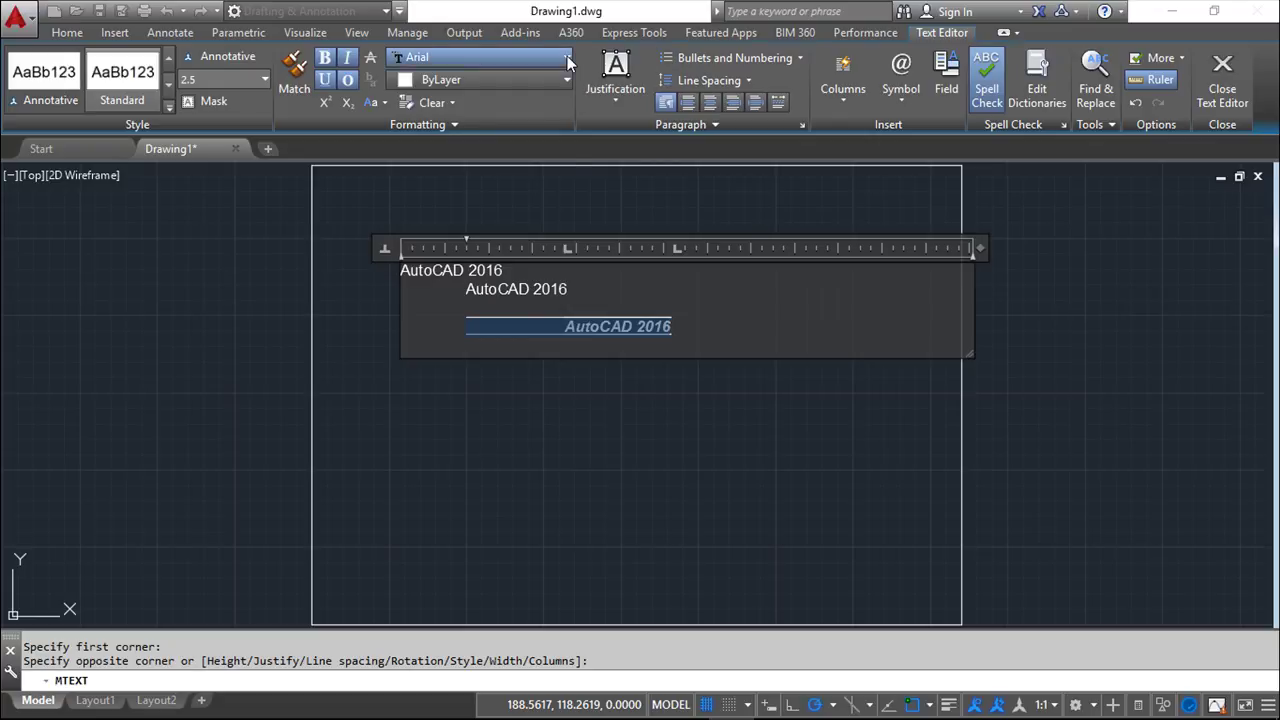
Set the line's font to Arial Black, remove the underline, and change it to UPPERCASE
left_click(490, 57)
left_click(442, 102)
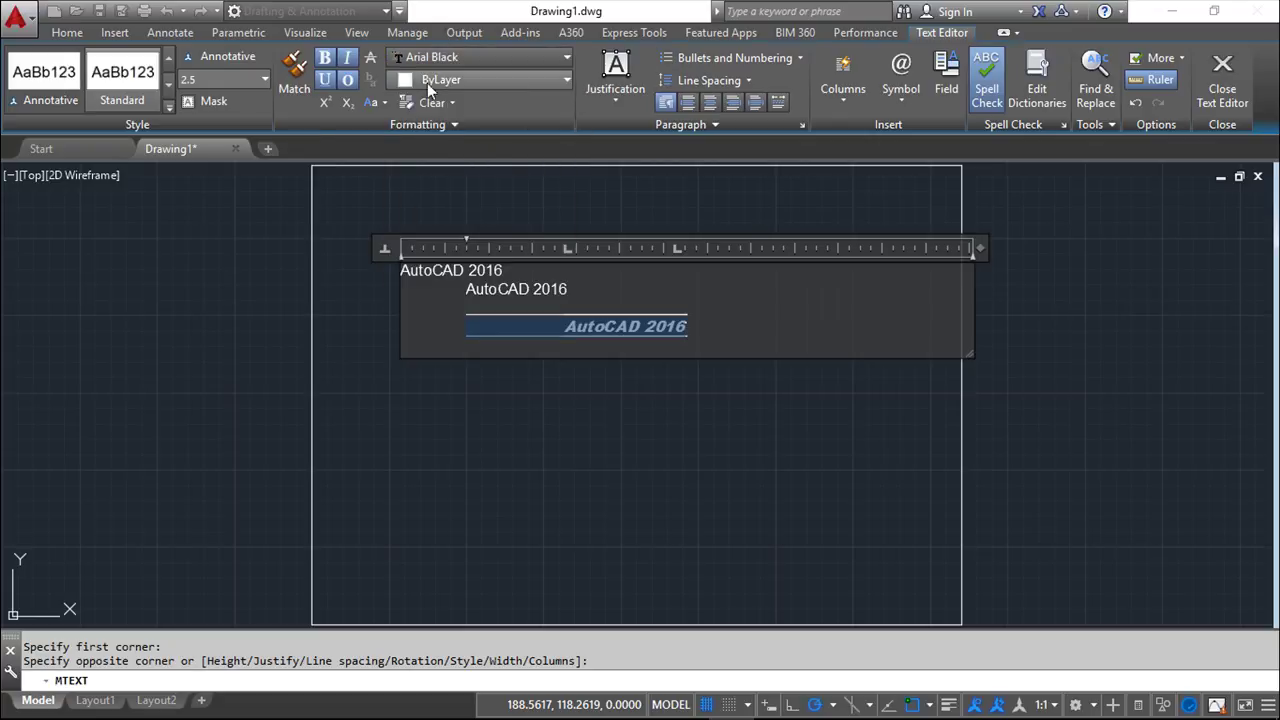
left_click(322, 80)
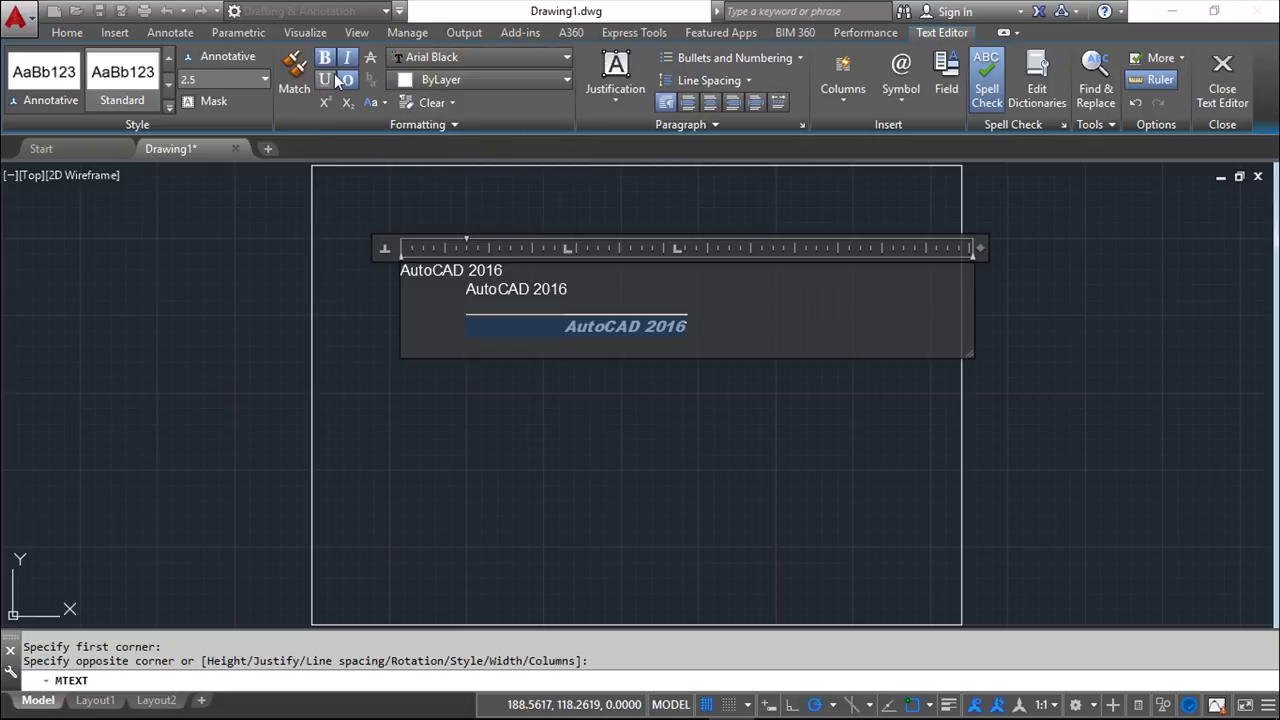
left_click(387, 104)
left_click(418, 133)
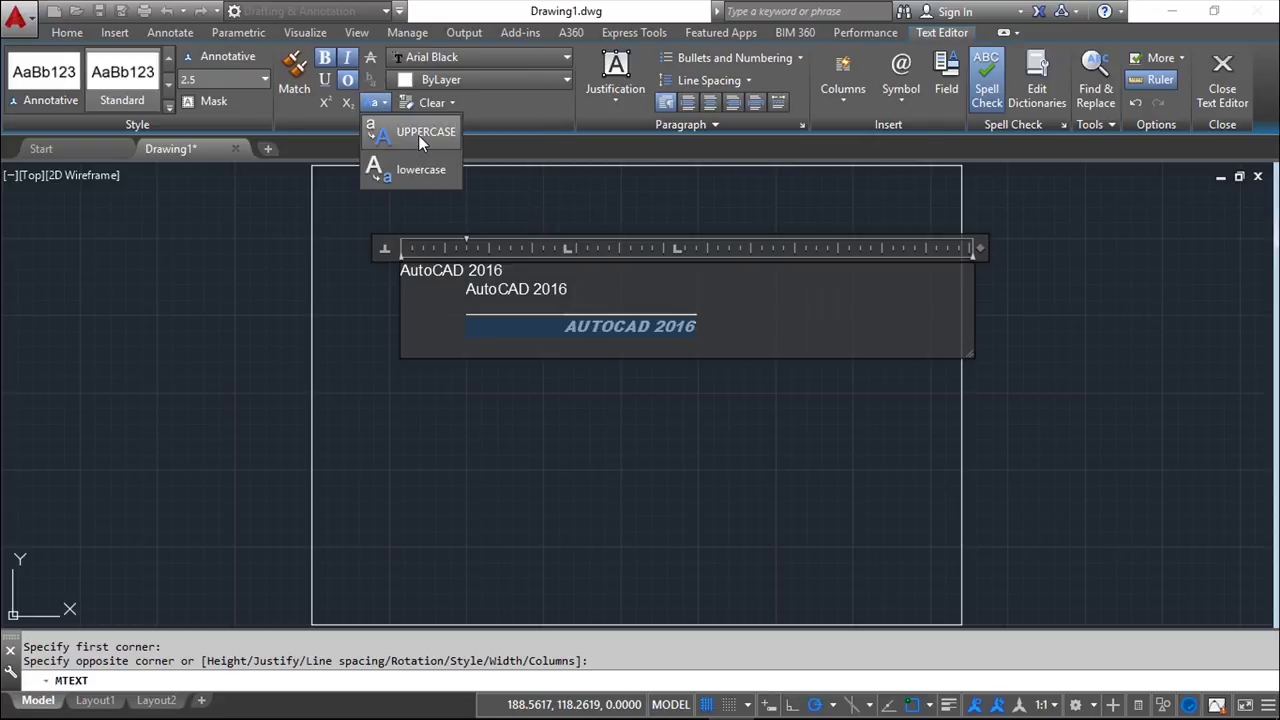
Colour the line orange, then apply Remove All Formatting to return it to plain Arial
left_click(566, 79)
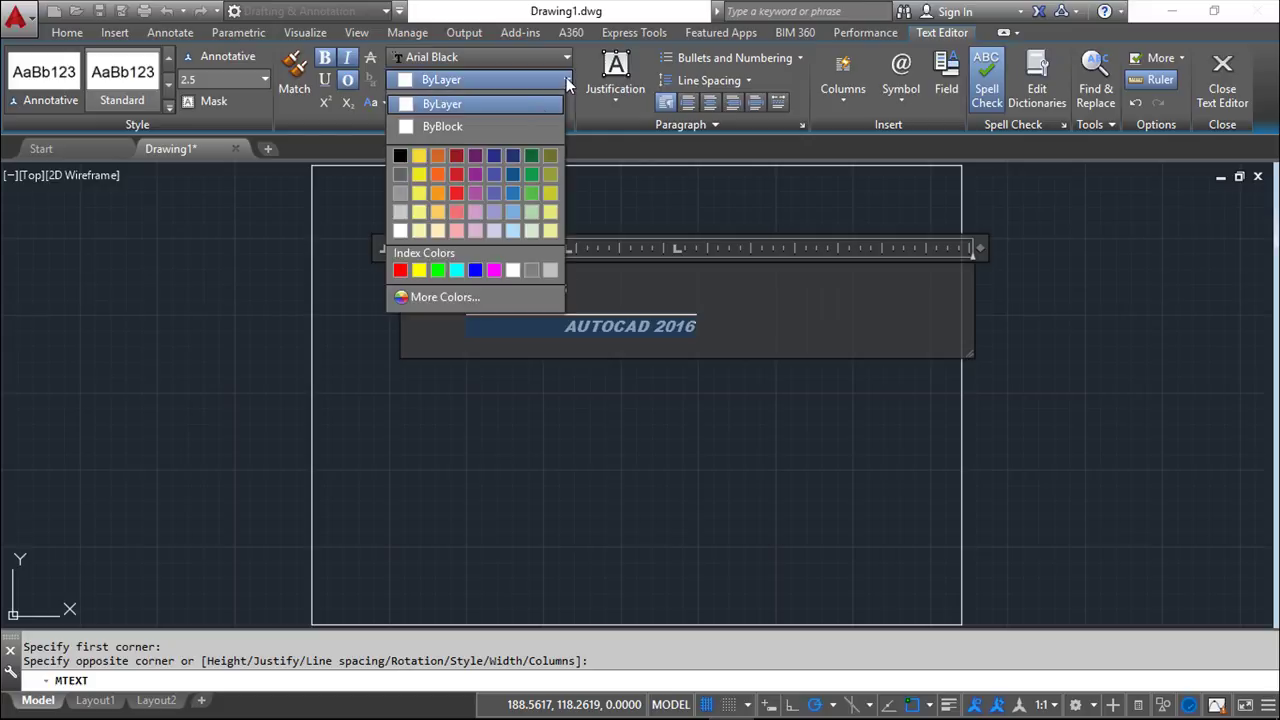
left_click(438, 174)
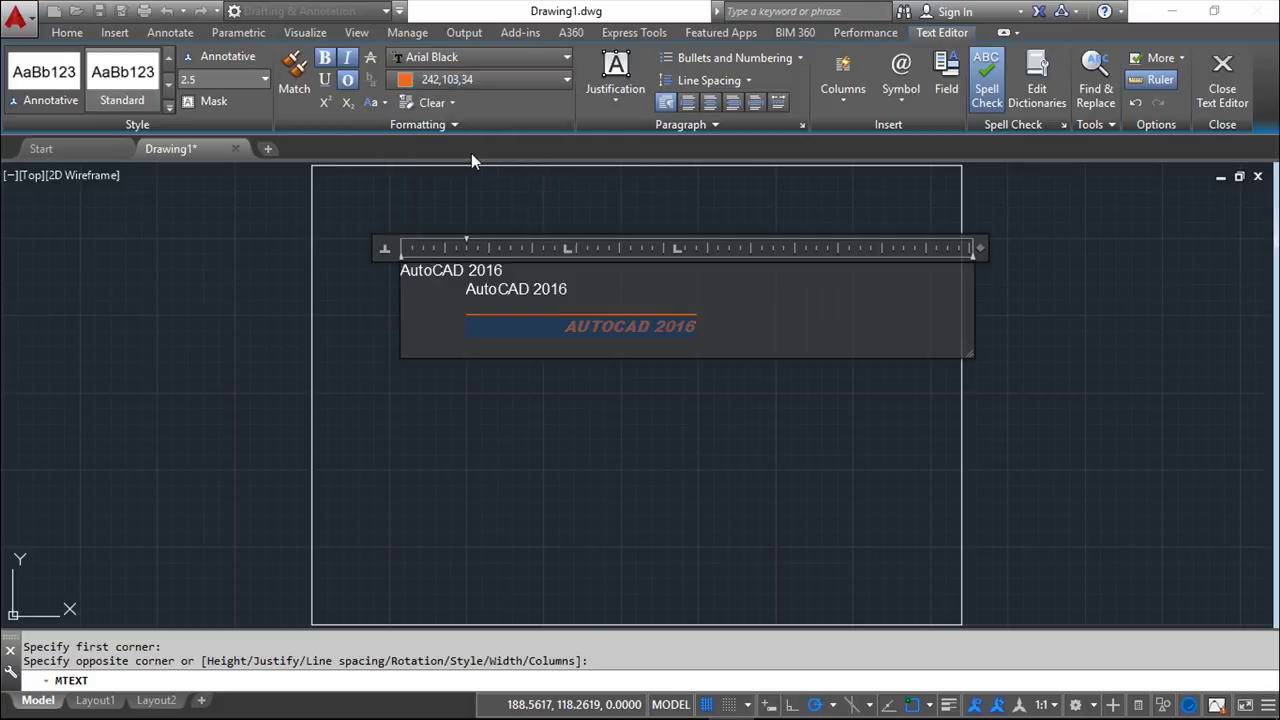
left_click(450, 103)
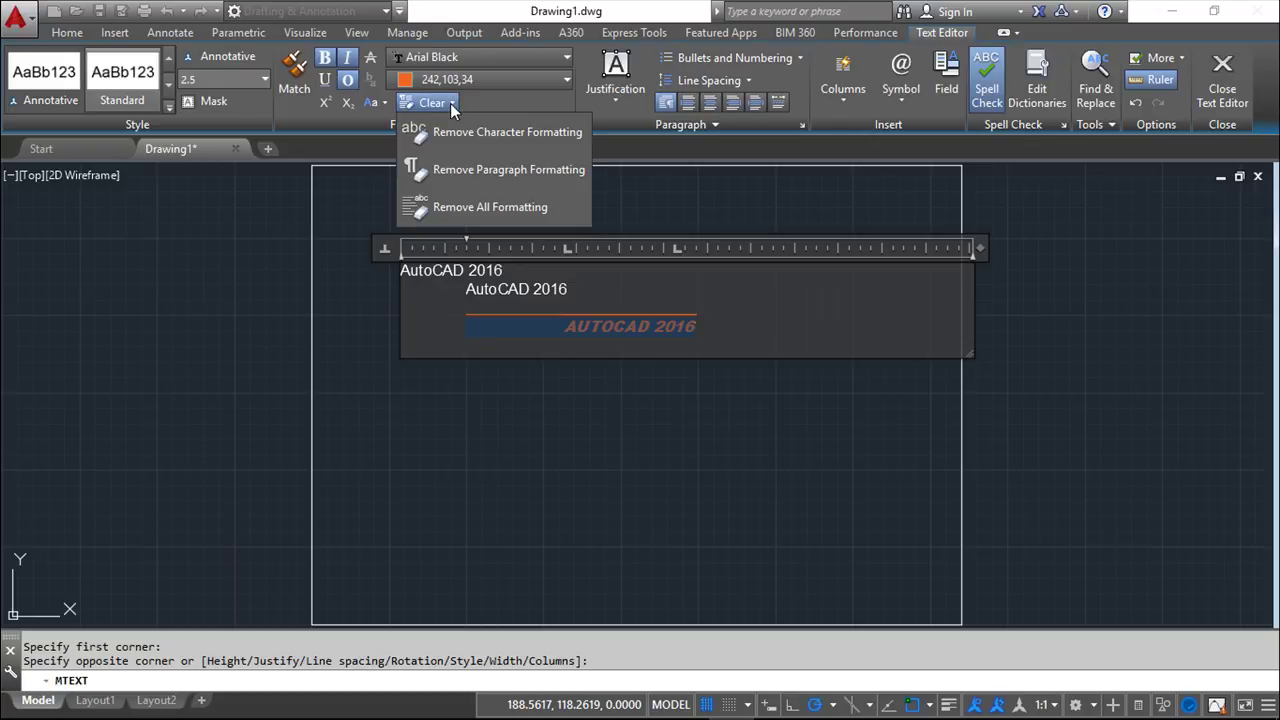
left_click(486, 214)
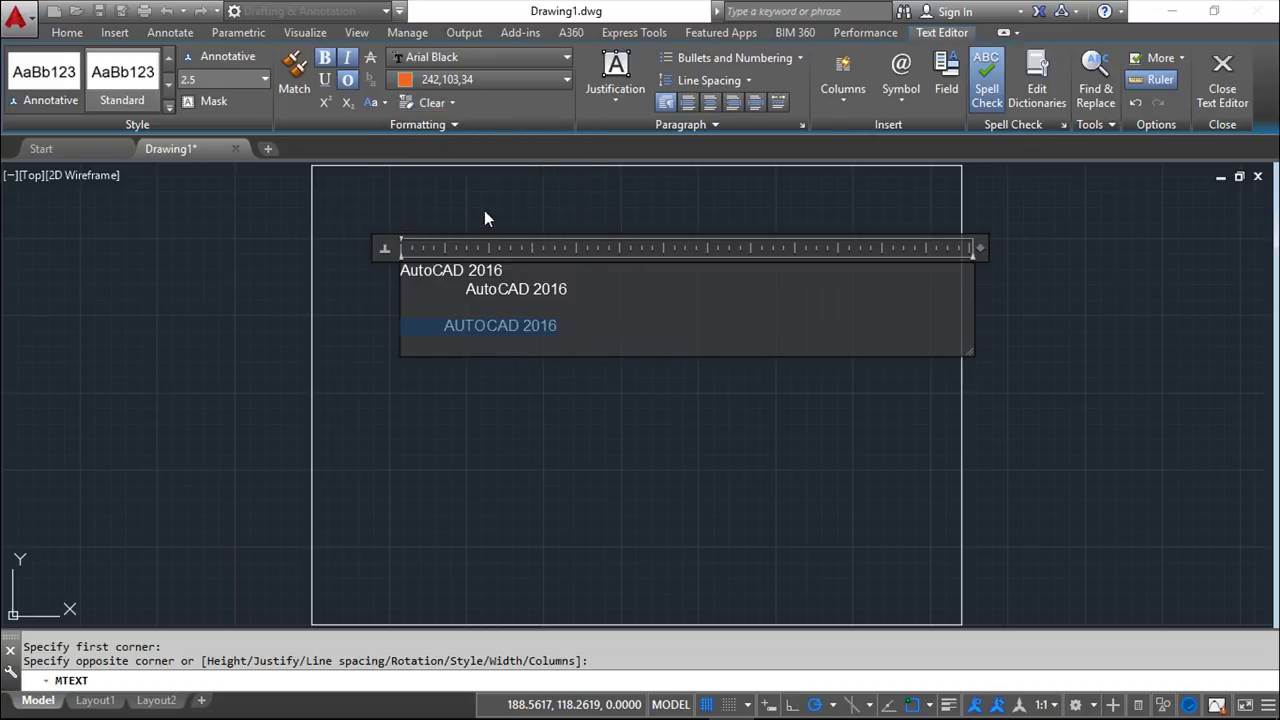
left_click(452, 103)
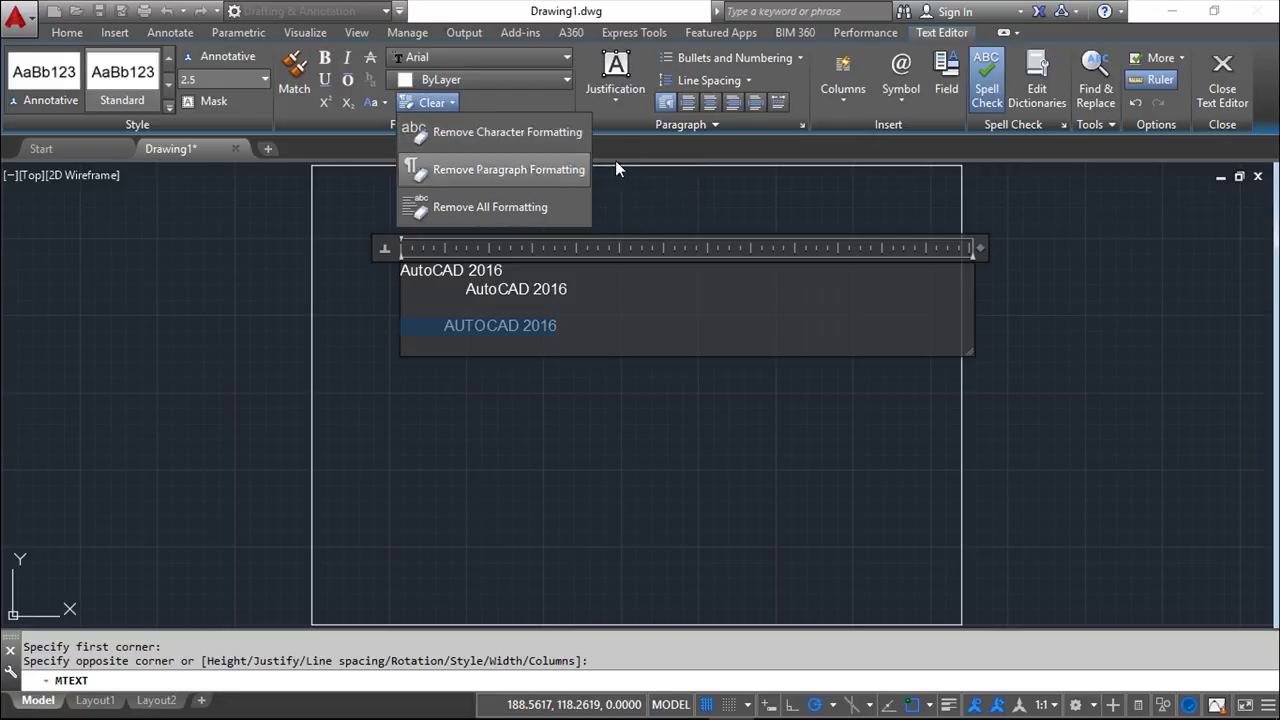
left_click(651, 209)
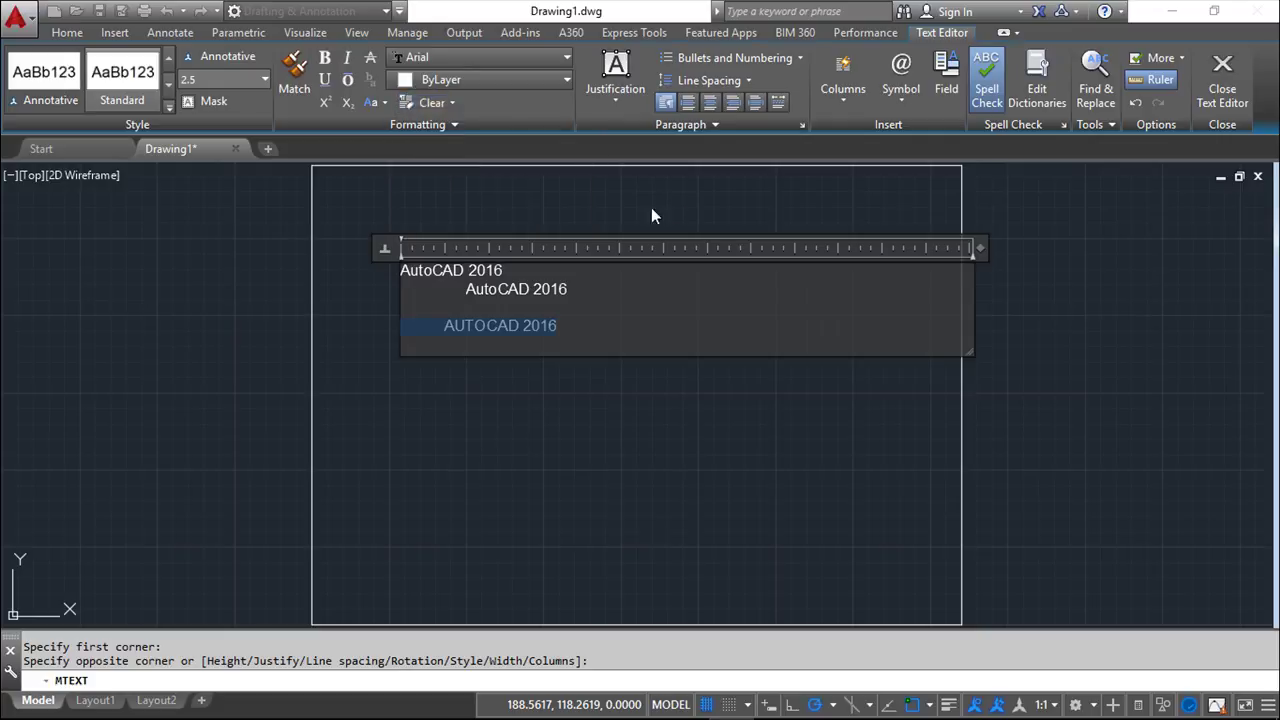
Review the extra formatting and Justification options, keeping top-left, then open Bullets and Numbering
left_click(456, 126)
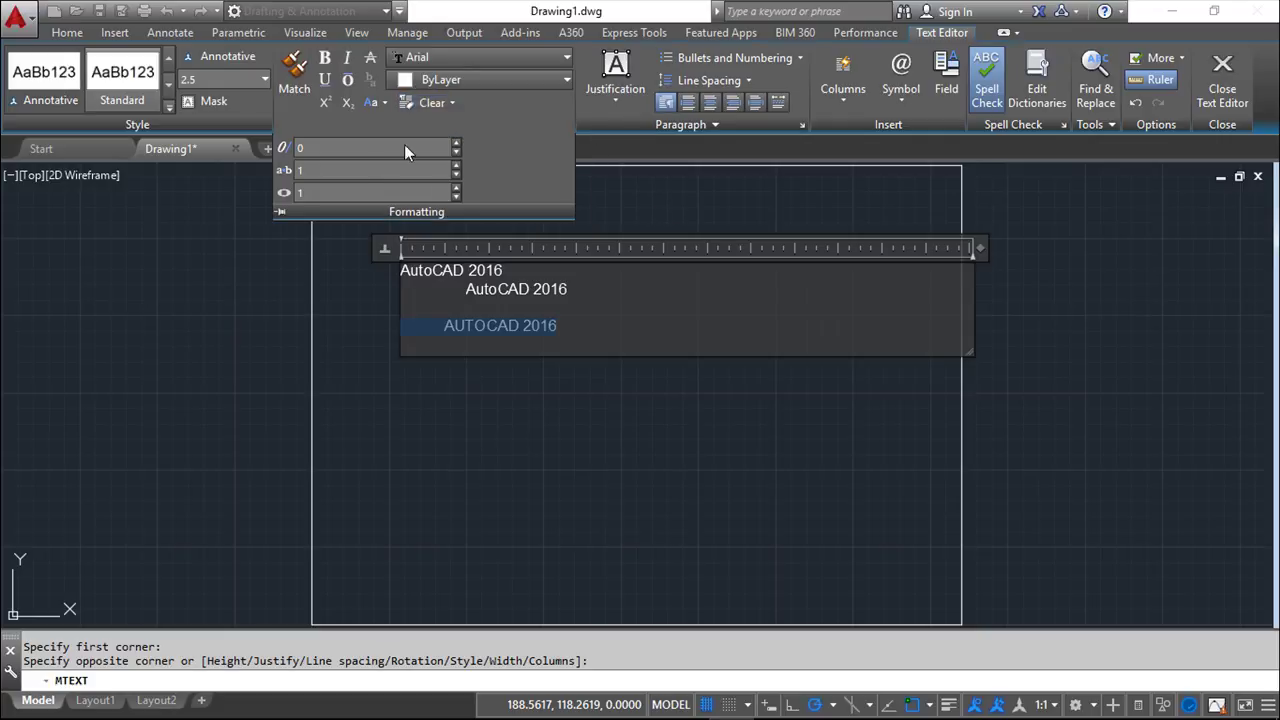
key("Escape")
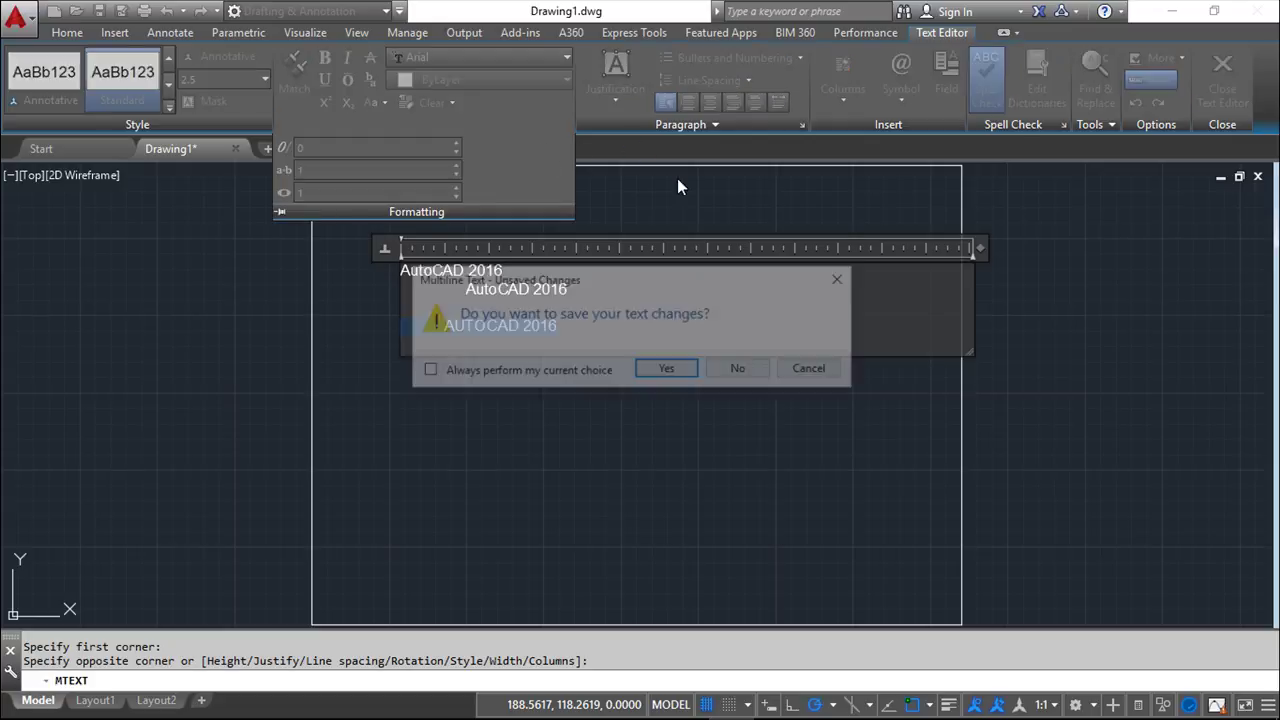
key("Escape")
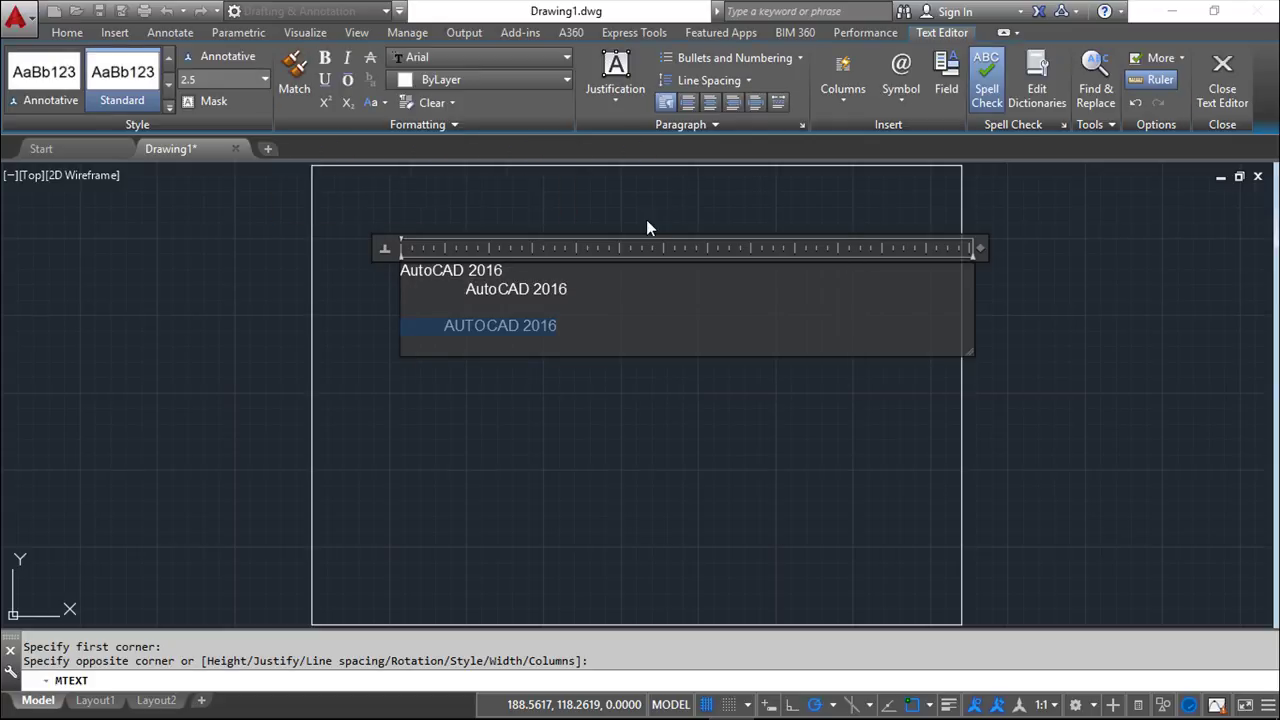
left_click(616, 100)
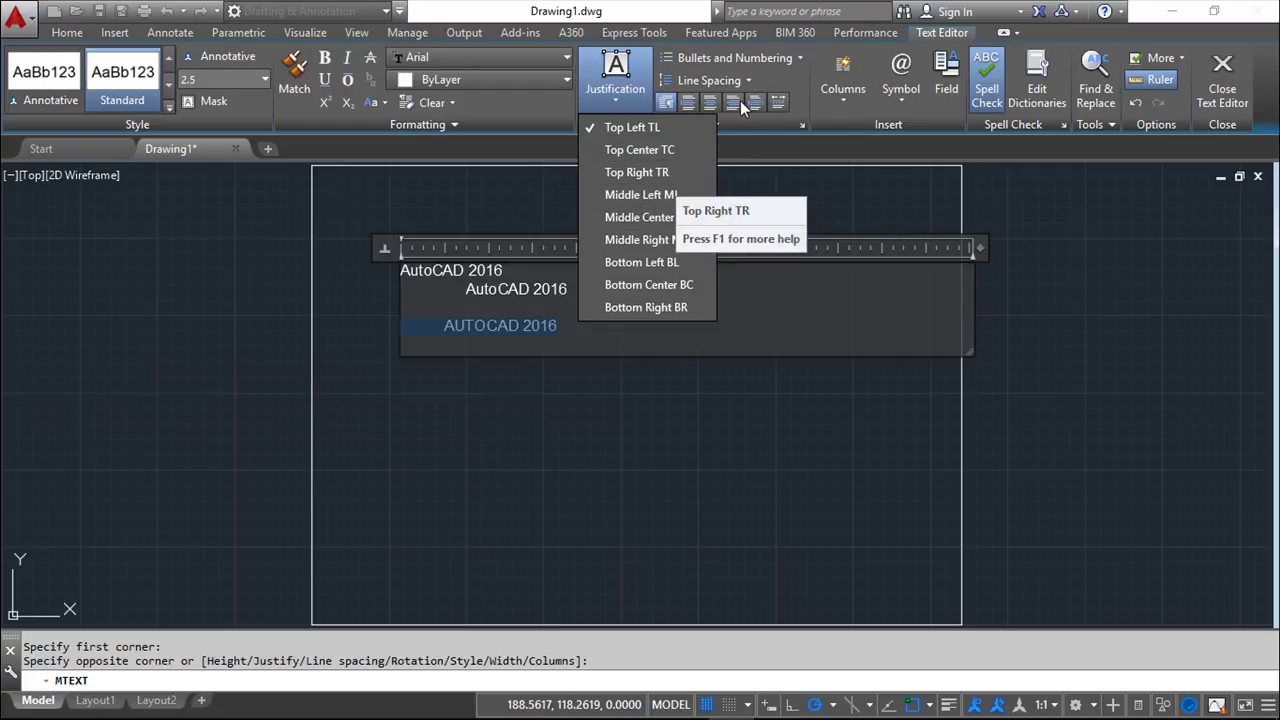
left_click(740, 100)
left_click(615, 304)
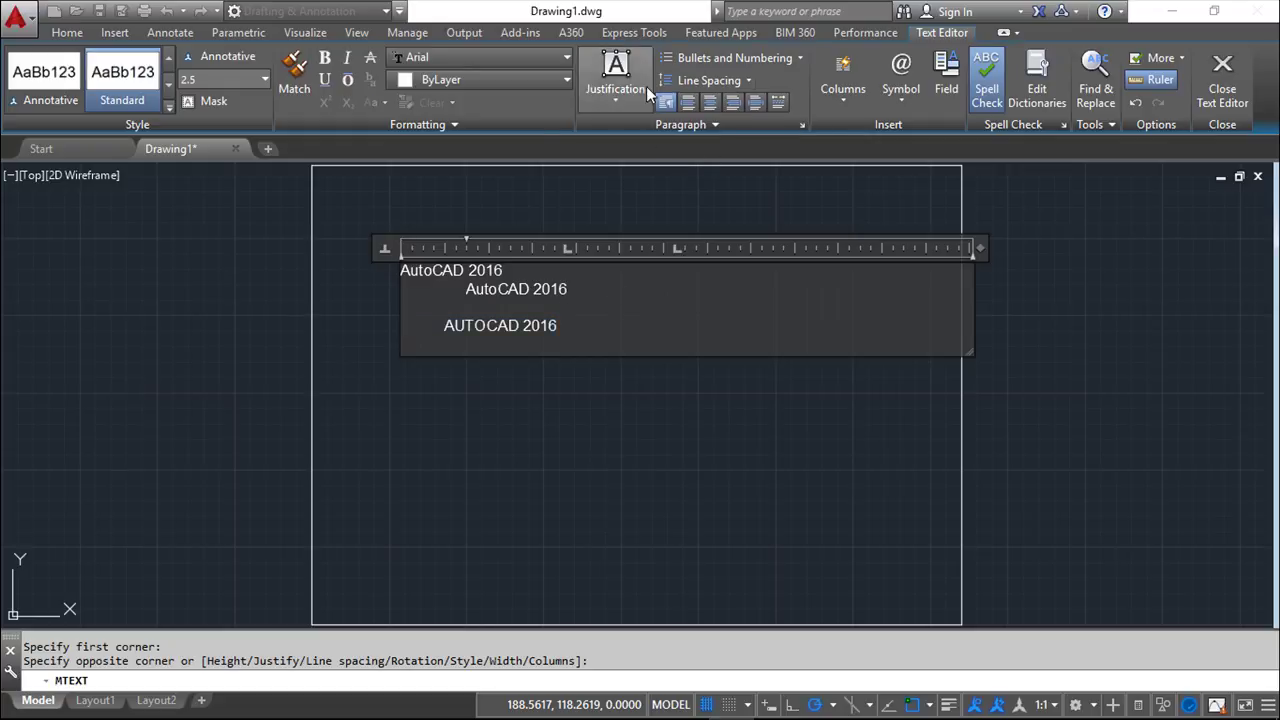
left_click(803, 57)
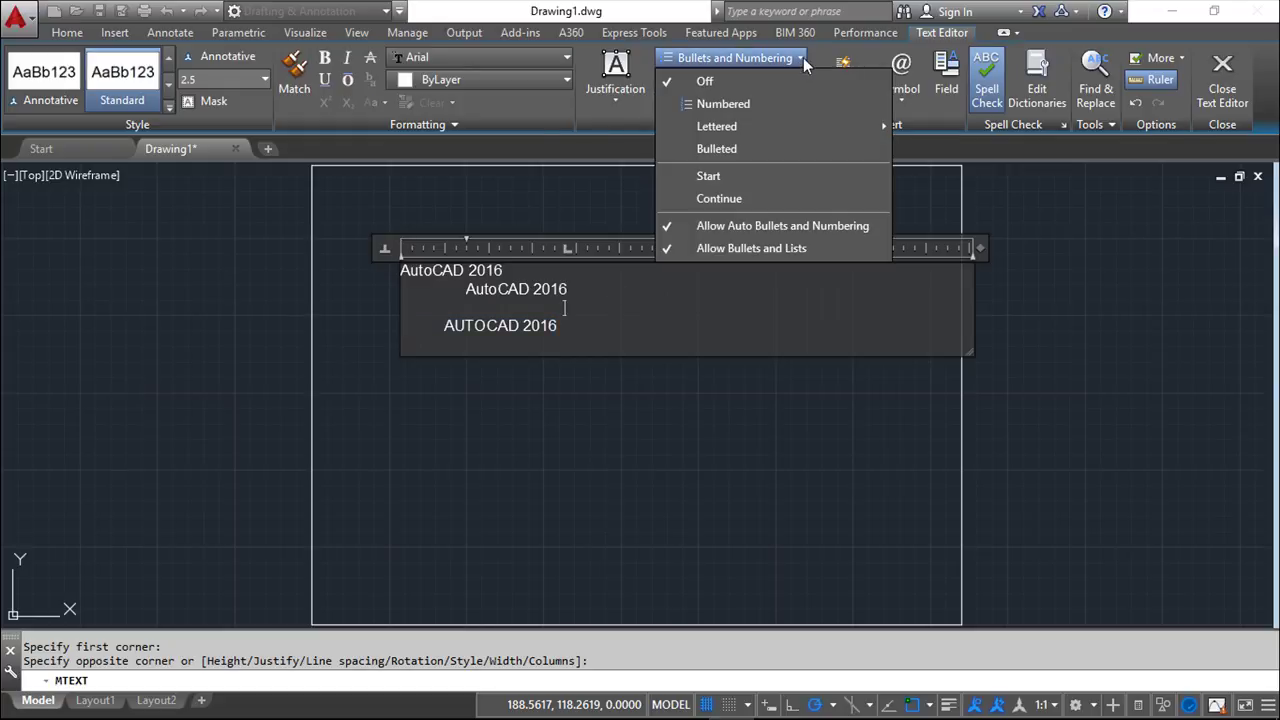
Try numbered and bulleted formatting, then insert two blank lines after the second line
left_click(706, 105)
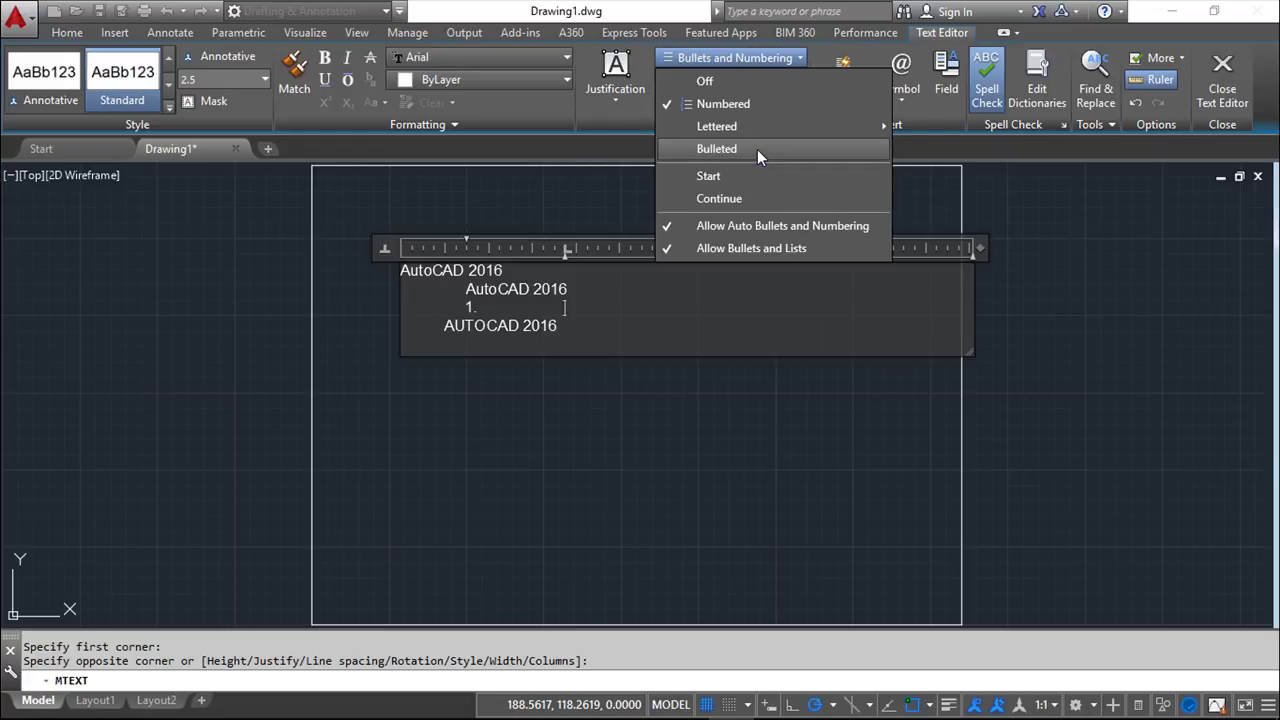
left_click(757, 152)
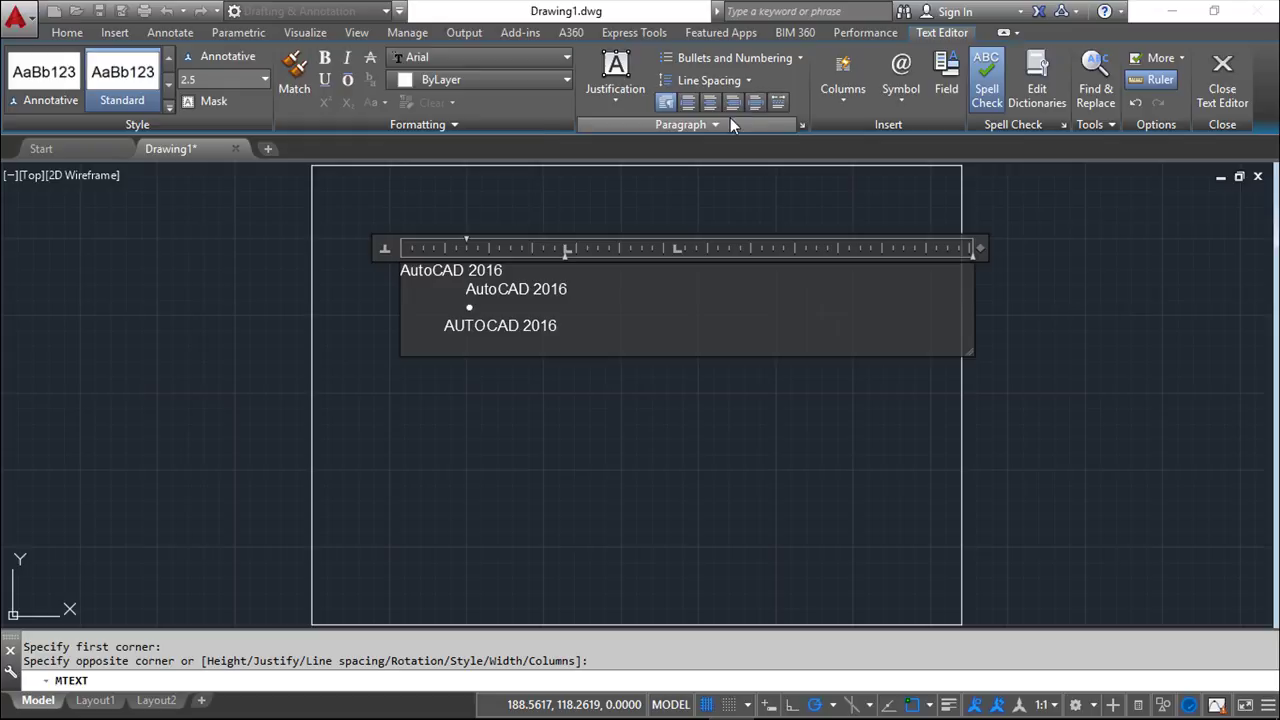
left_click(573, 289)
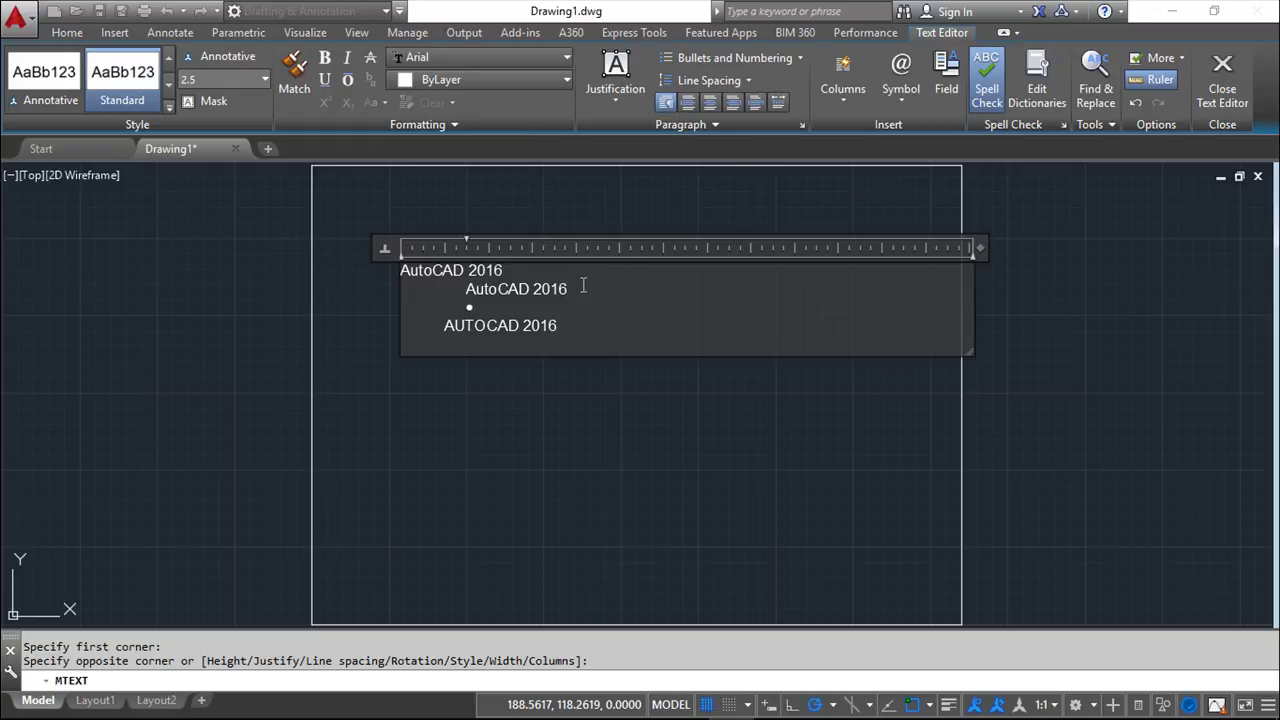
key("Return")
key("Return")
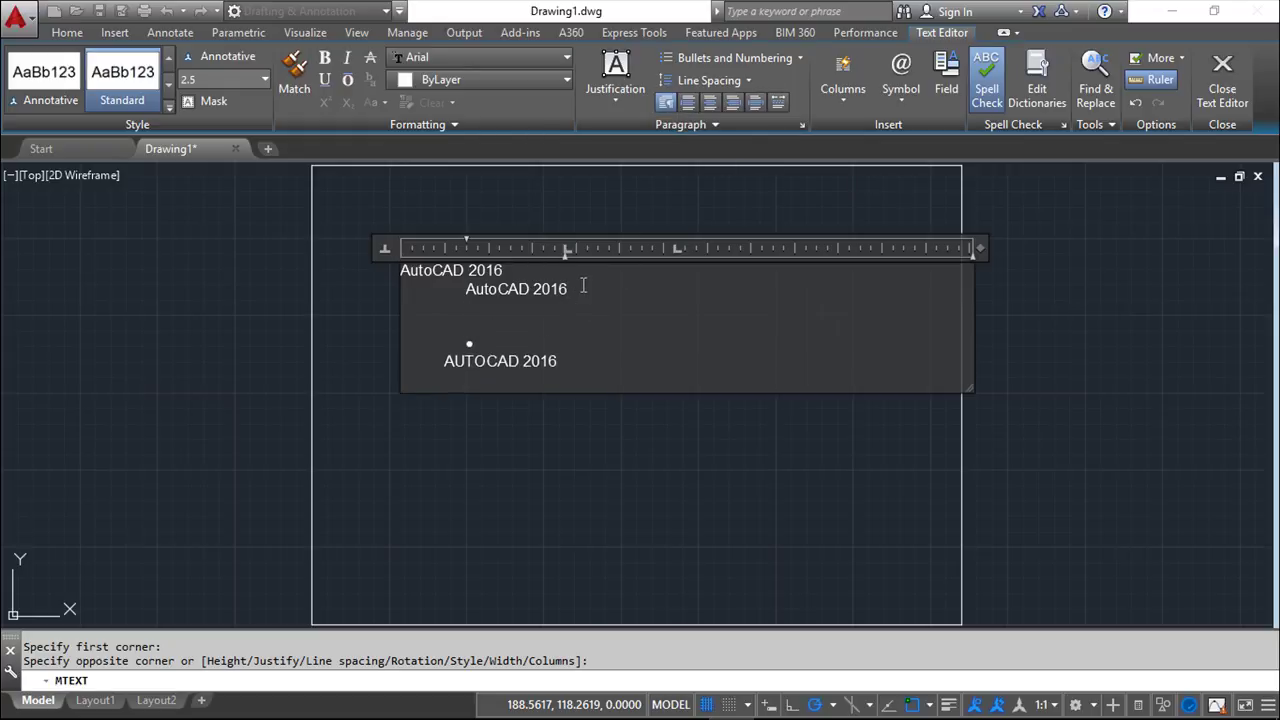
key("Return")
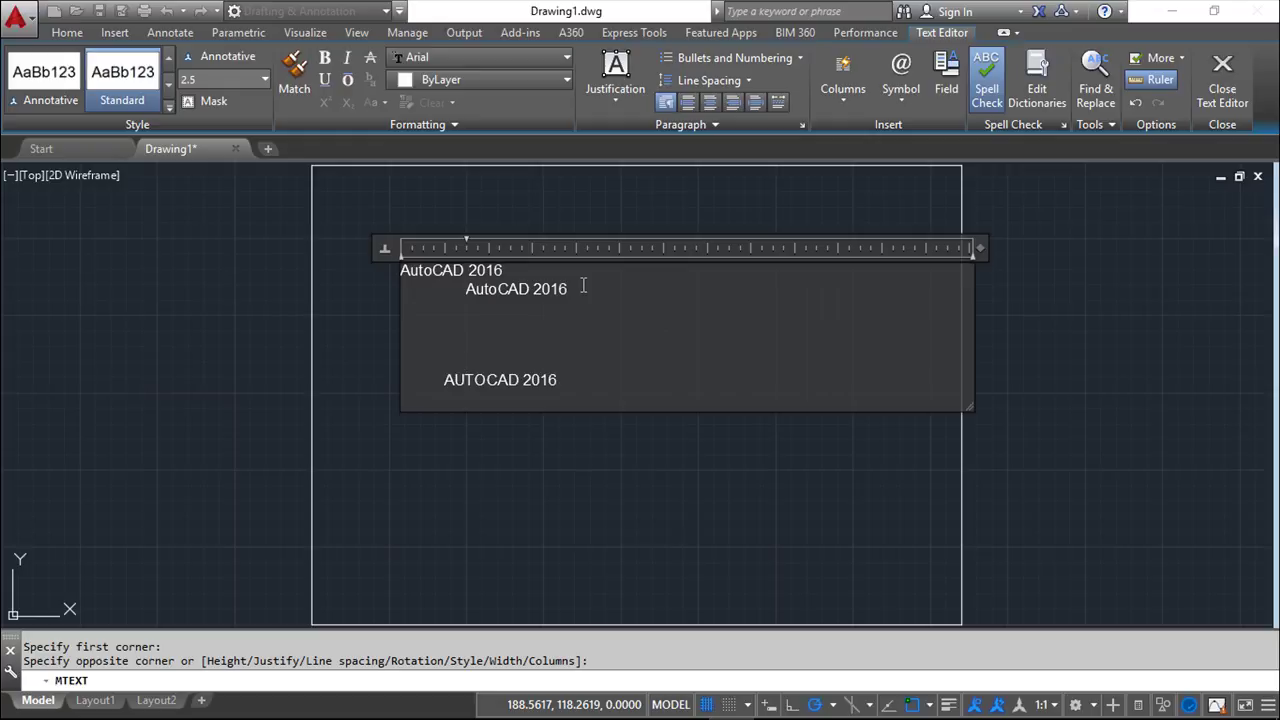
Start a numbered list with two 'AutoCAD' items and begin item 3
left_click(801, 57)
left_click(731, 104)
type("AutoCAD")
key("Return")
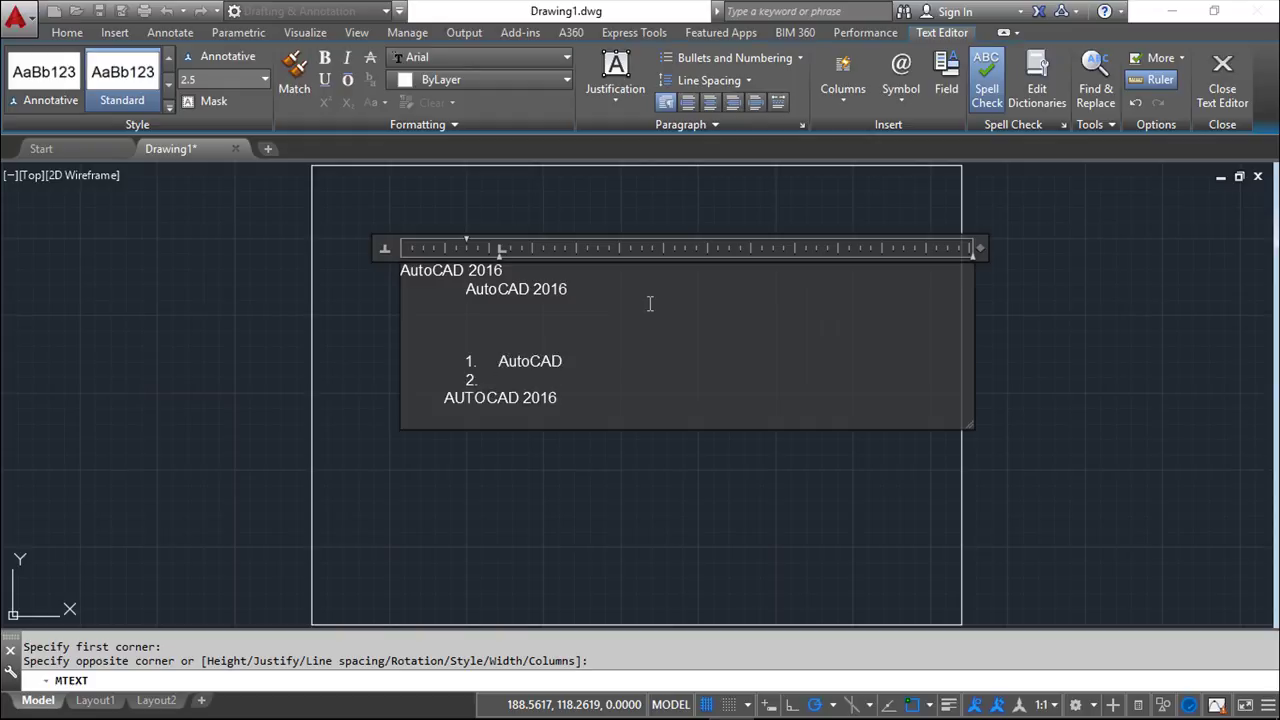
type("AutoCAD")
key("Return")
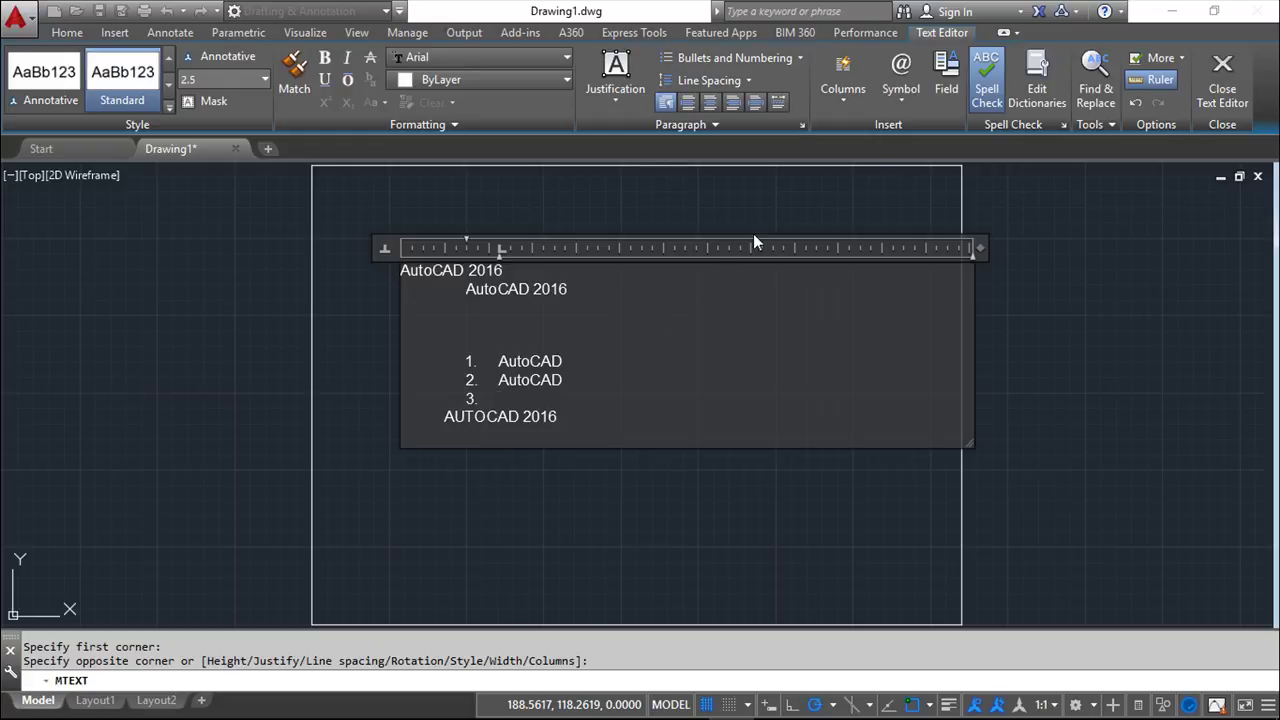
left_click(746, 80)
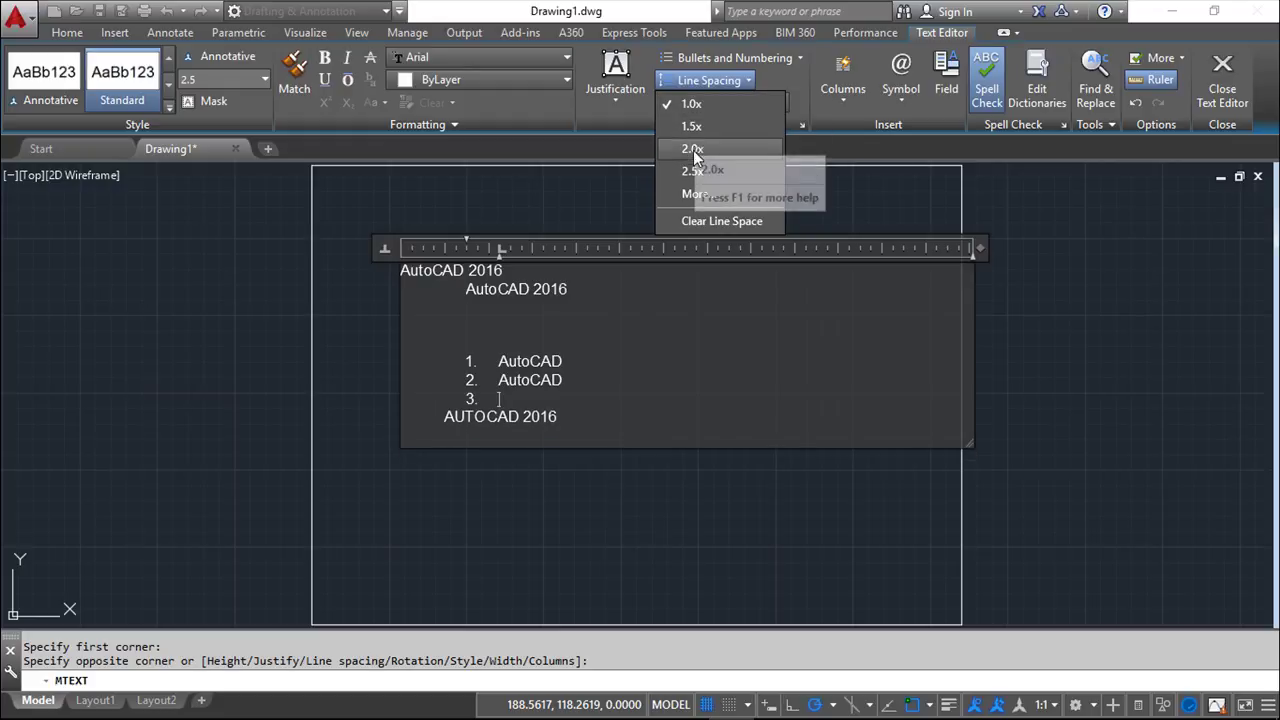
left_click(801, 90)
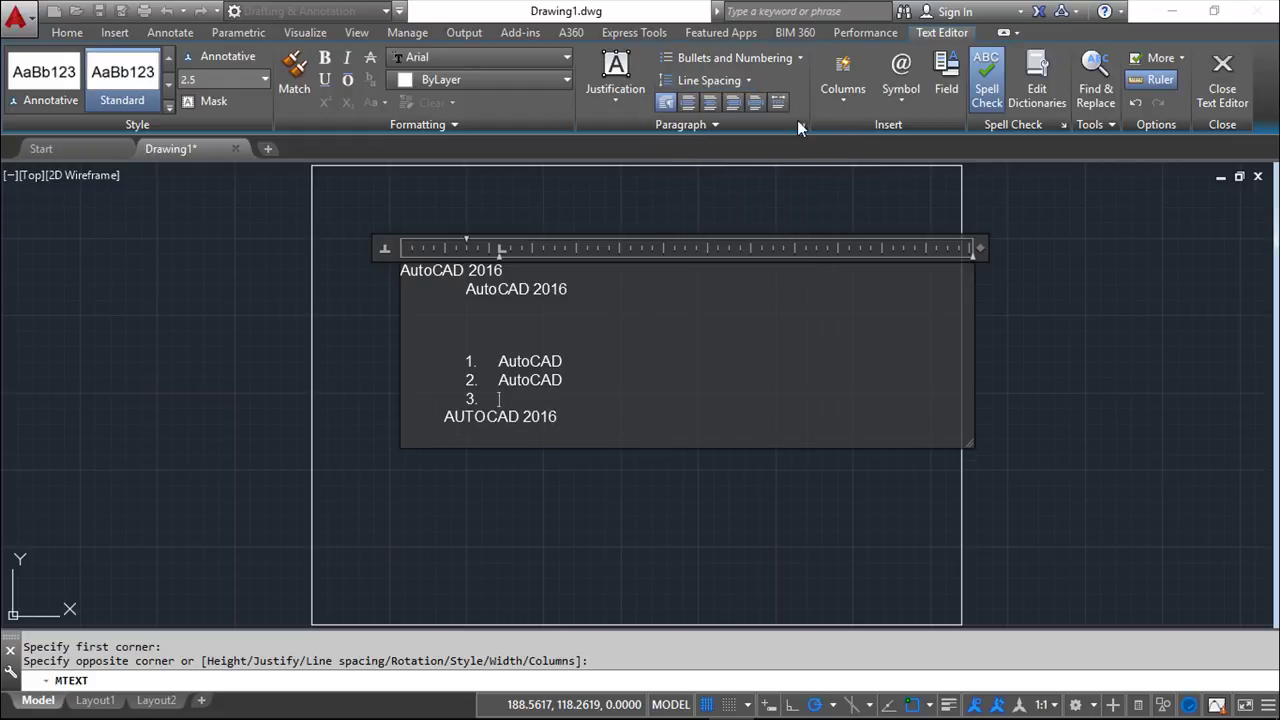
left_click(715, 124)
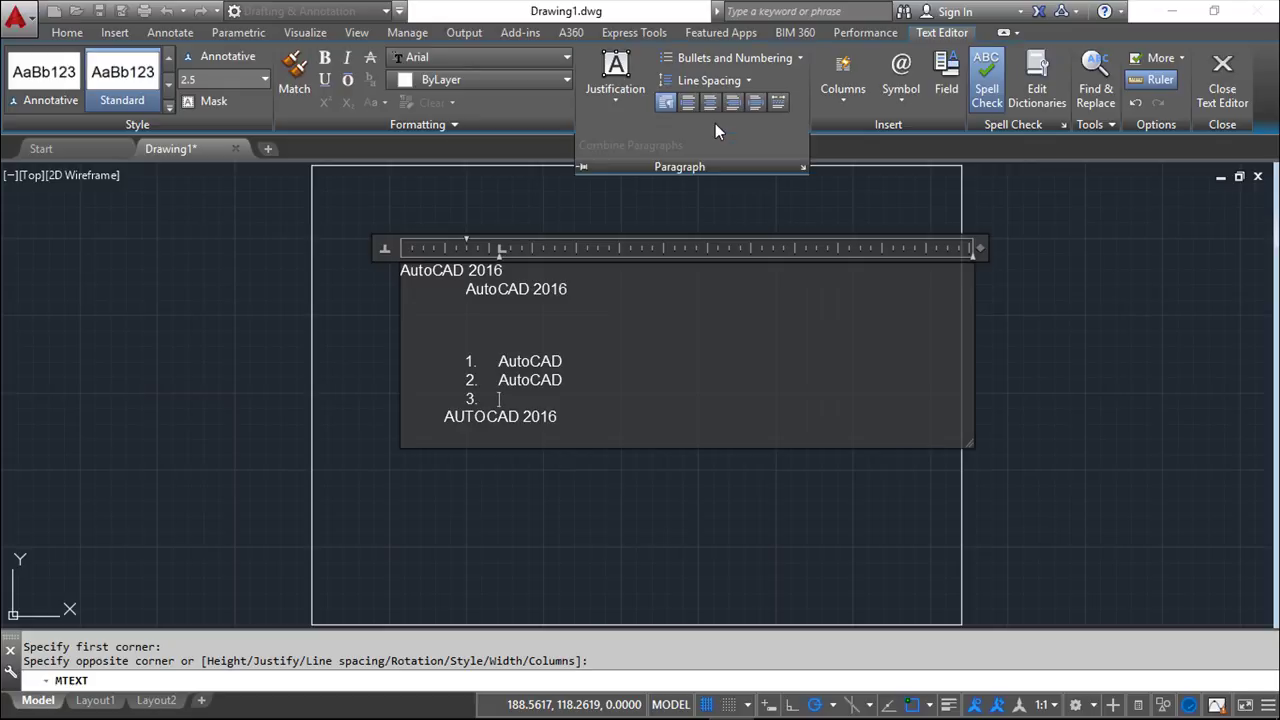
left_click(803, 167)
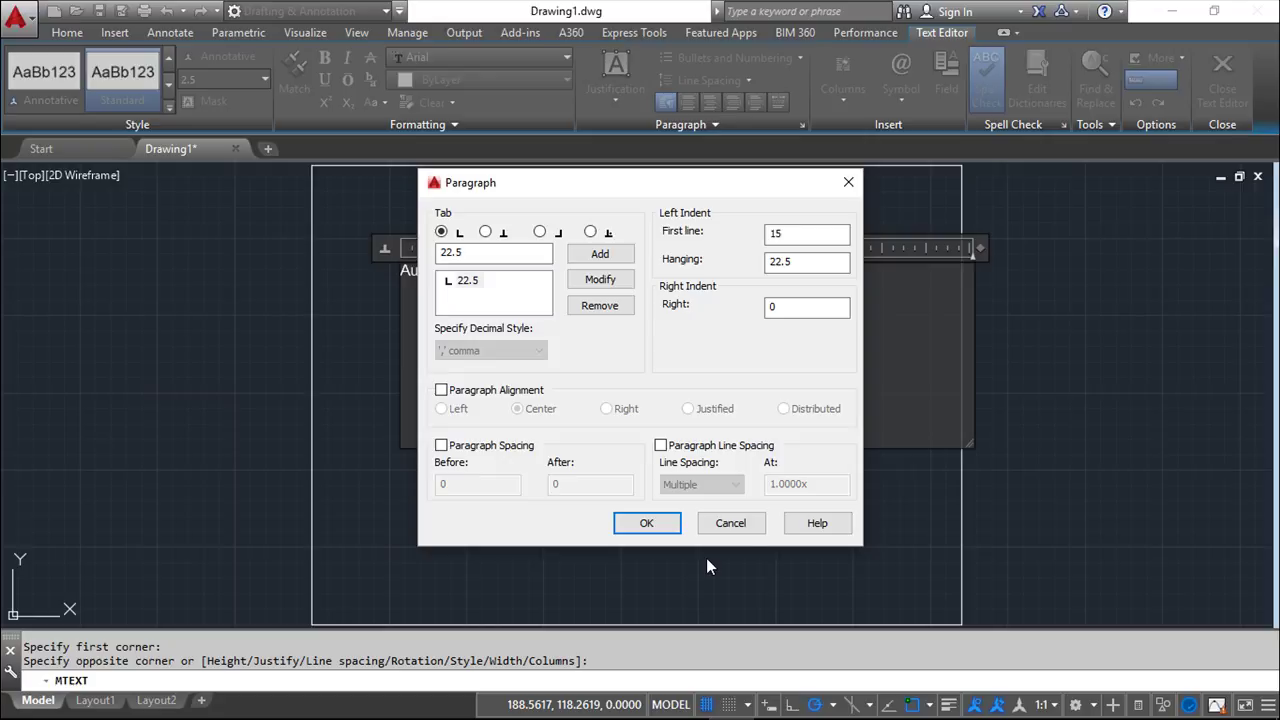
left_click(734, 527)
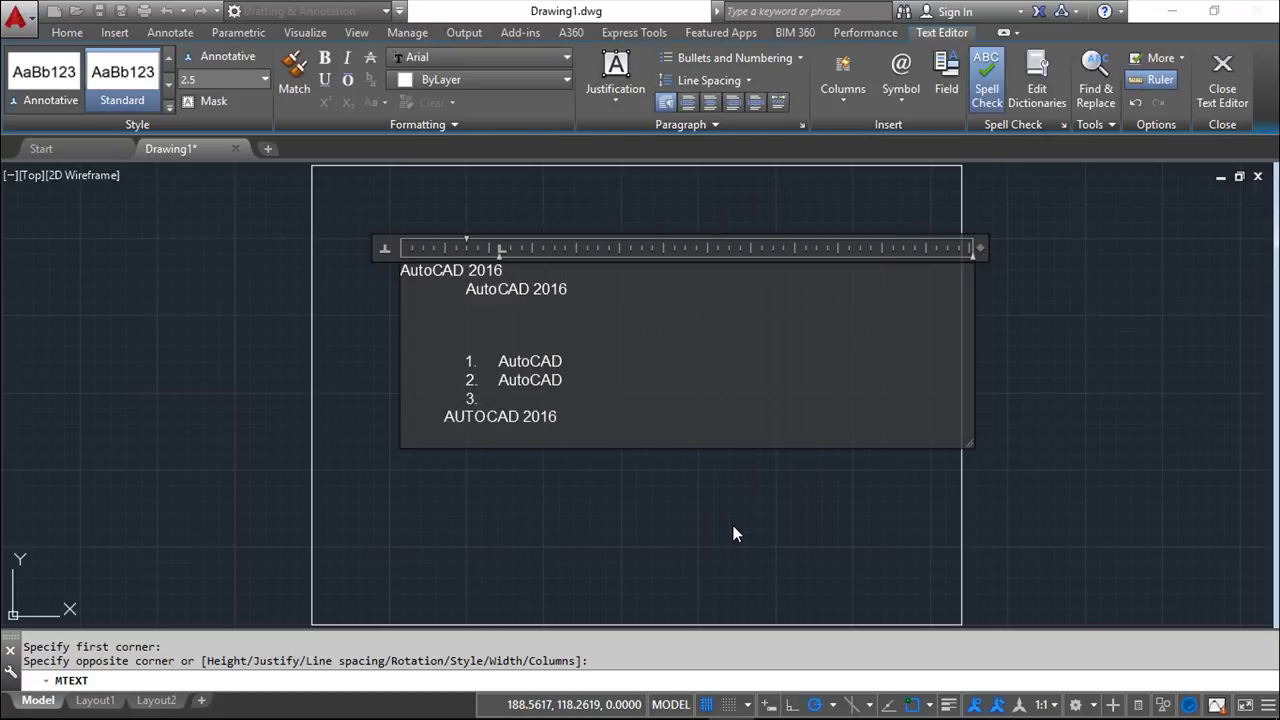
left_click(847, 99)
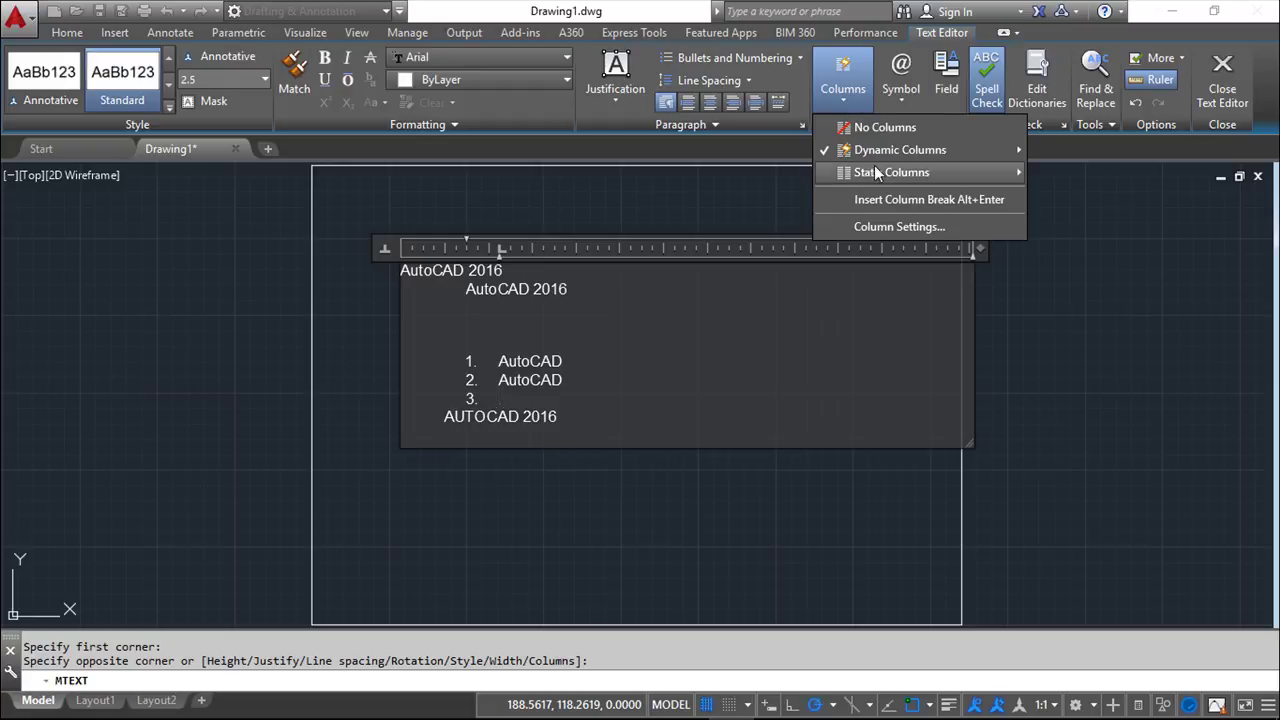
left_click(900, 227)
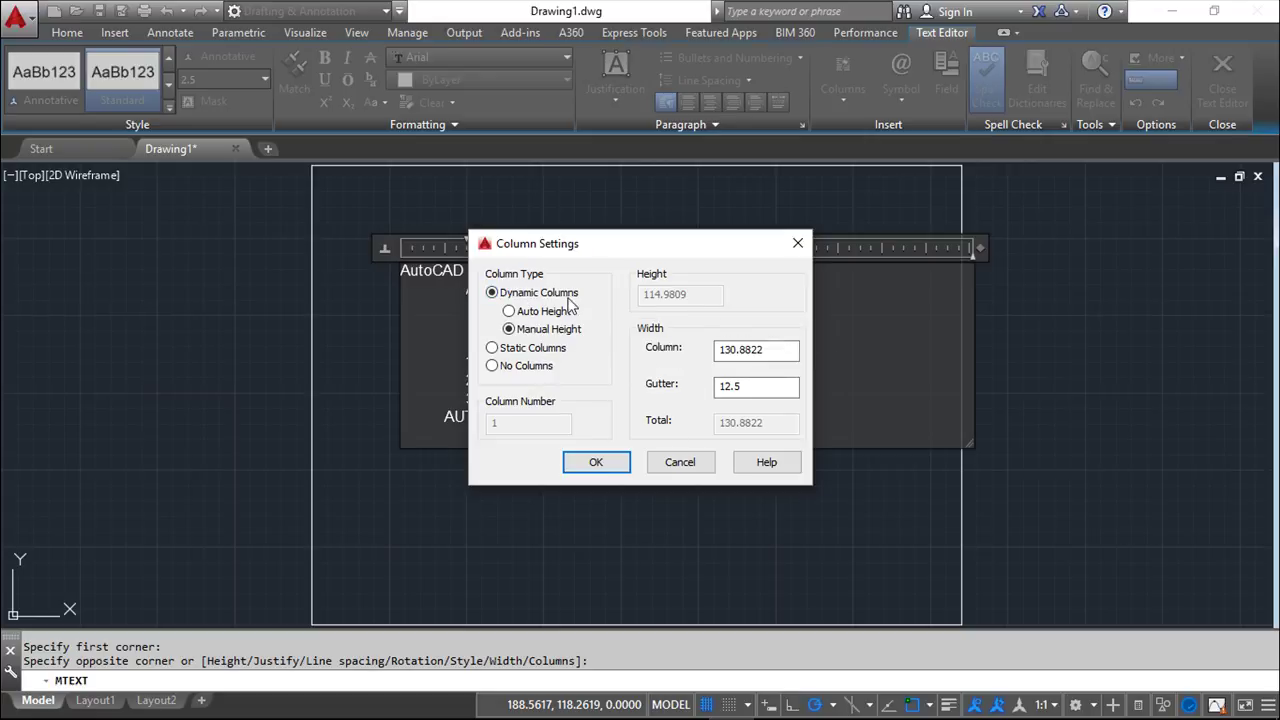
left_click(690, 465)
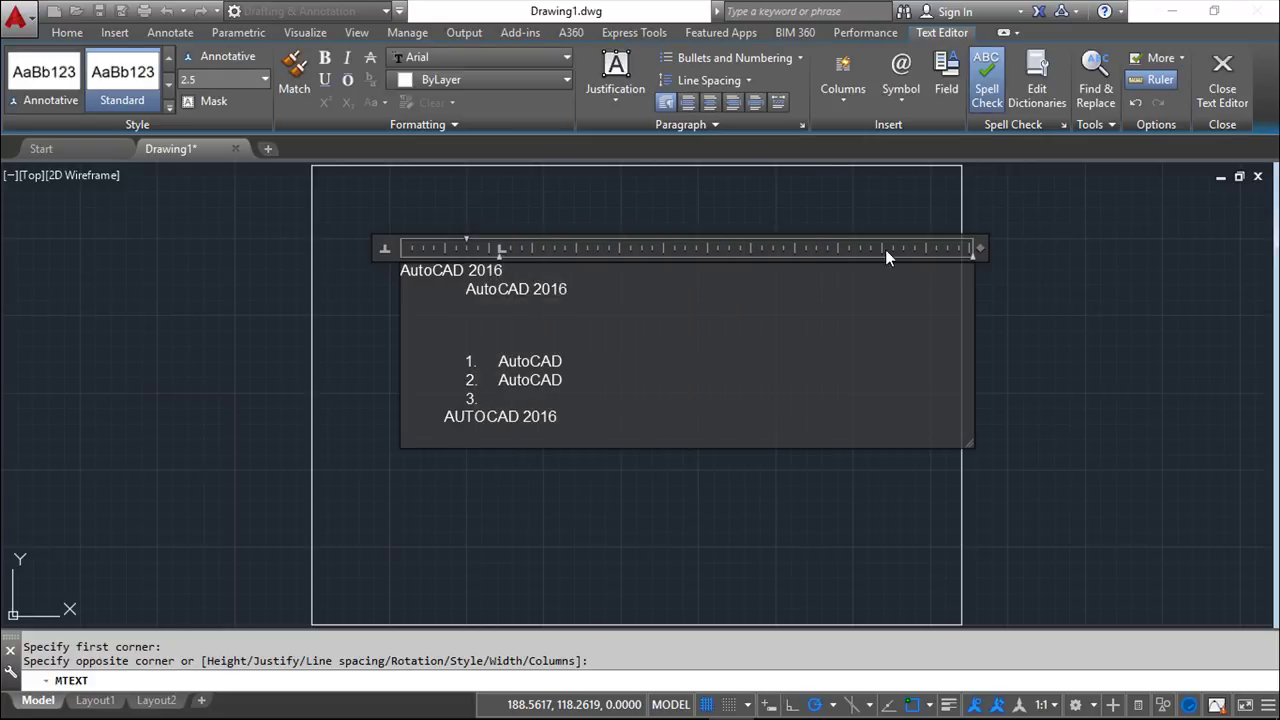
left_click(904, 99)
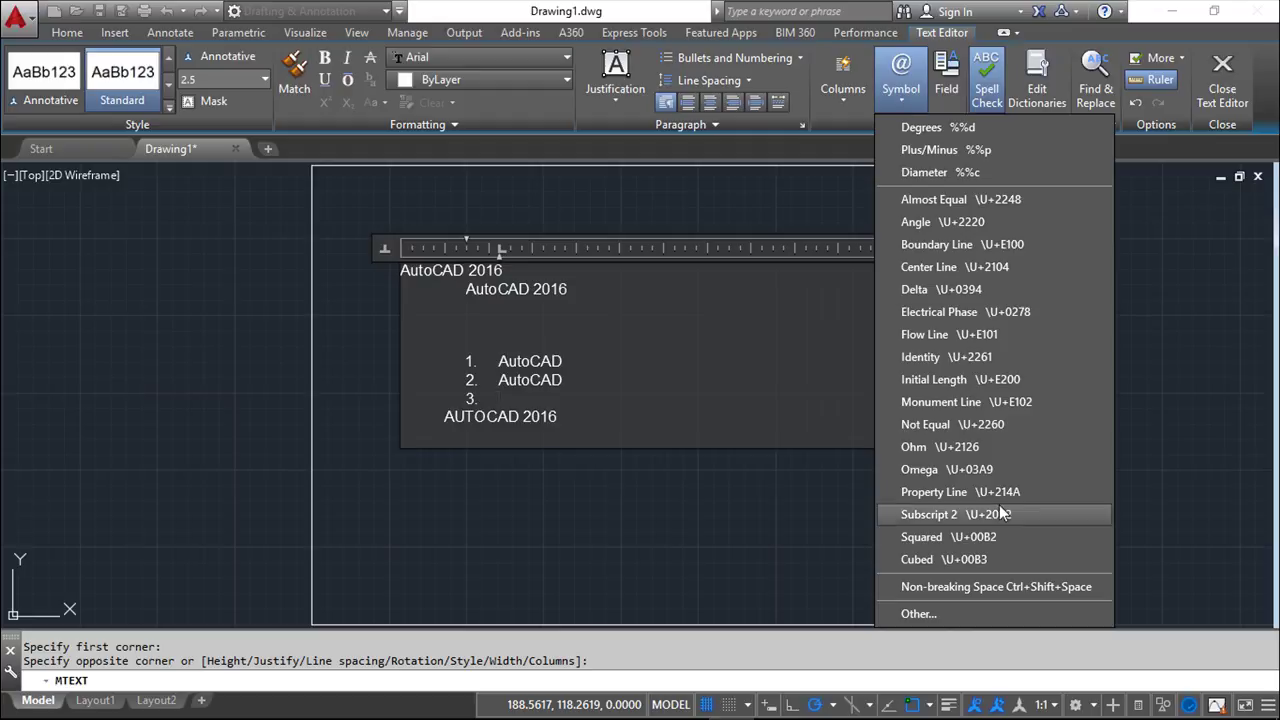
left_click(951, 173)
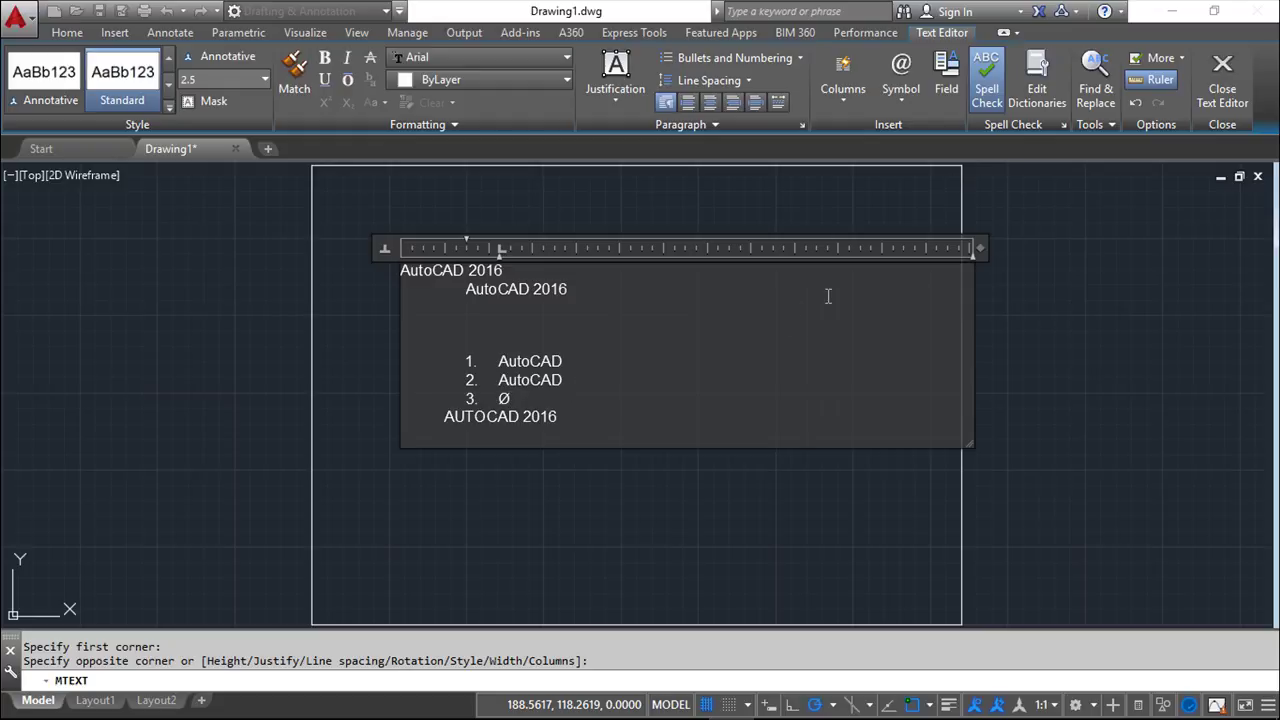
left_click(950, 78)
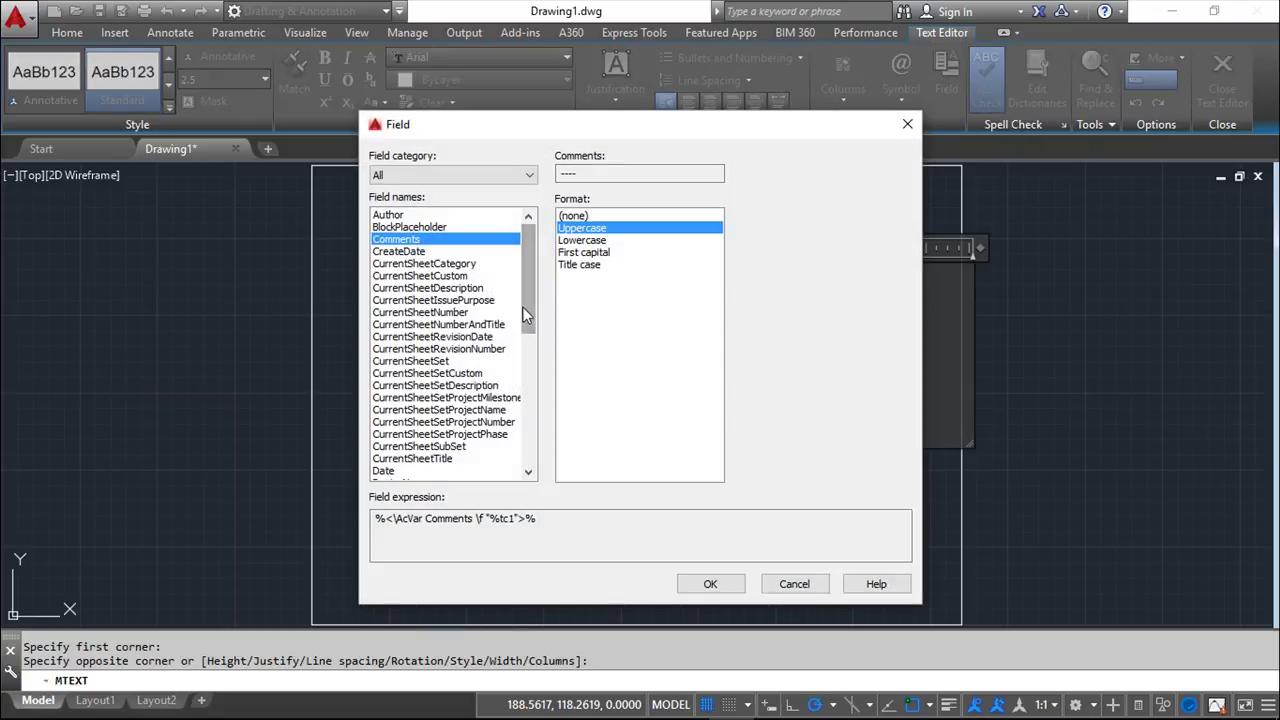
left_click_drag(526, 295, 530, 359)
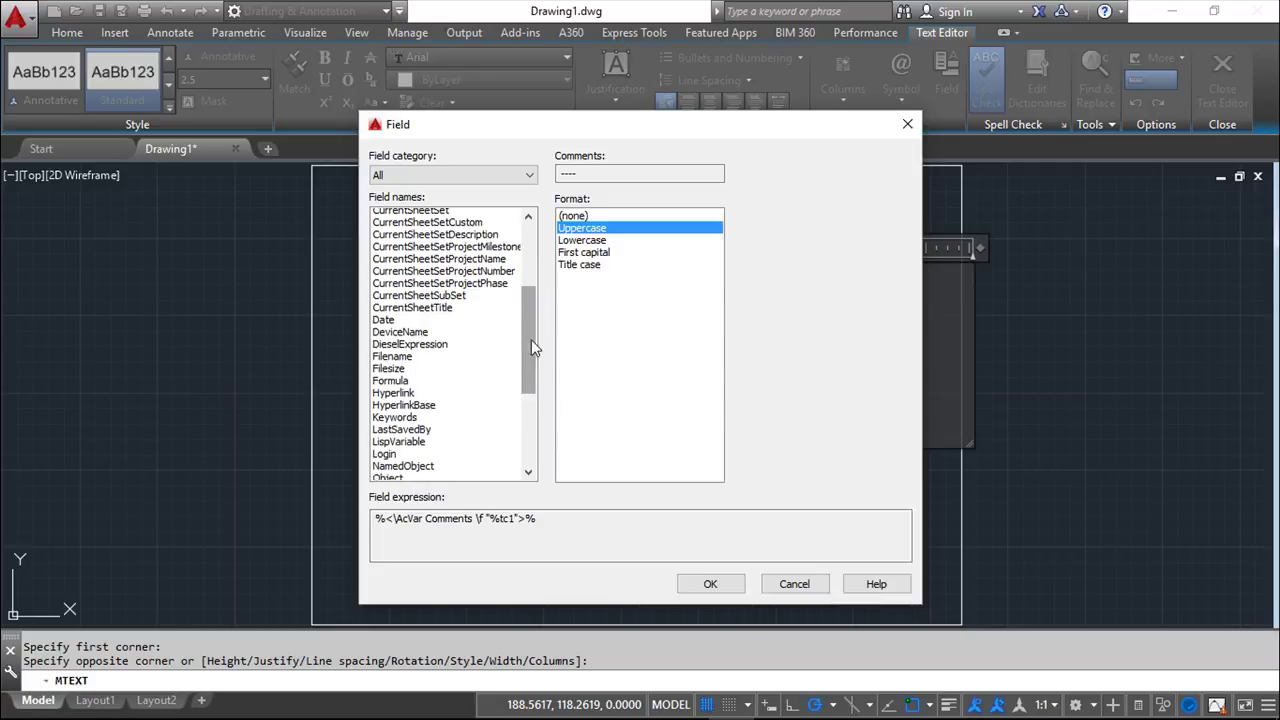
scroll(490, 341, "down", 5)
left_click_drag(530, 380, 527, 318)
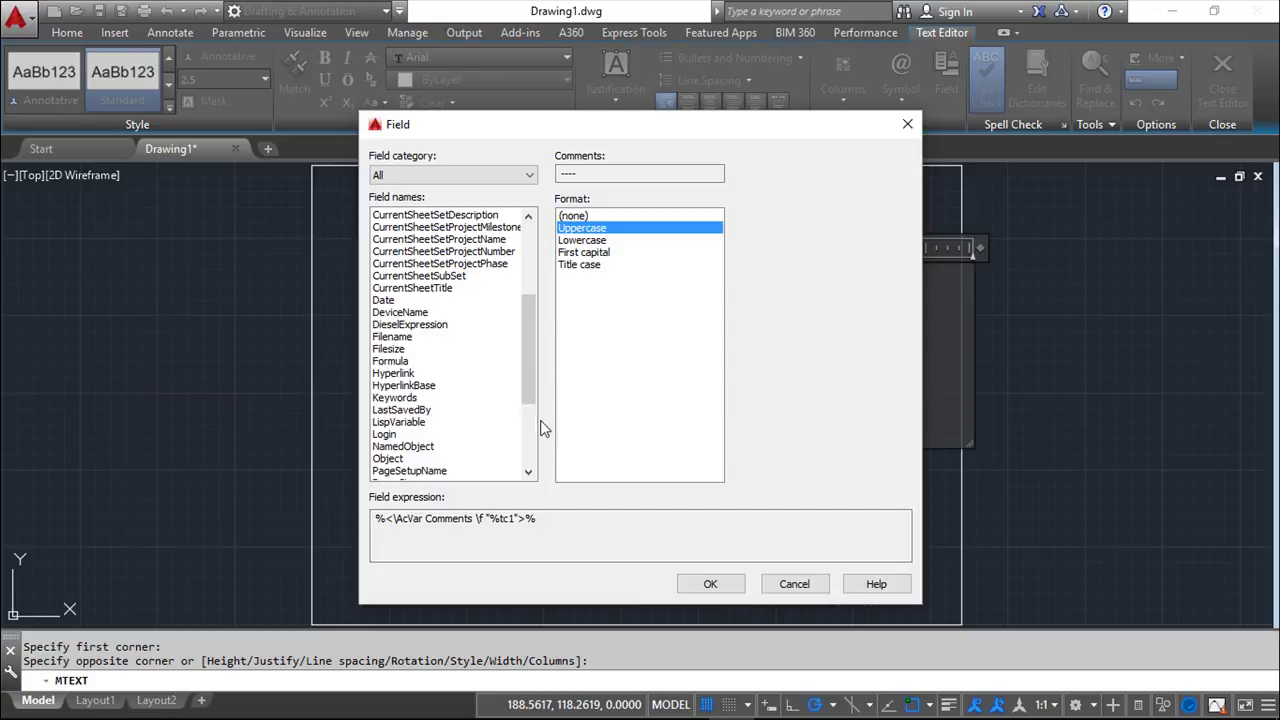
left_click(794, 585)
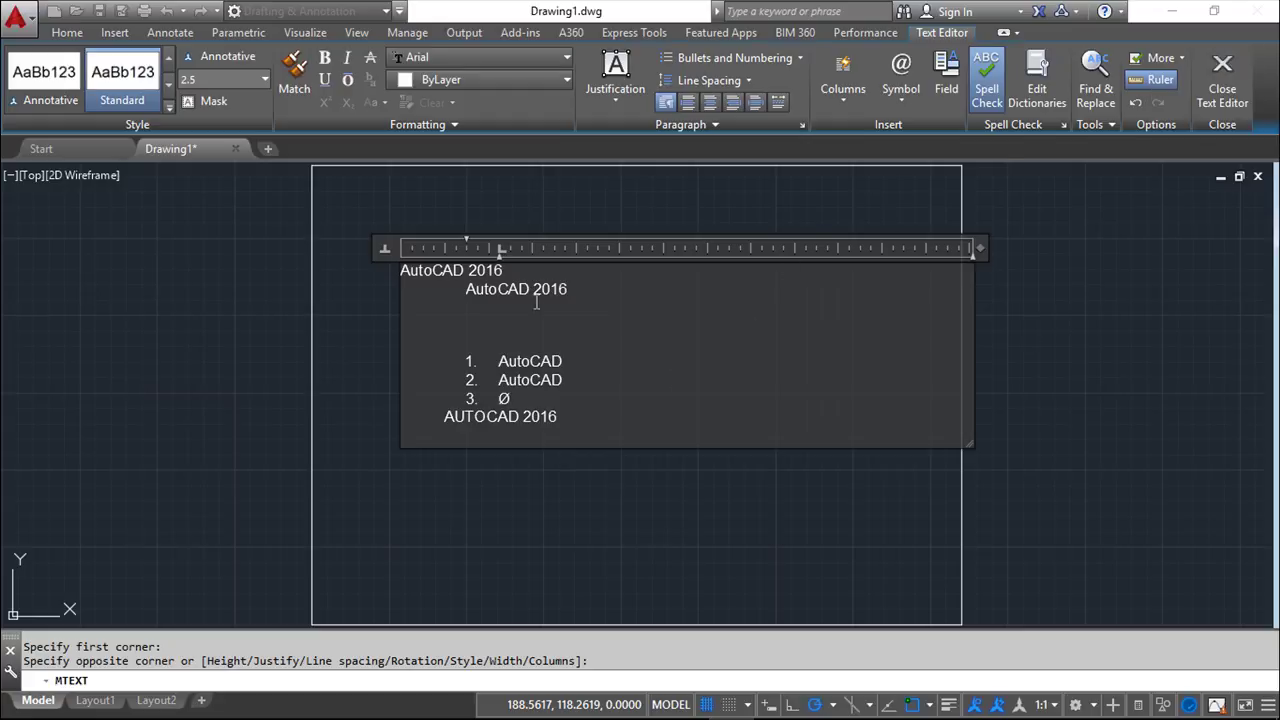
Commit the multiline text by clicking outside the editor
left_click(1051, 309)
scroll(630, 309, "up", 2)
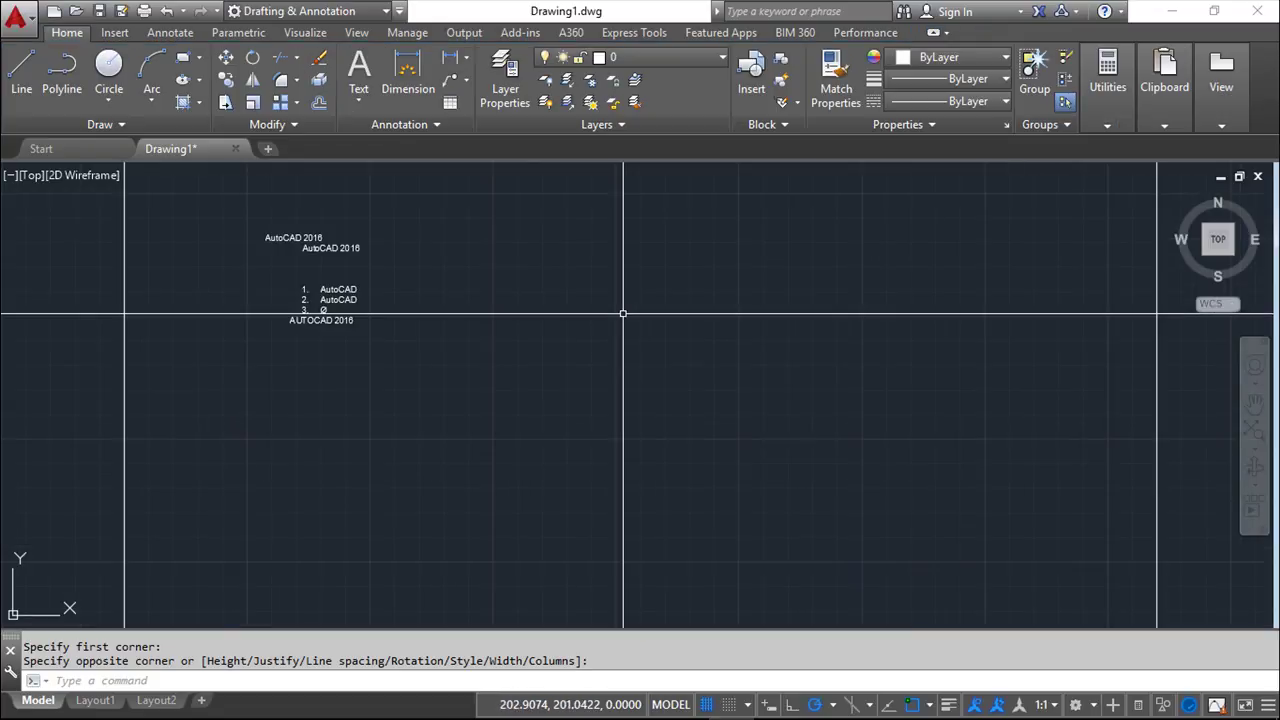
scroll(480, 309, "down", 3)
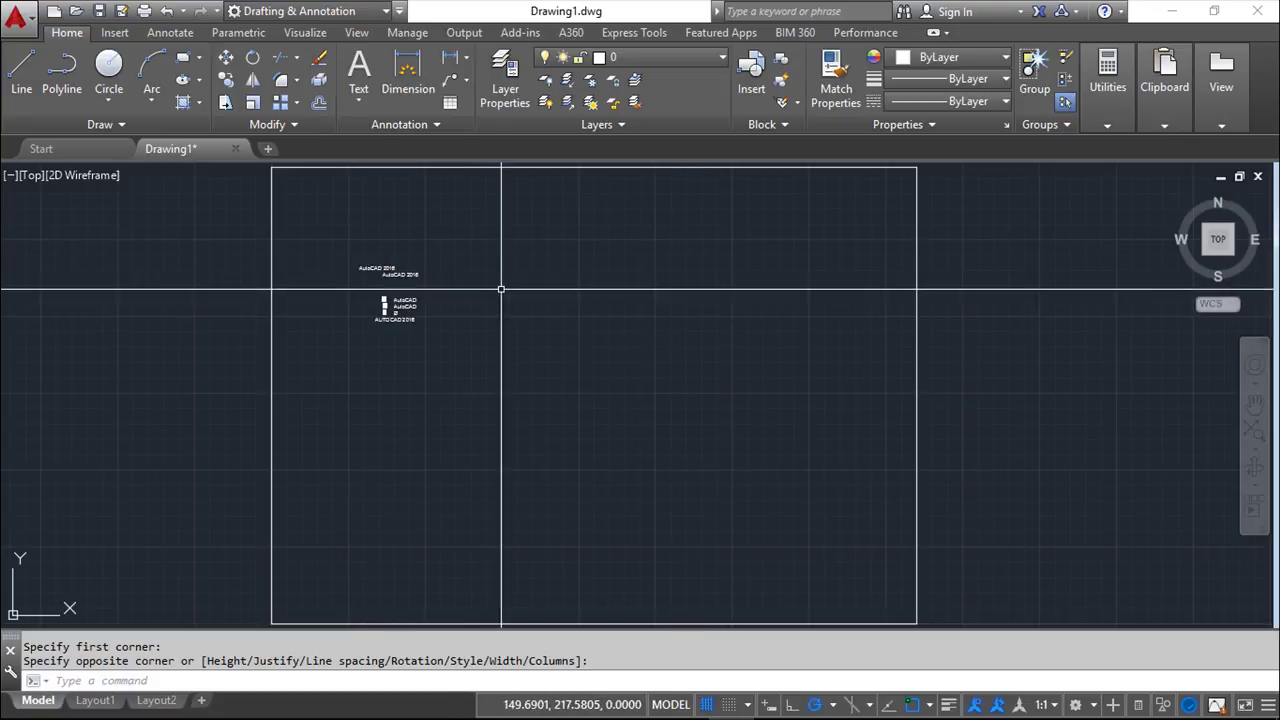
Start Repeat MTEXT from the right-click menu, pick a box, then cancel it with Esc
left_click(397, 271)
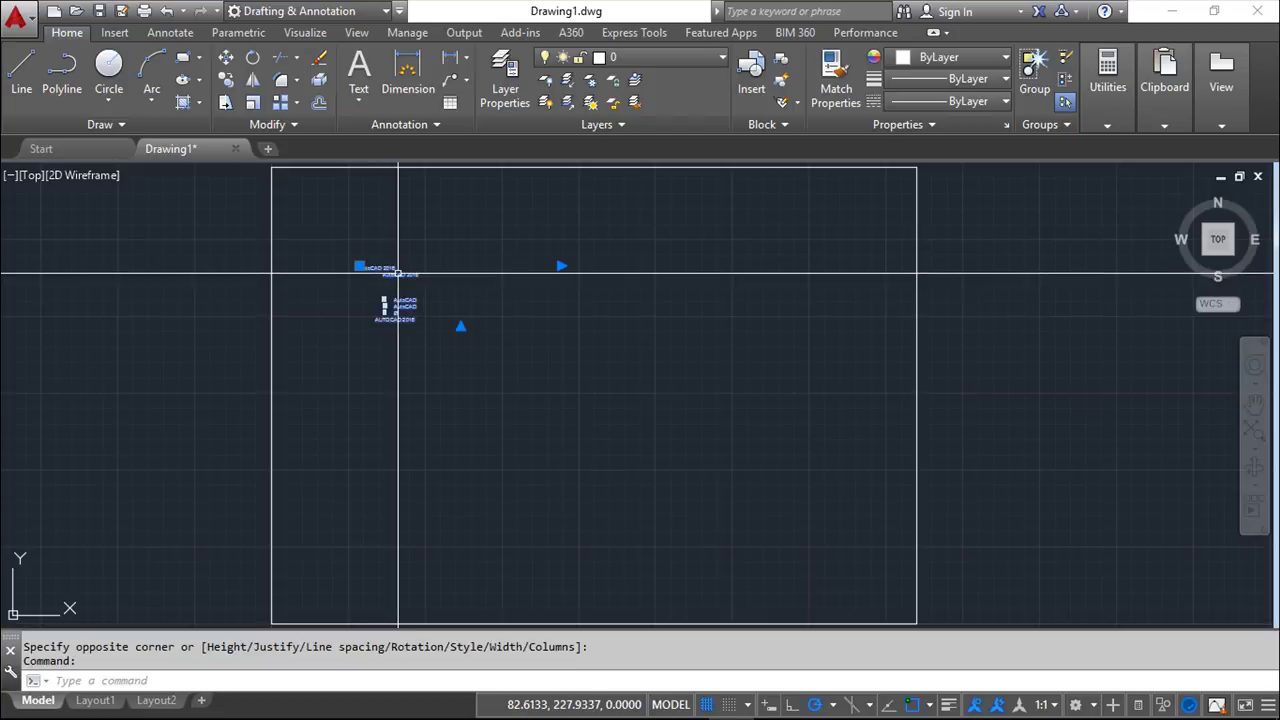
right_click(461, 327)
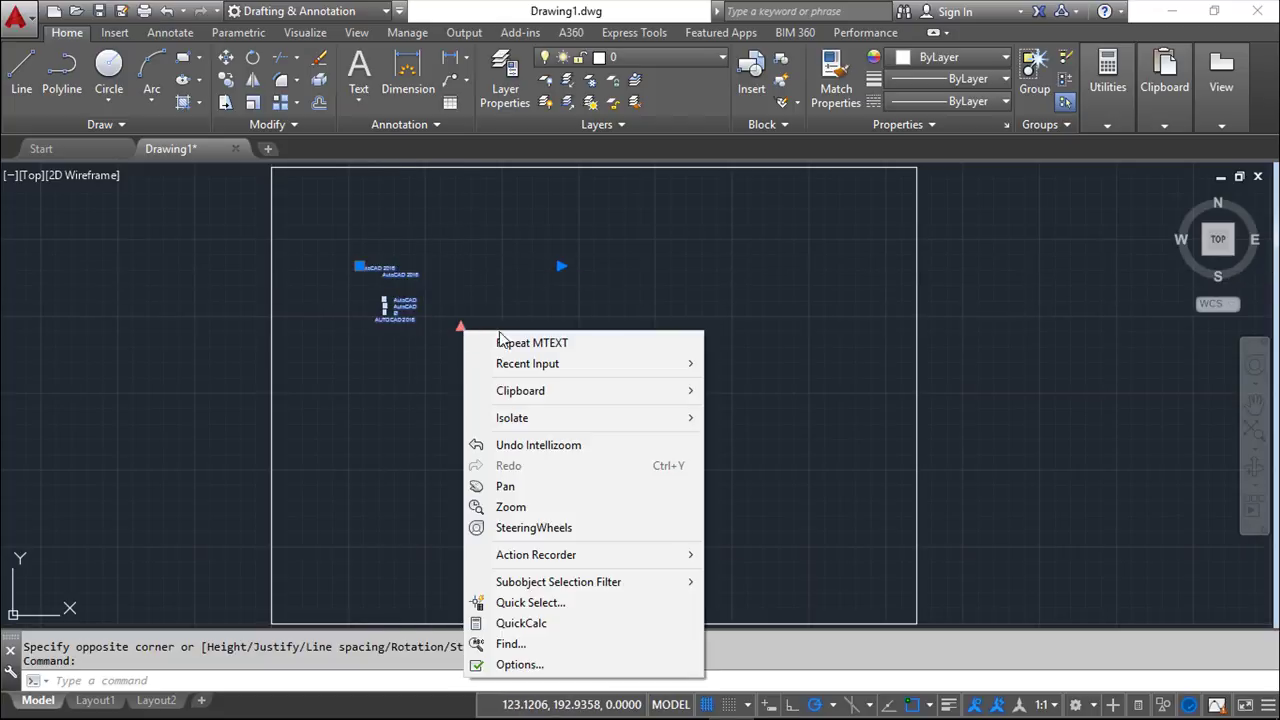
left_click(540, 342)
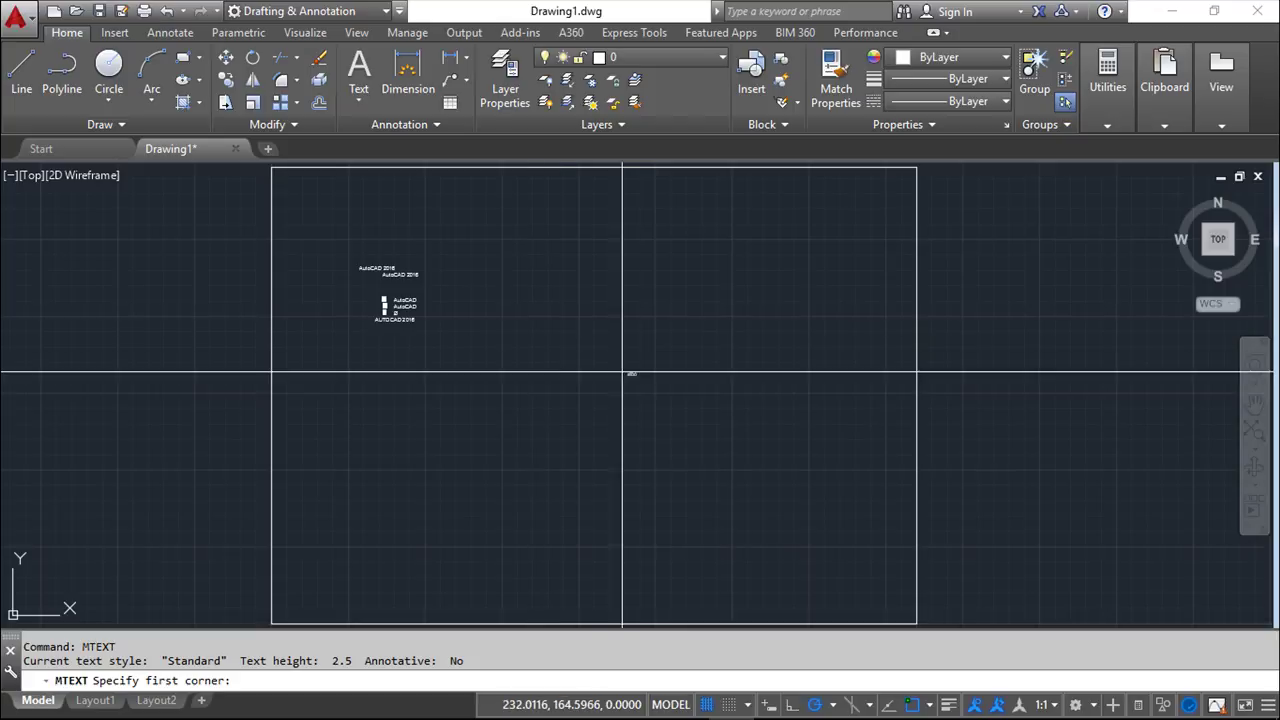
left_click(526, 341)
left_click(692, 472)
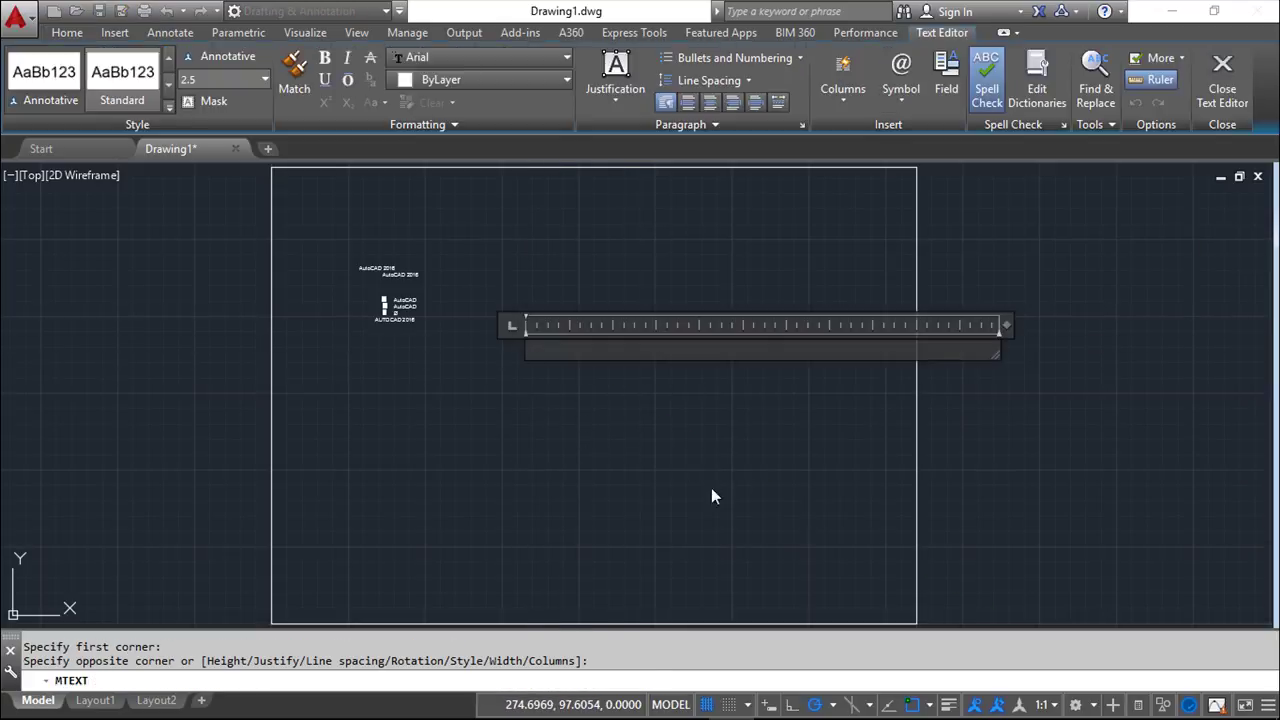
key("Escape")
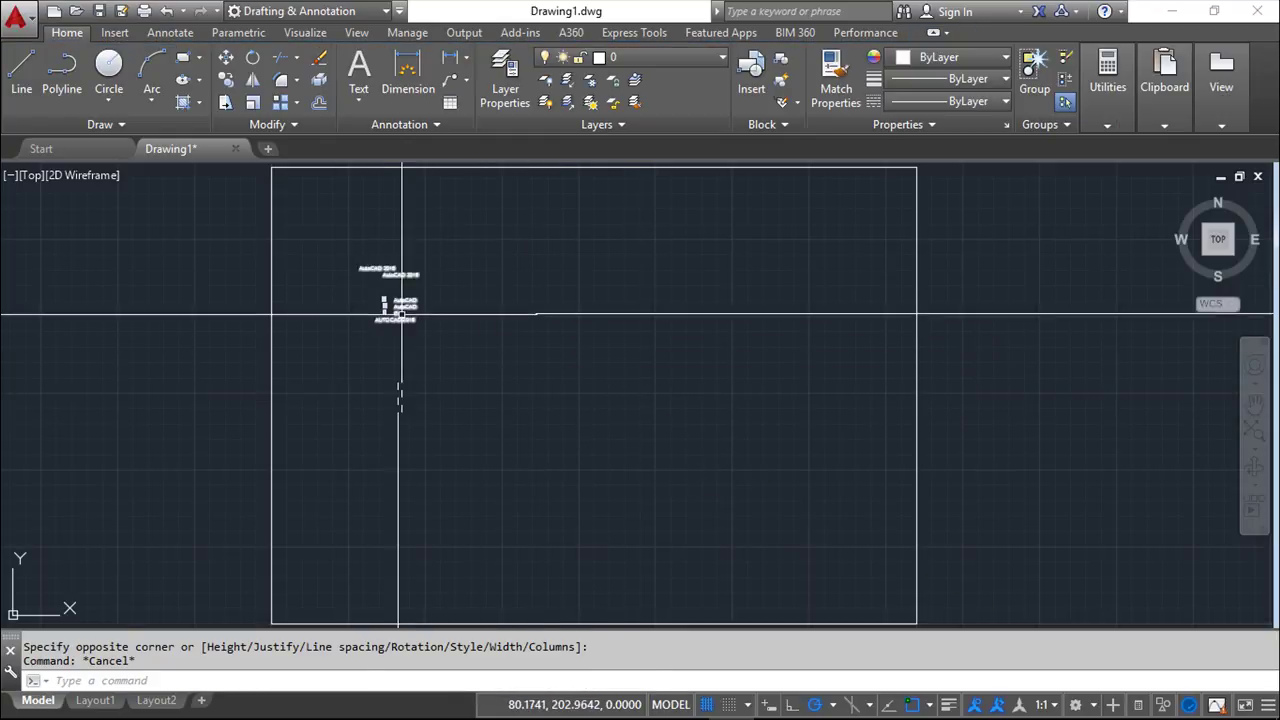
key("Escape")
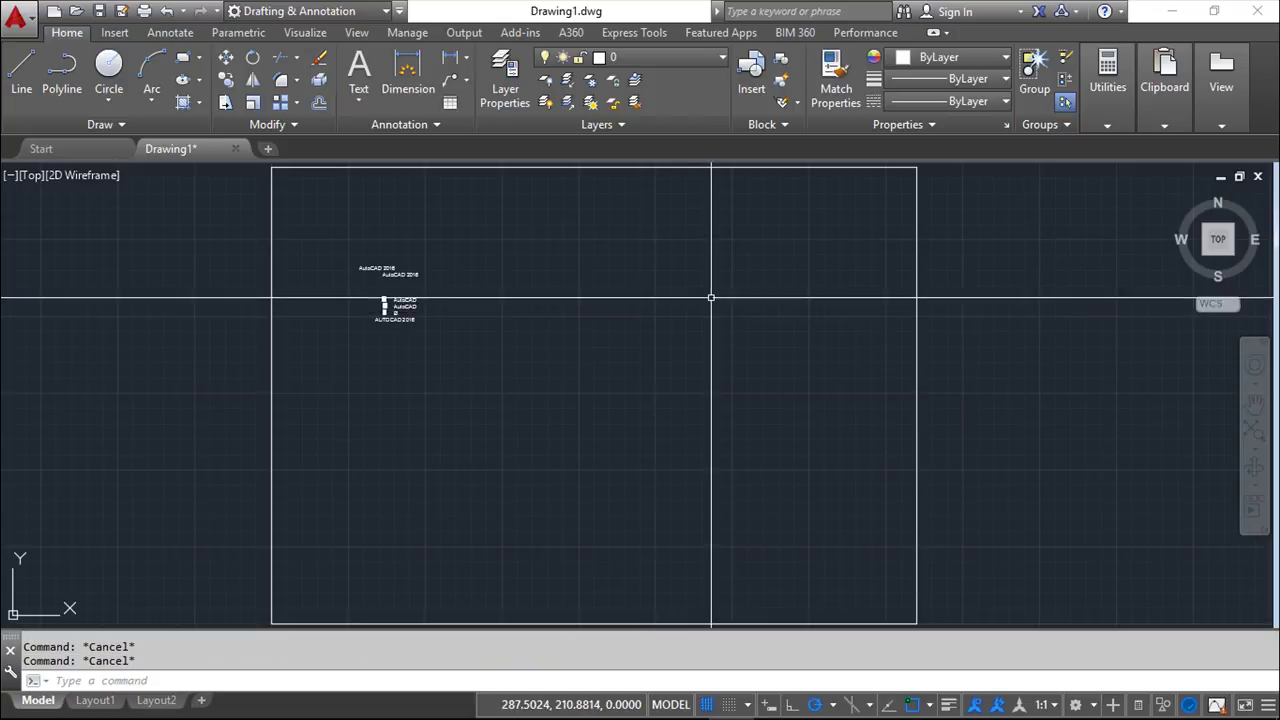
Place an MText box right of the first text block, type 'AutoCAD', then select it
left_click(360, 70)
left_click(556, 297)
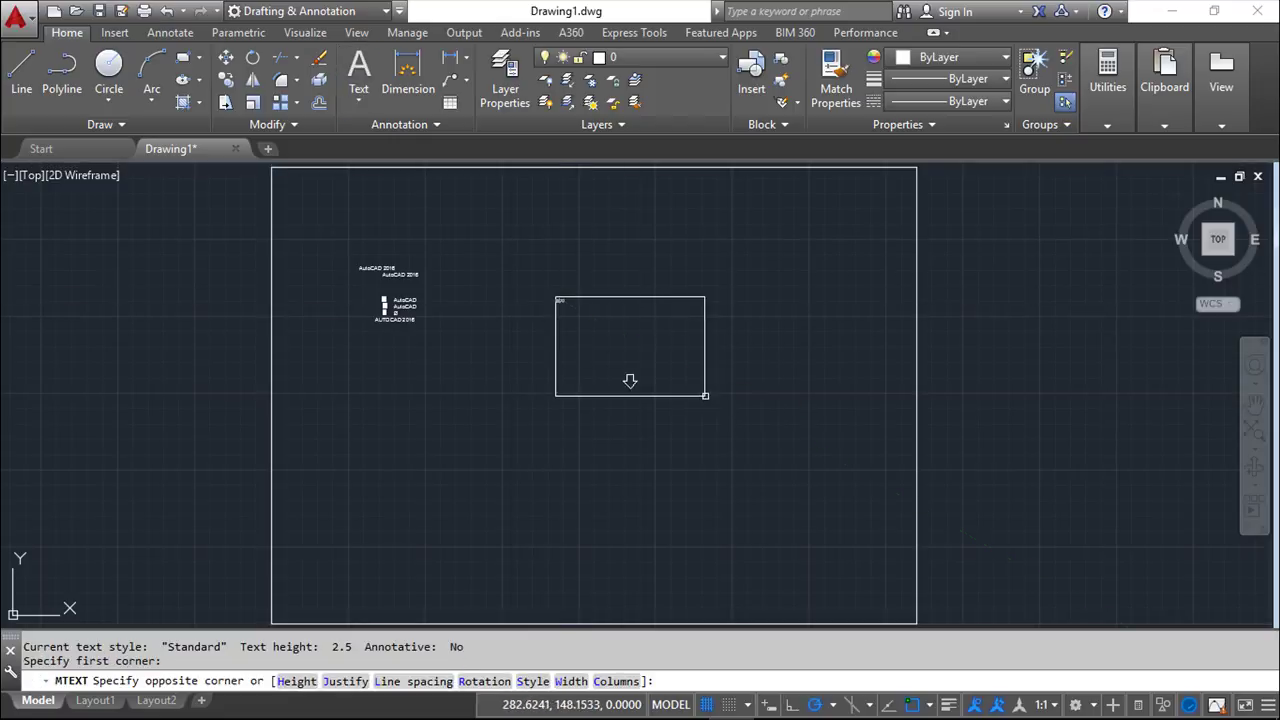
left_click(728, 439)
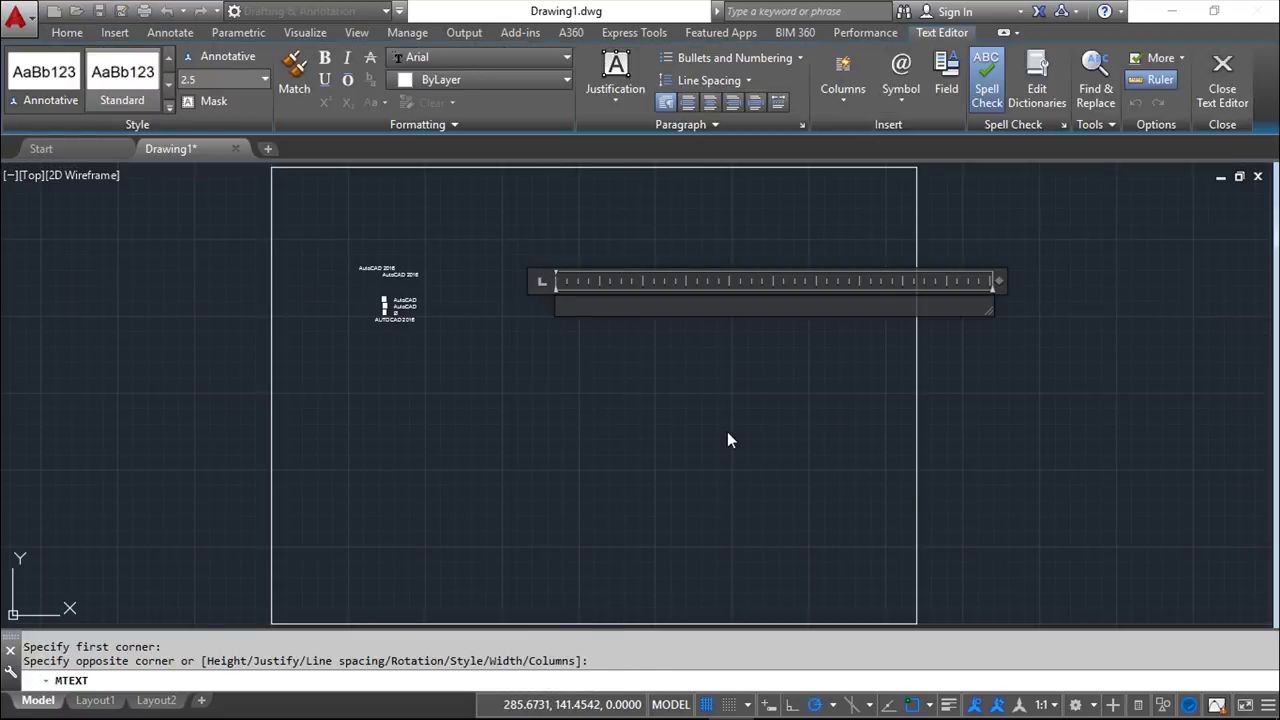
type("AutoCAD")
left_click(1066, 403)
scroll(623, 334, "up", 4)
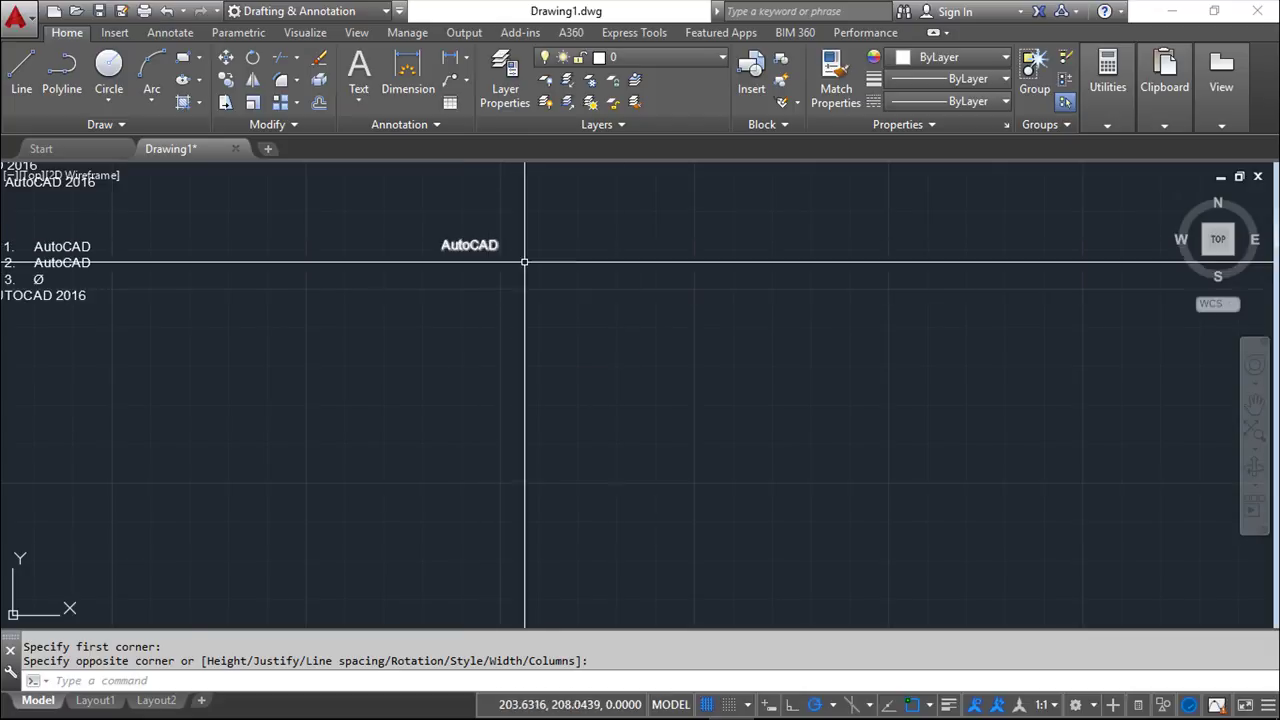
left_click(467, 244)
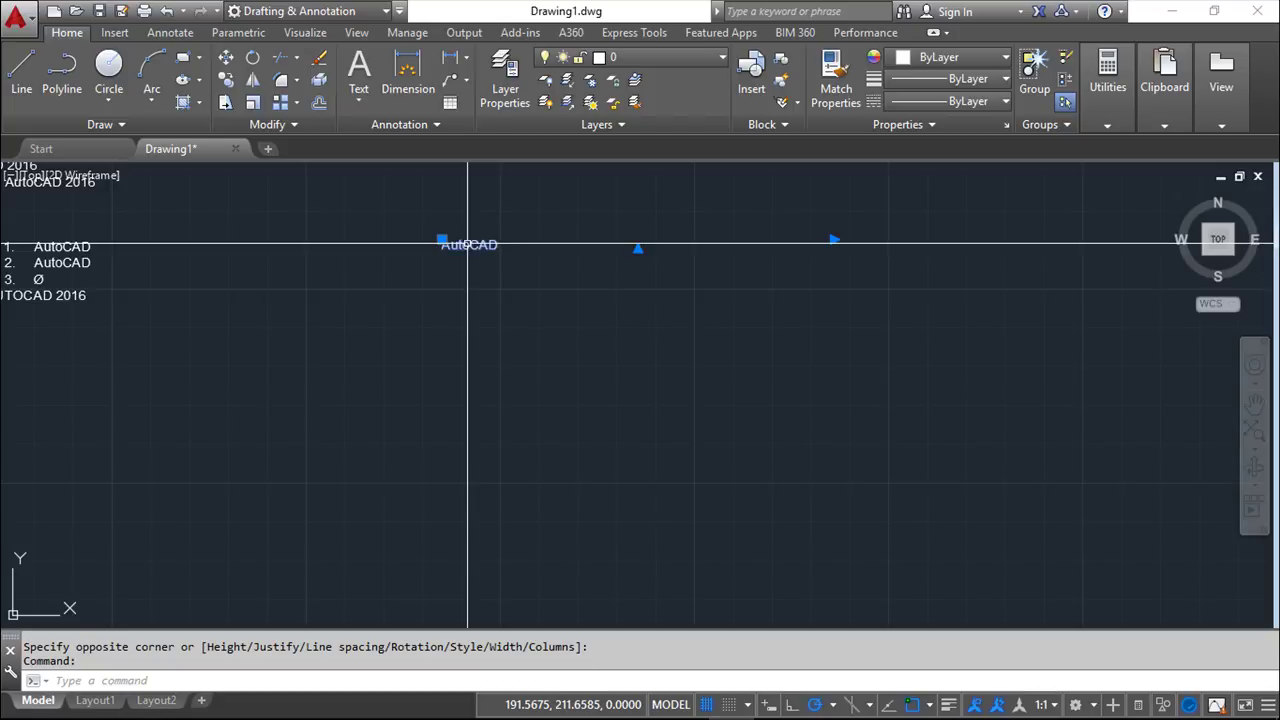
right_click(467, 244)
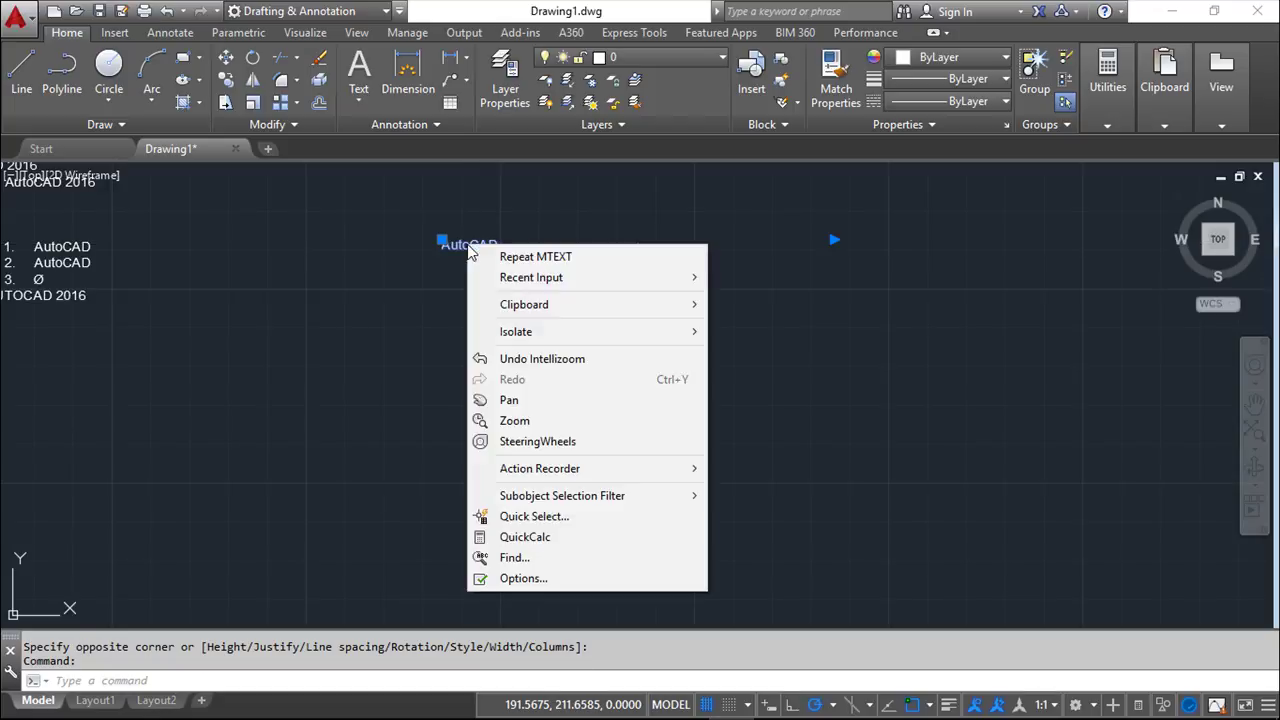
Set Text frame to Yes for the 'AutoCAD' MText in the Properties palette
left_click(430, 273)
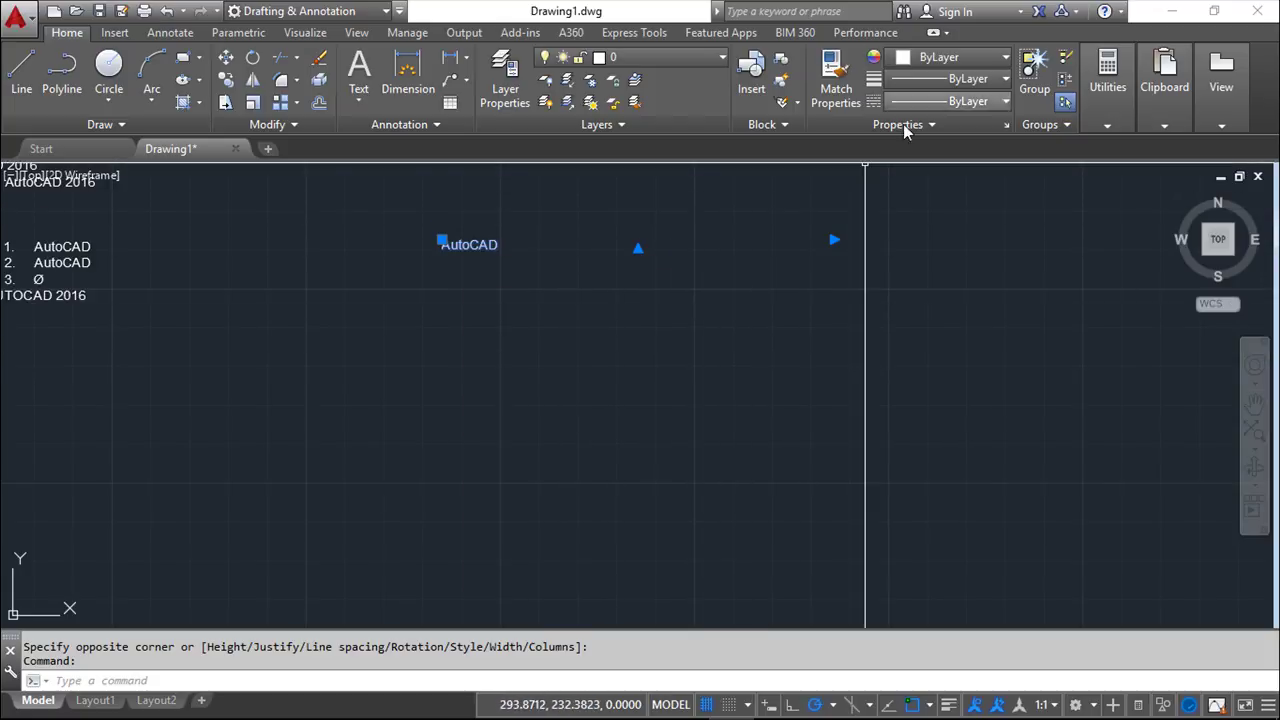
left_click(1006, 126)
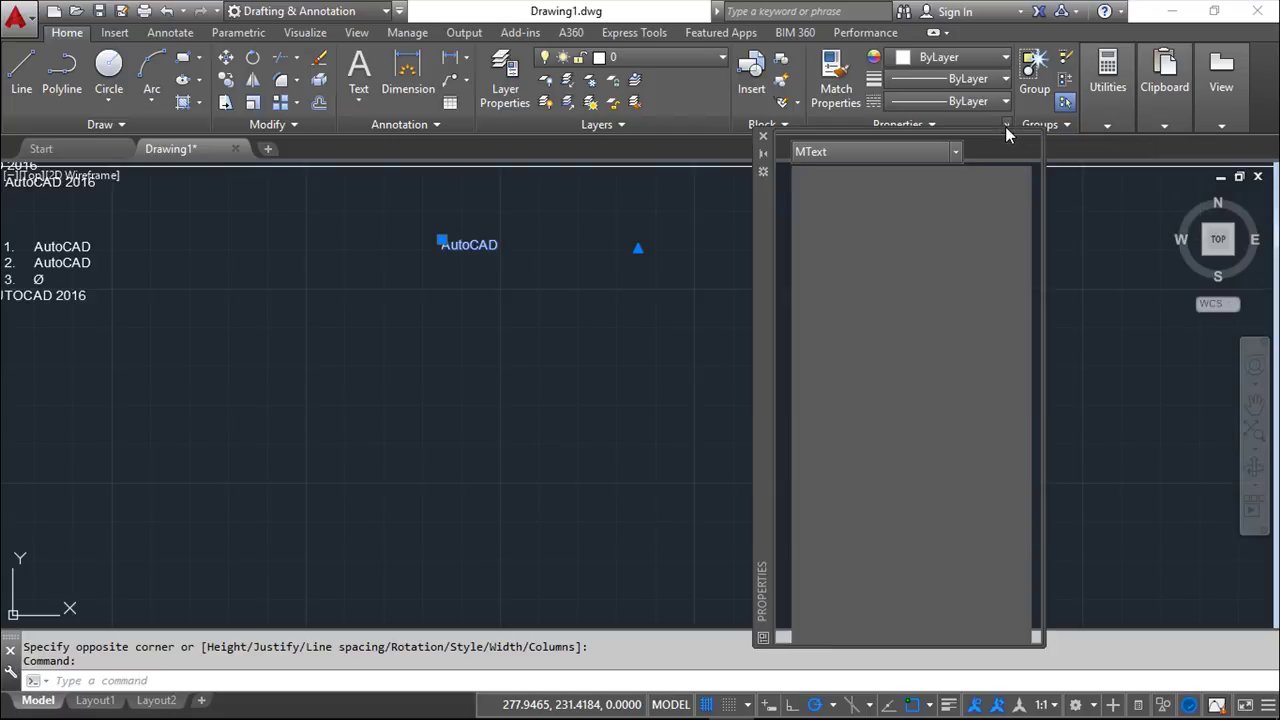
left_click_drag(763, 259, 809, 192)
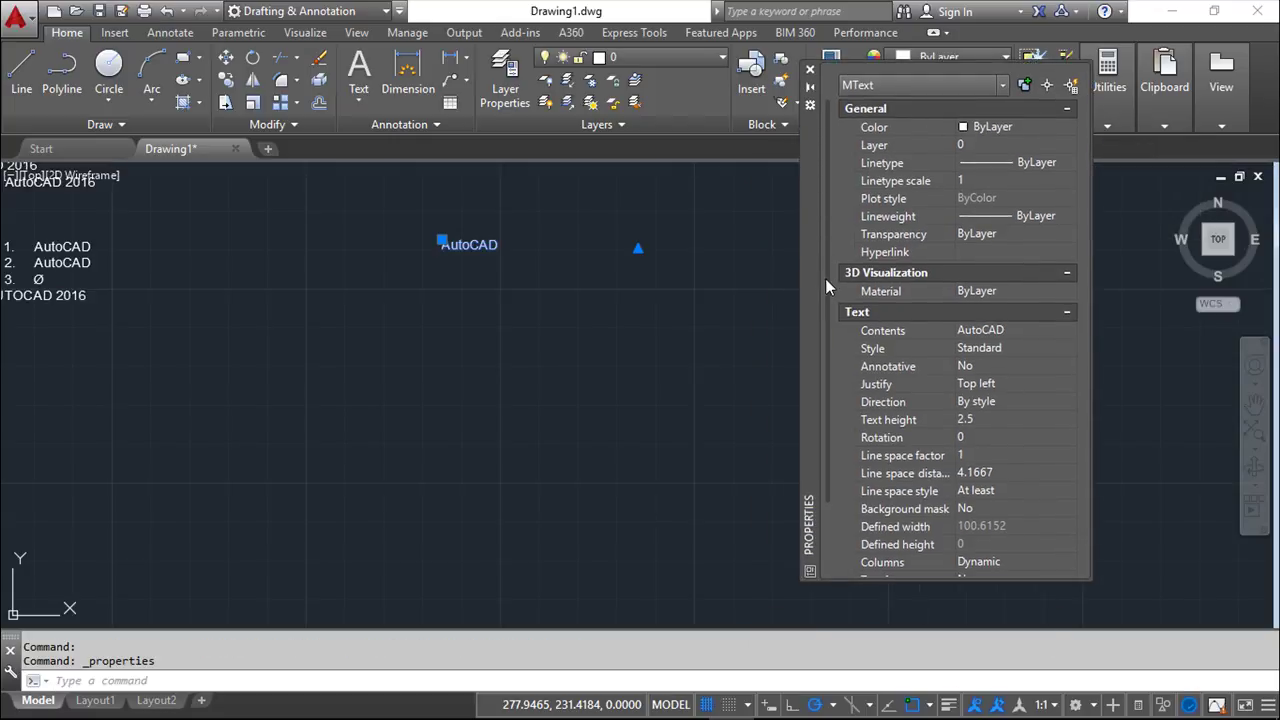
scroll(852, 407, "down", 3)
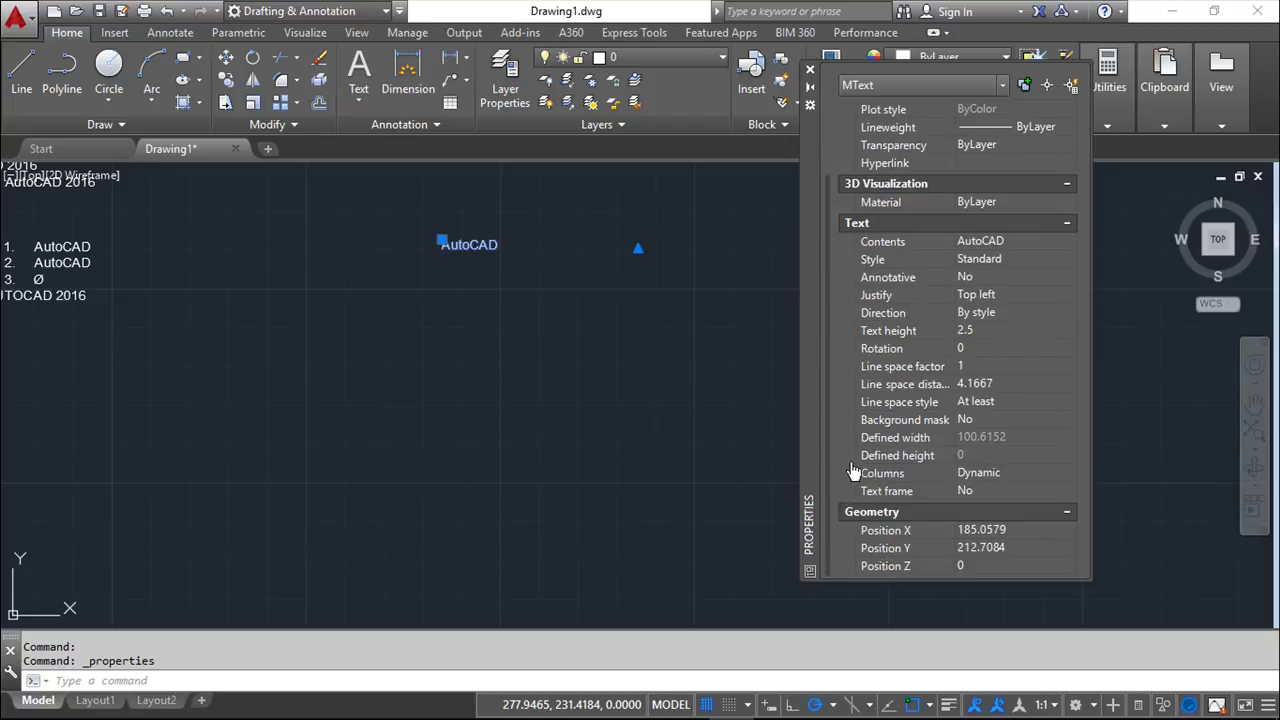
left_click(998, 491)
left_click(1069, 490)
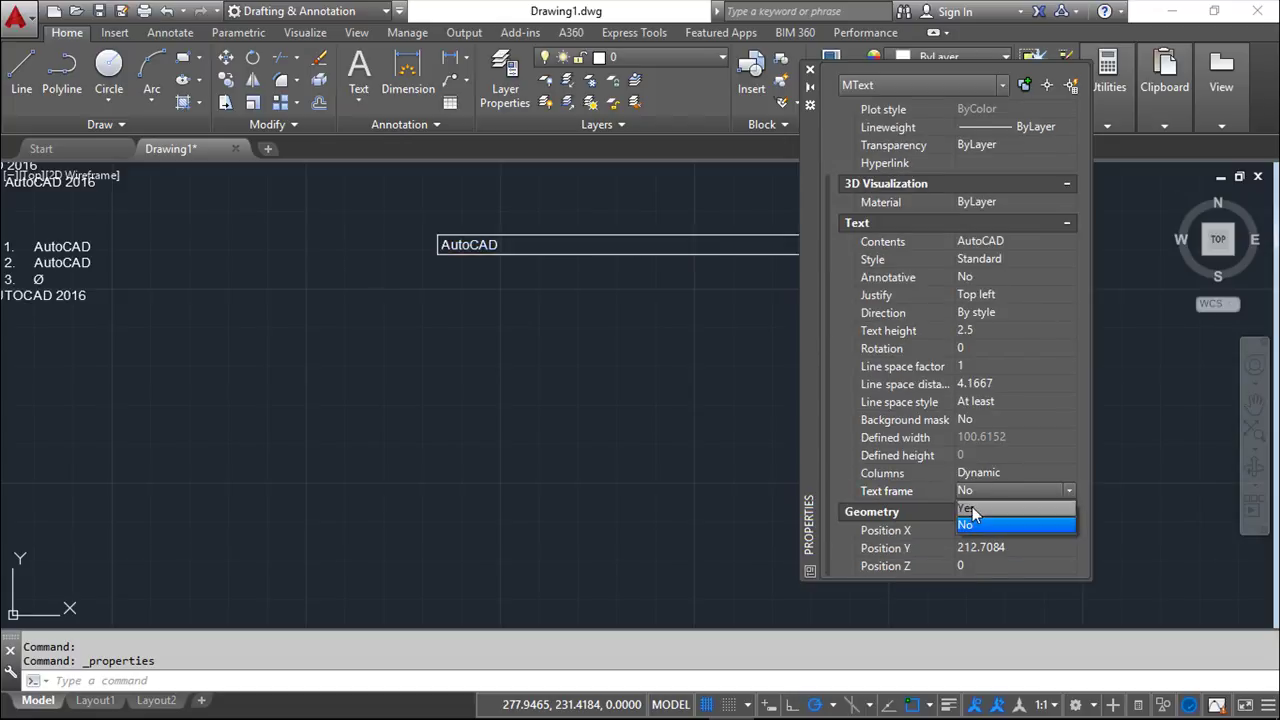
left_click(976, 521)
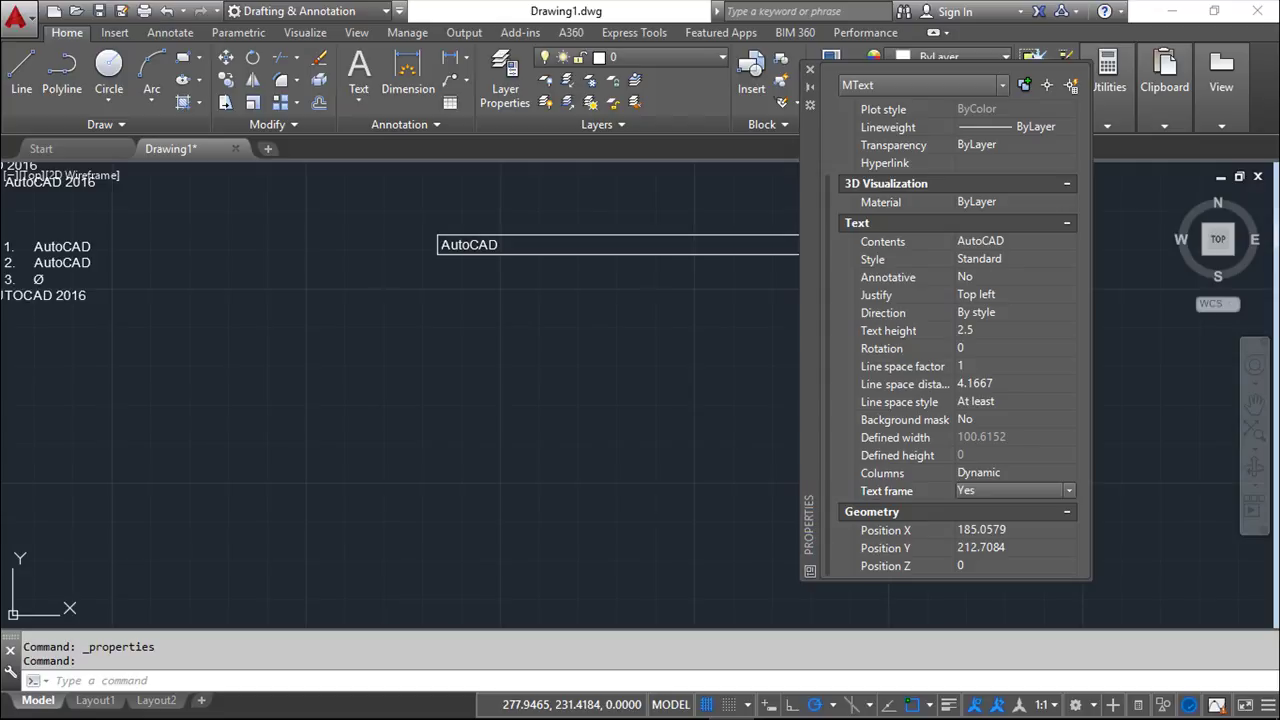
left_click(811, 69)
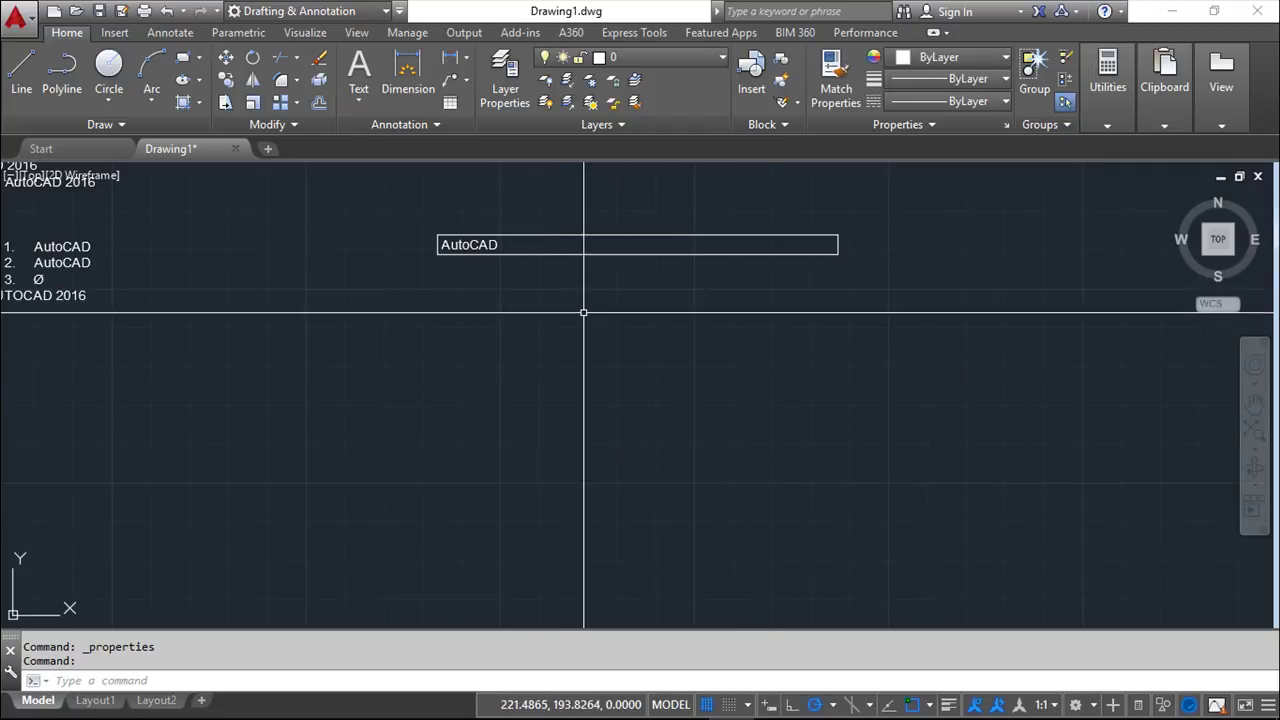
scroll(600, 367, "up", 2)
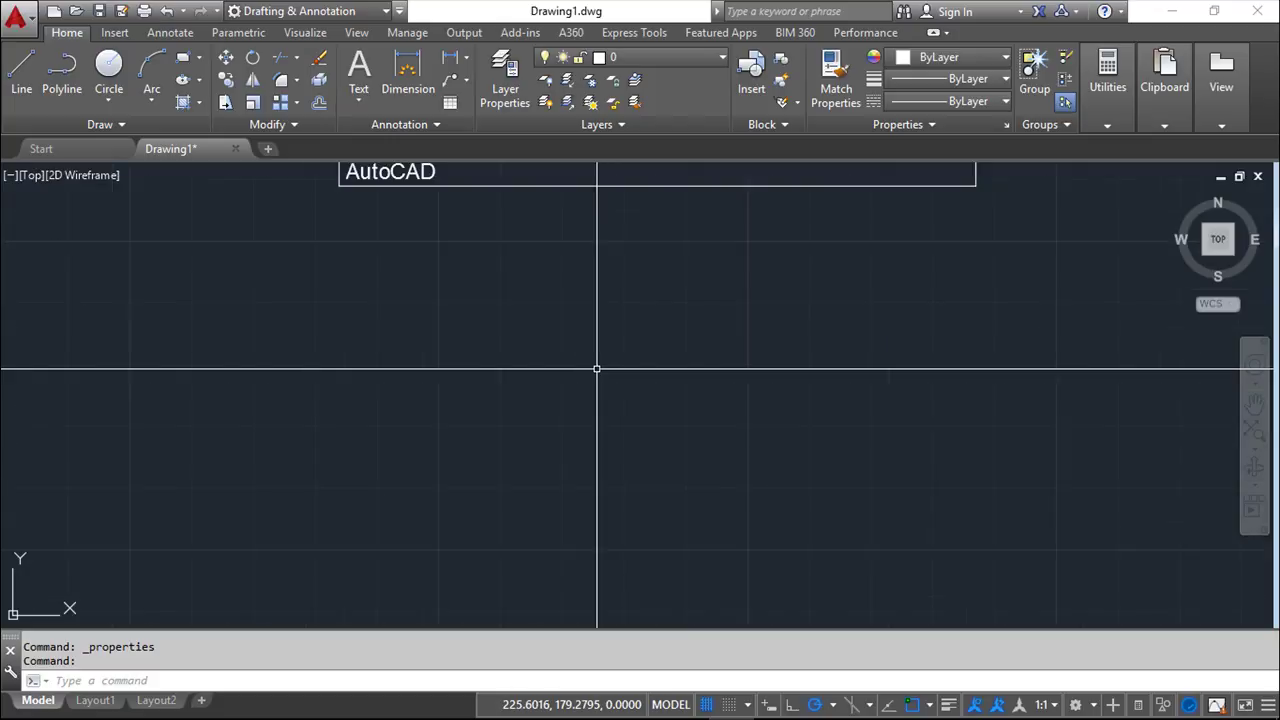
Draw a rectangle below the framed 'AutoCAD' text
scroll(596, 369, "down", 6)
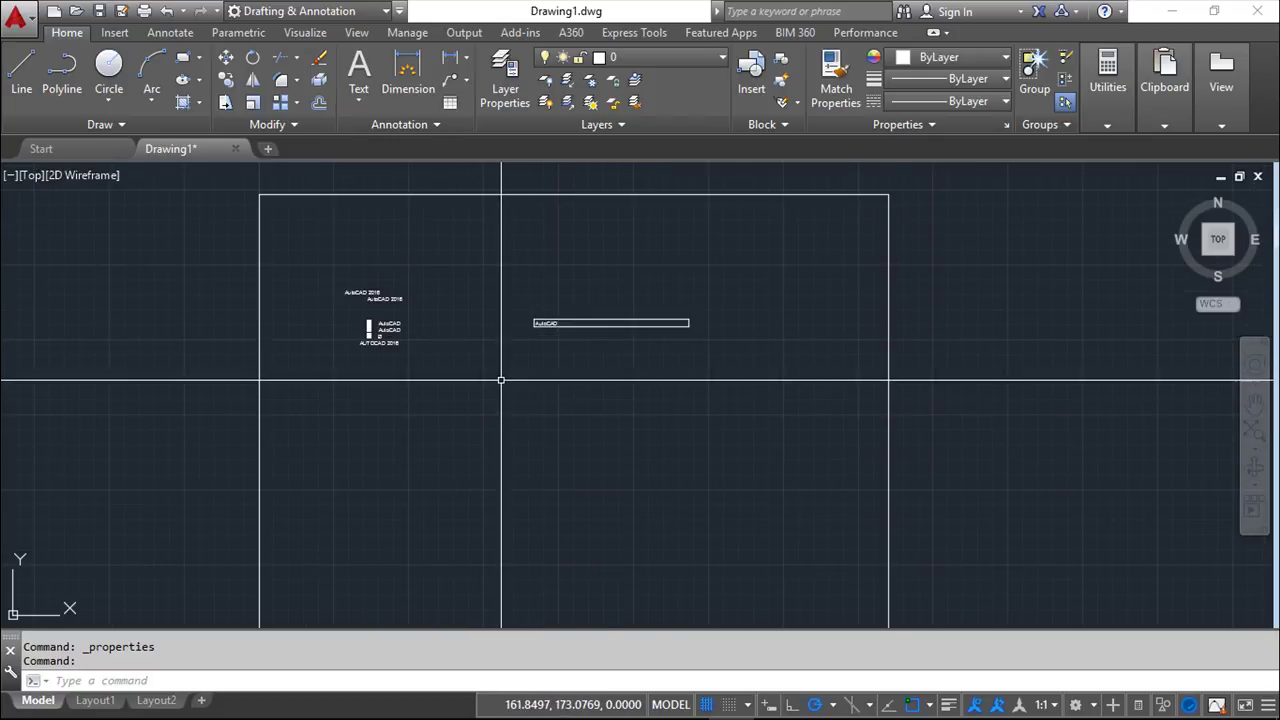
key("Escape")
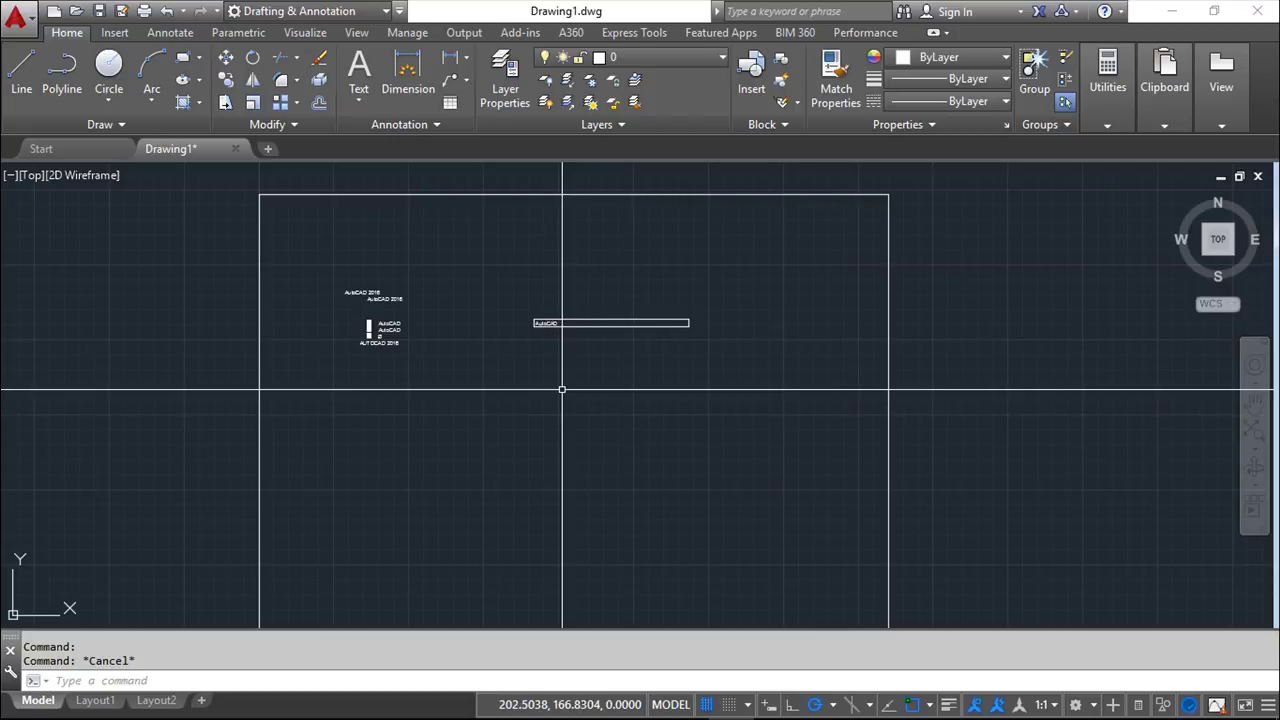
left_click(188, 60)
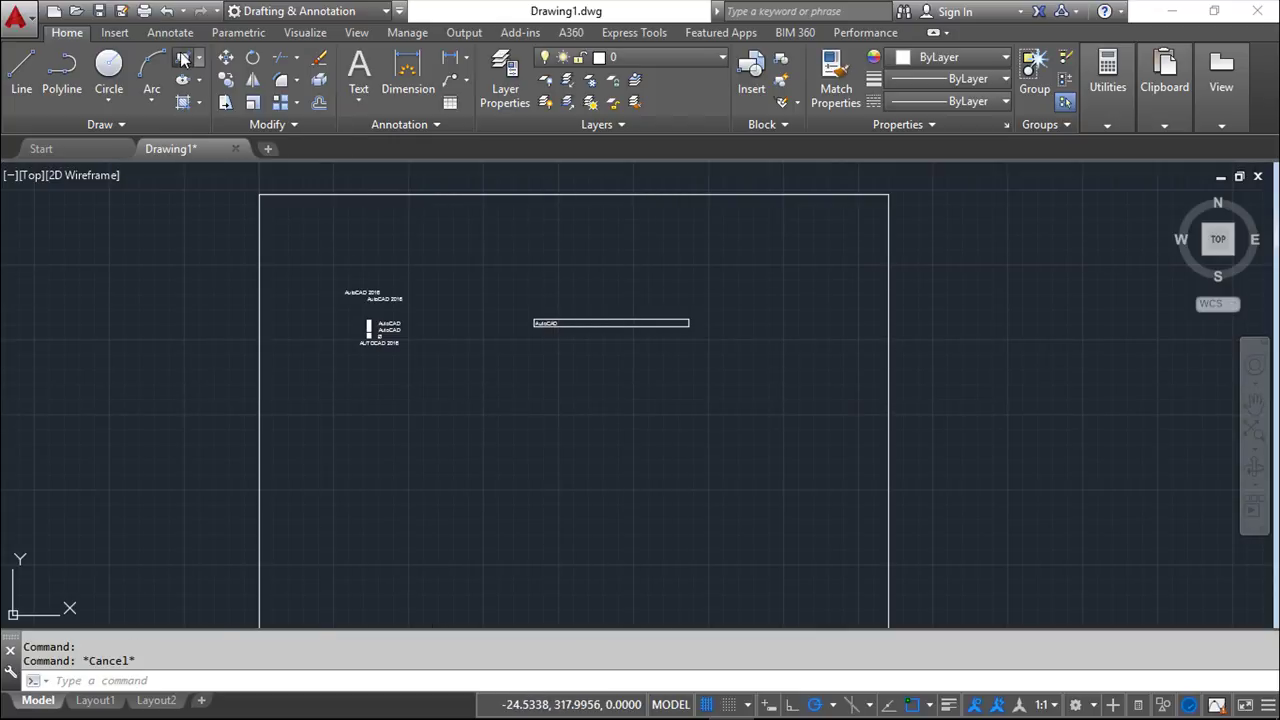
left_click(494, 374)
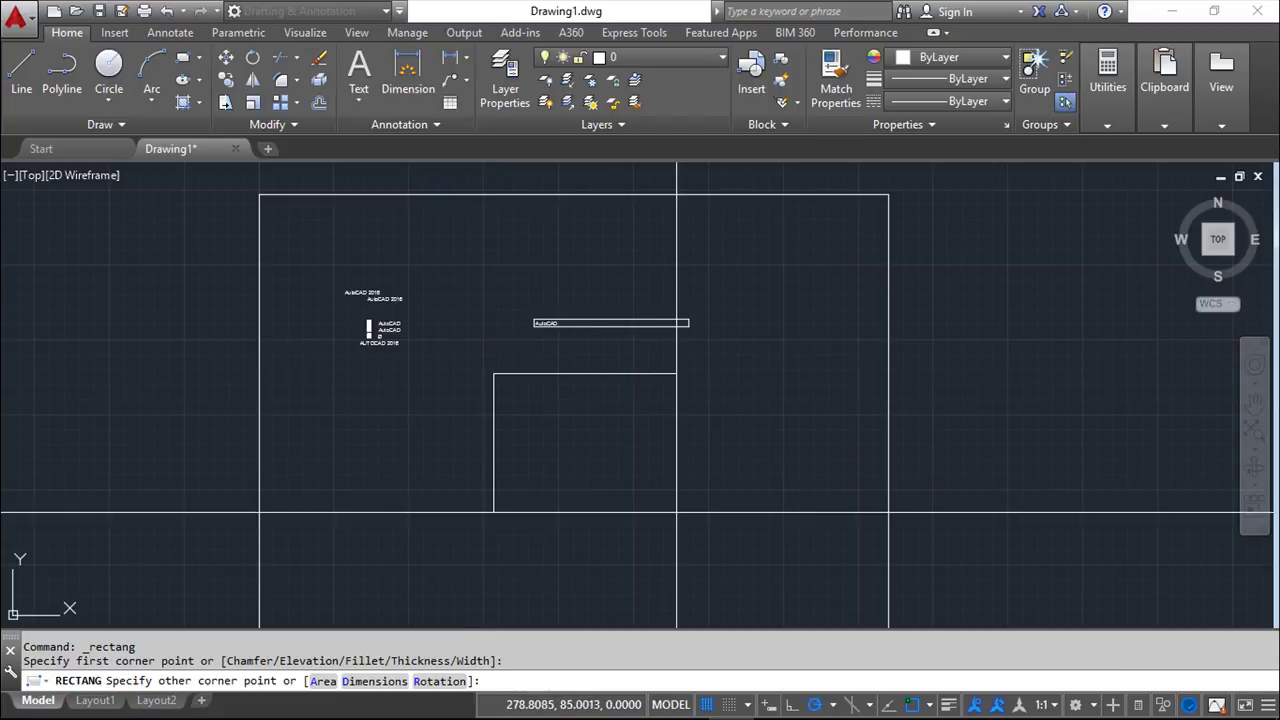
left_click(676, 519)
key("Escape")
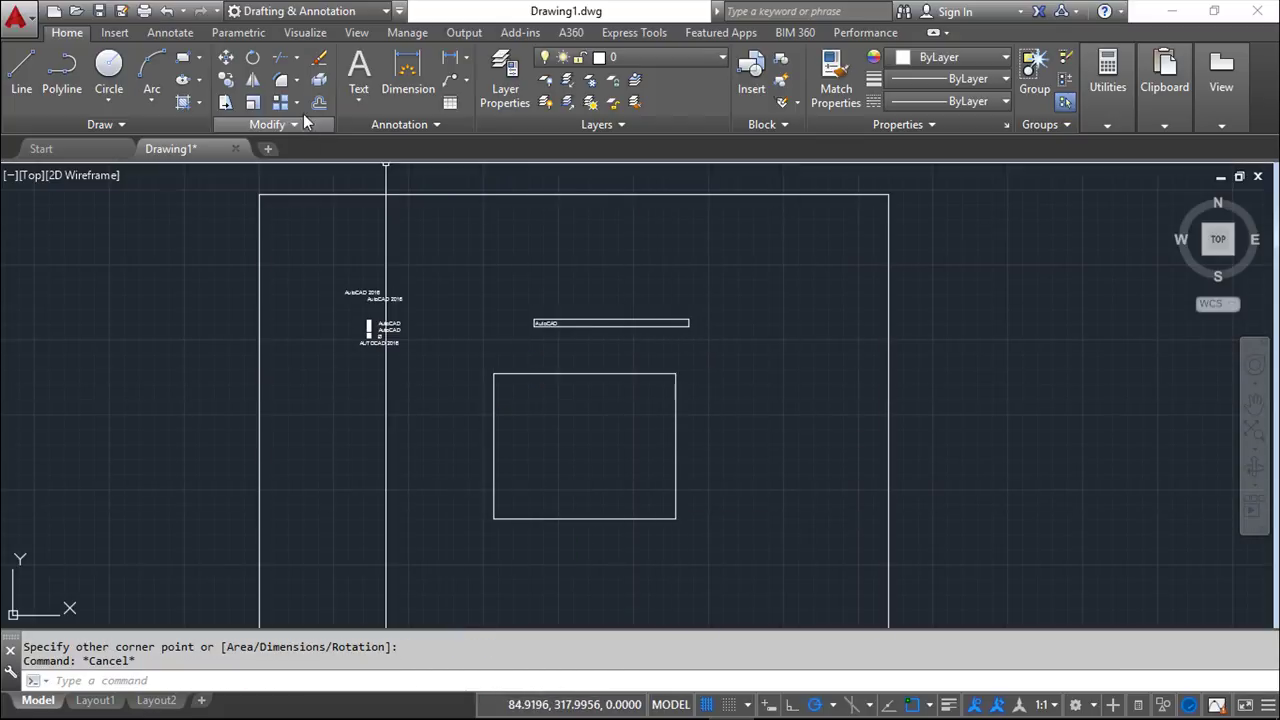
Fill the rectangle's interior with ANSI31 diagonal hatching
left_click(186, 104)
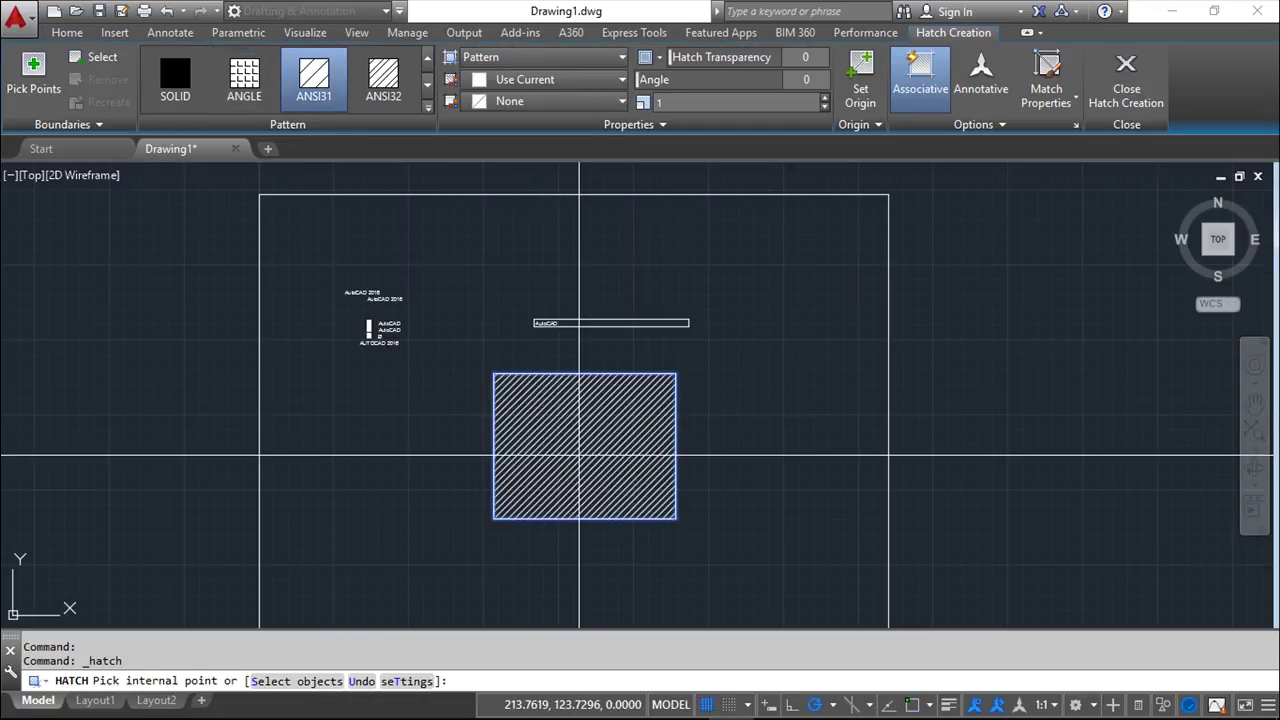
left_click(580, 457)
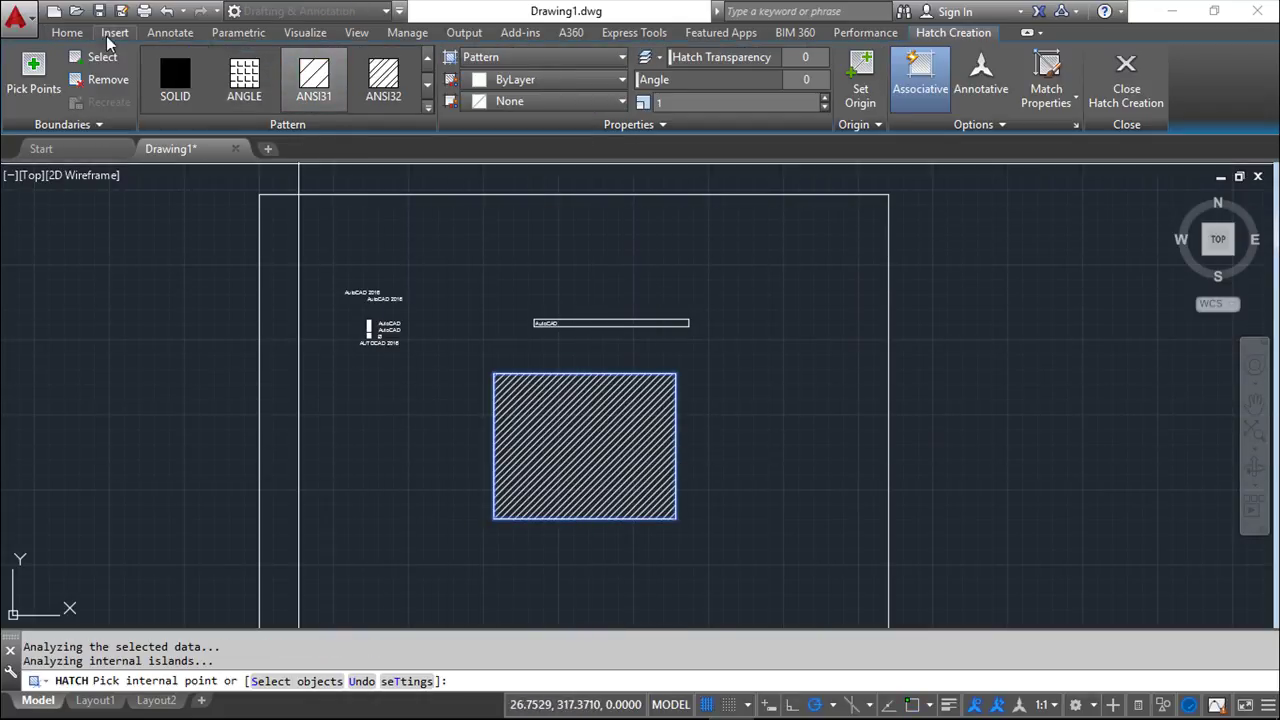
left_click(67, 32)
Add a 2.5-high 'AutoCAD' MText label inside the hatched rectangle, without a mask
left_click(358, 66)
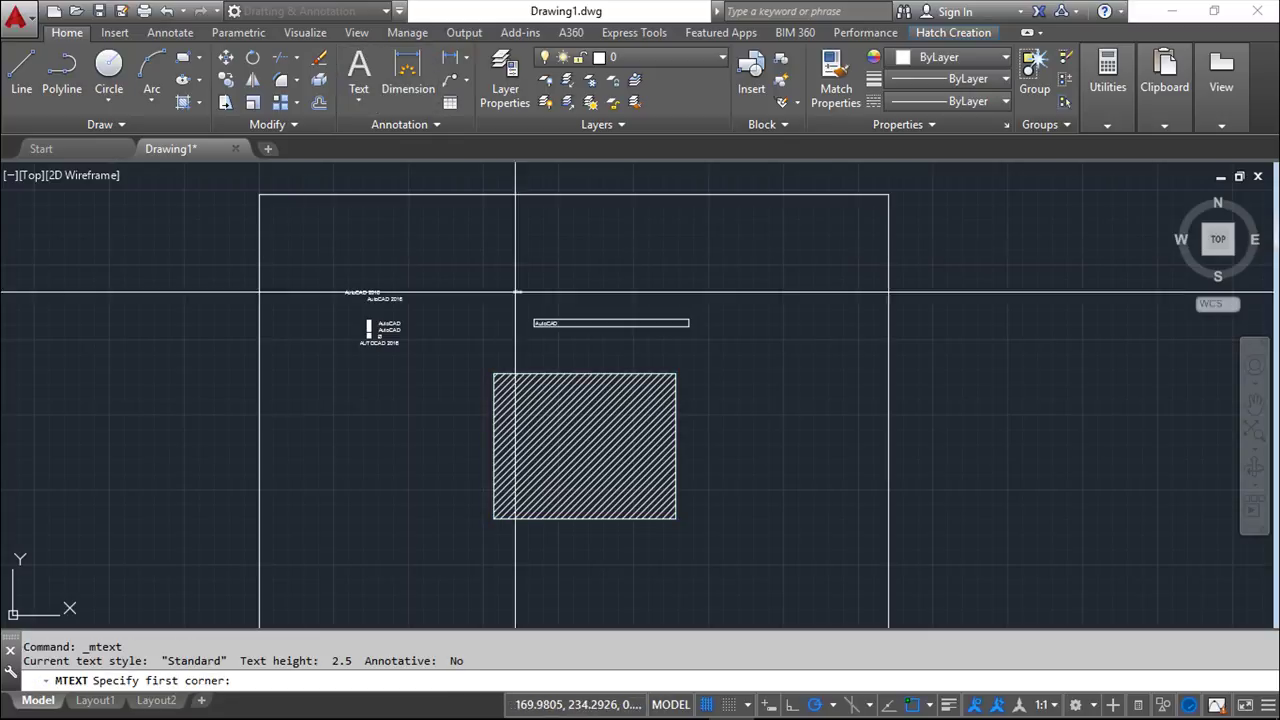
left_click(533, 406)
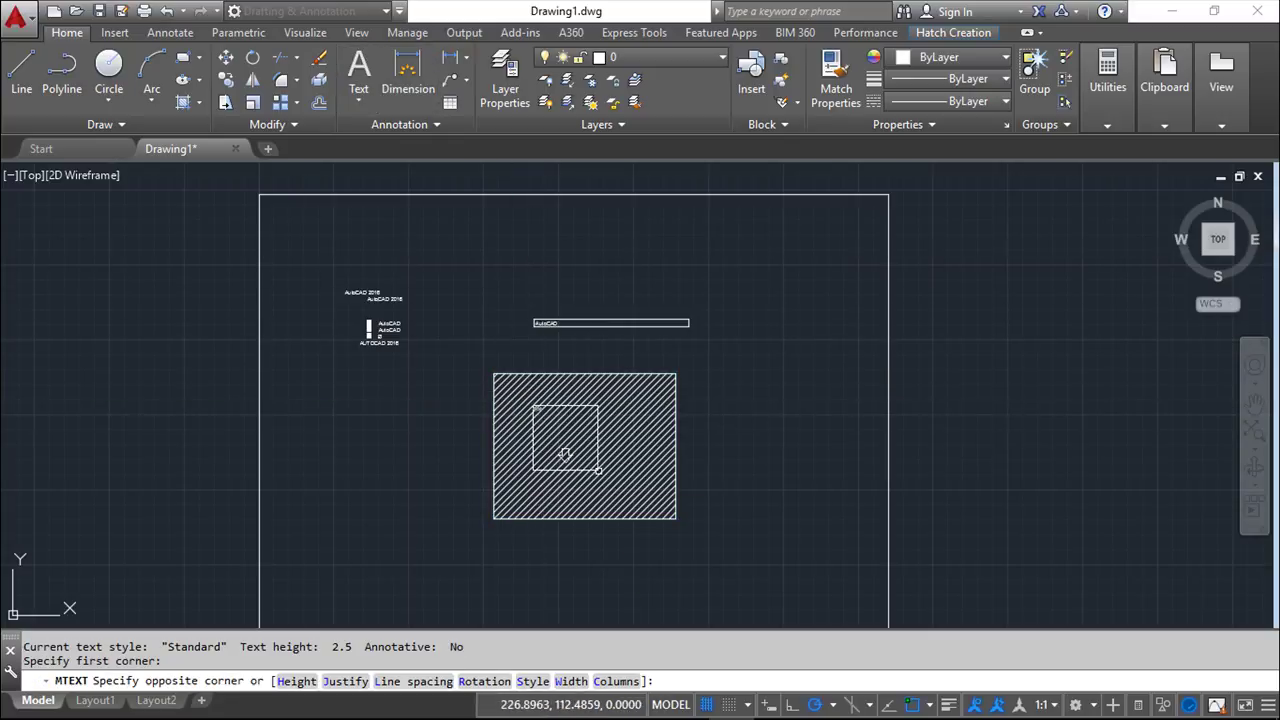
left_click(736, 475)
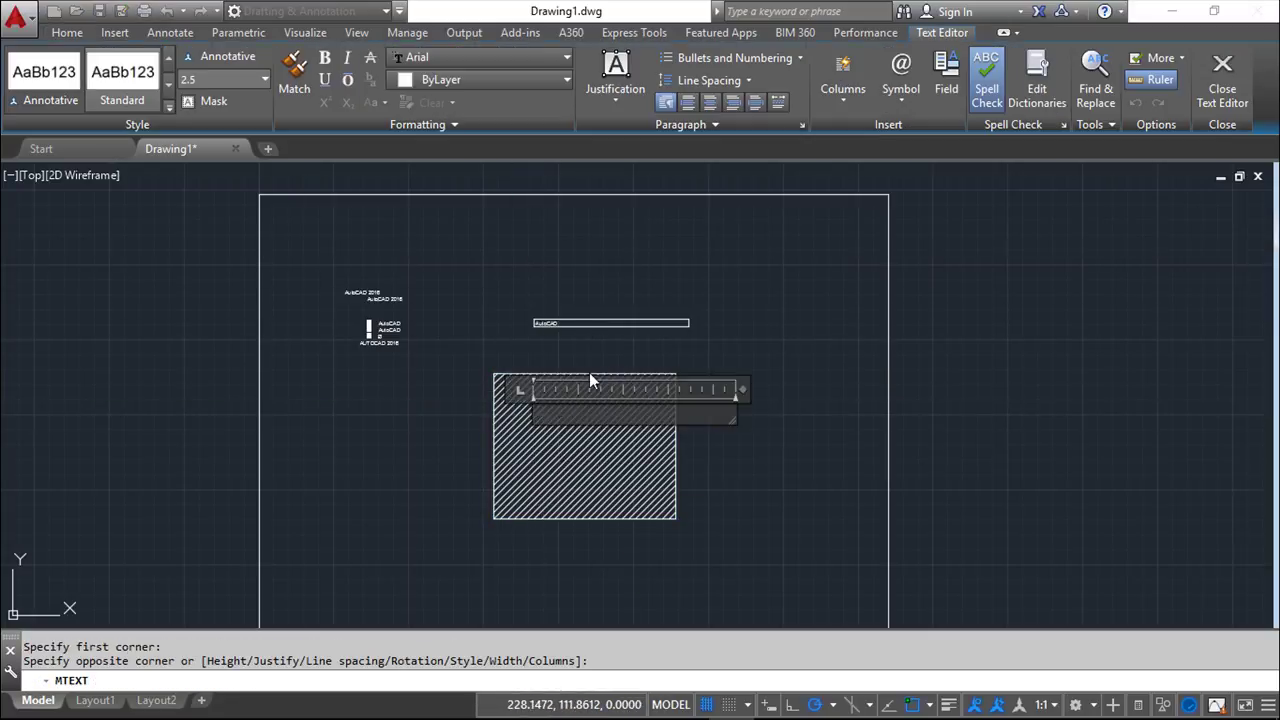
left_click(265, 79)
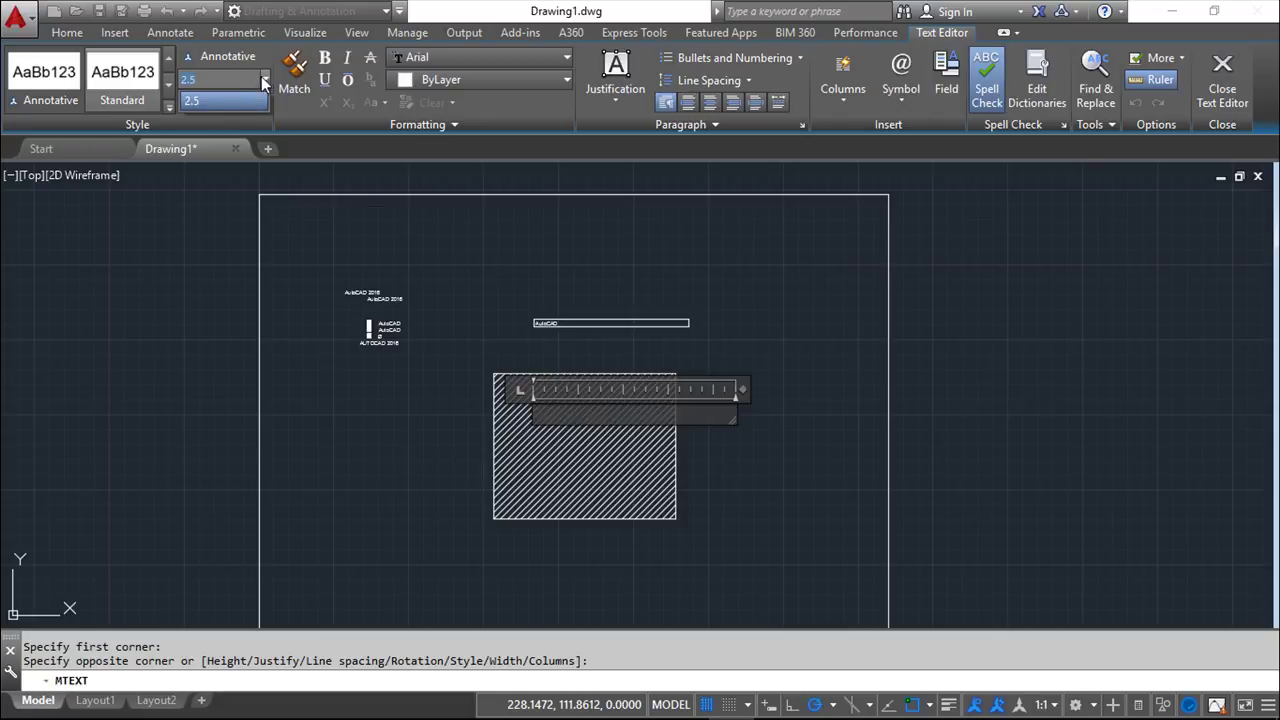
type("5")
left_click(213, 101)
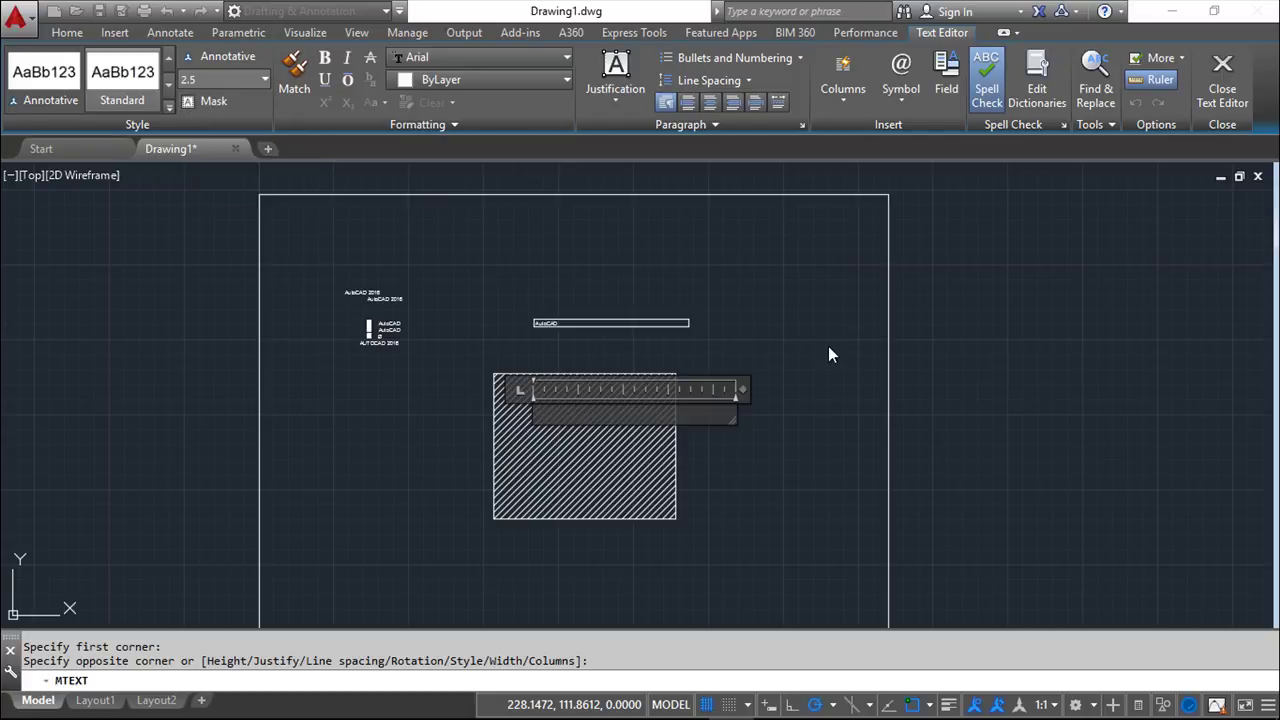
type("AutoCAD")
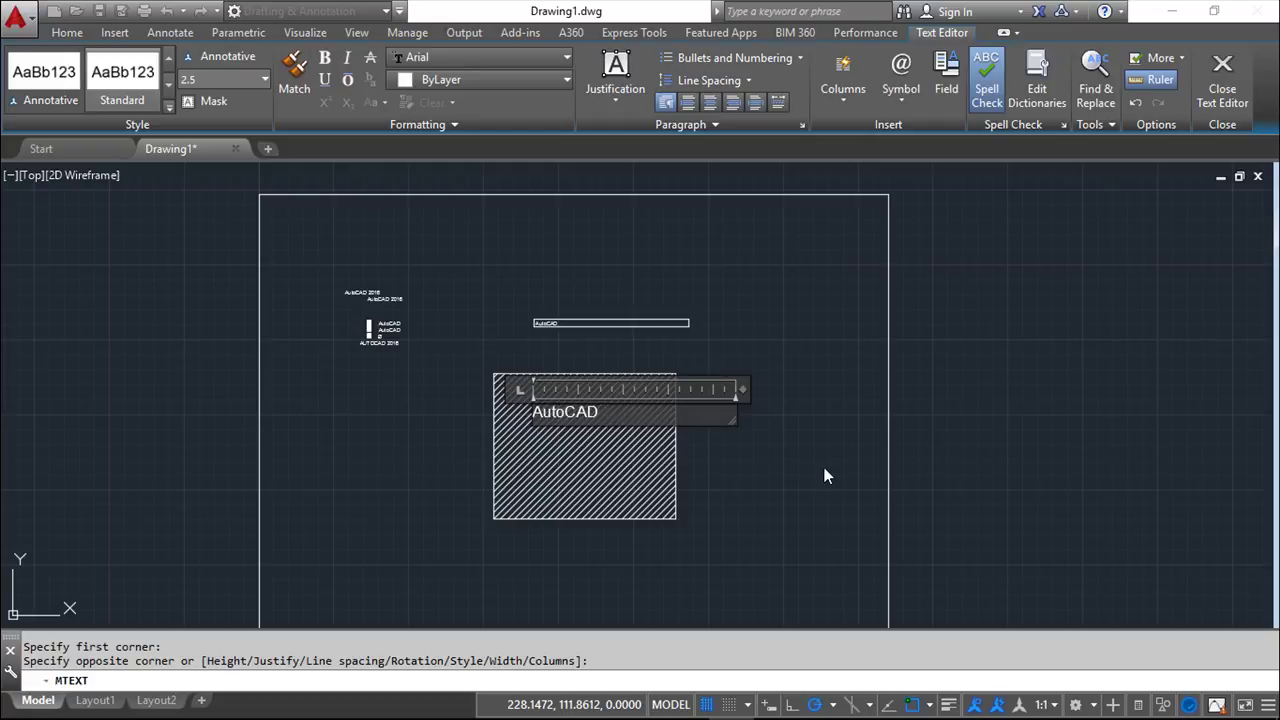
left_click(824, 476)
scroll(488, 415, "up", 5)
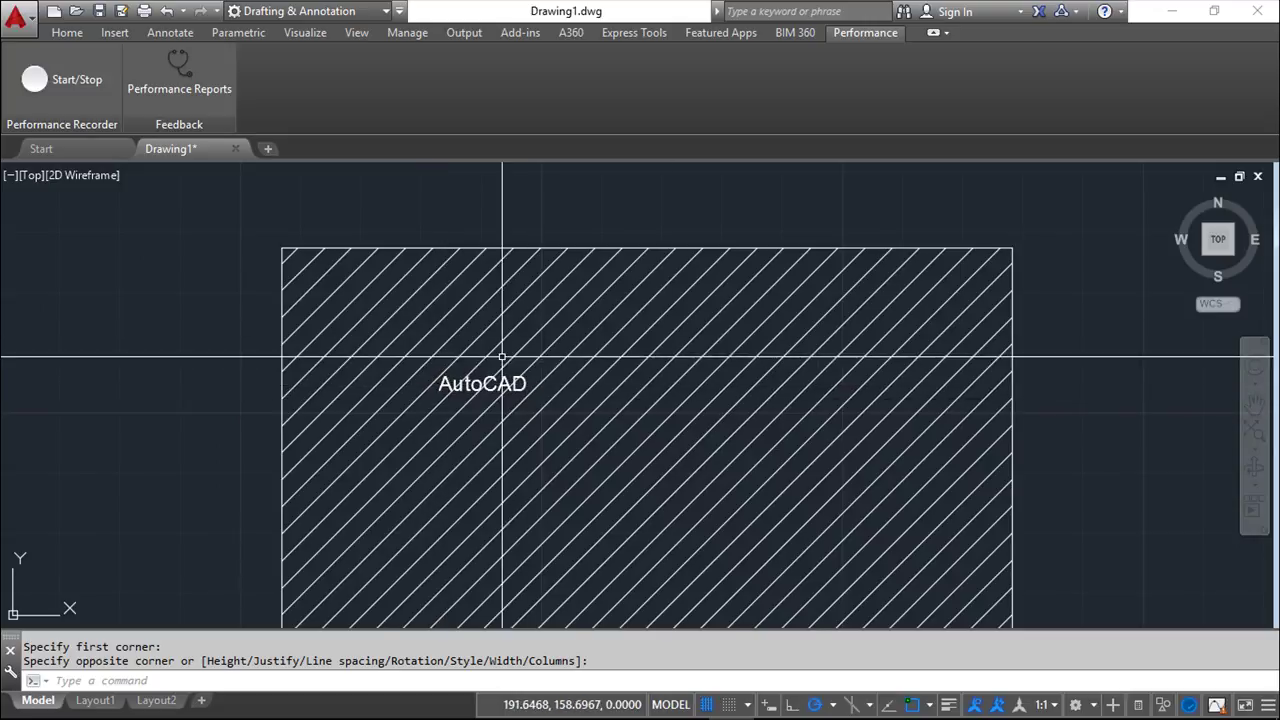
scroll(606, 392, "down", 2)
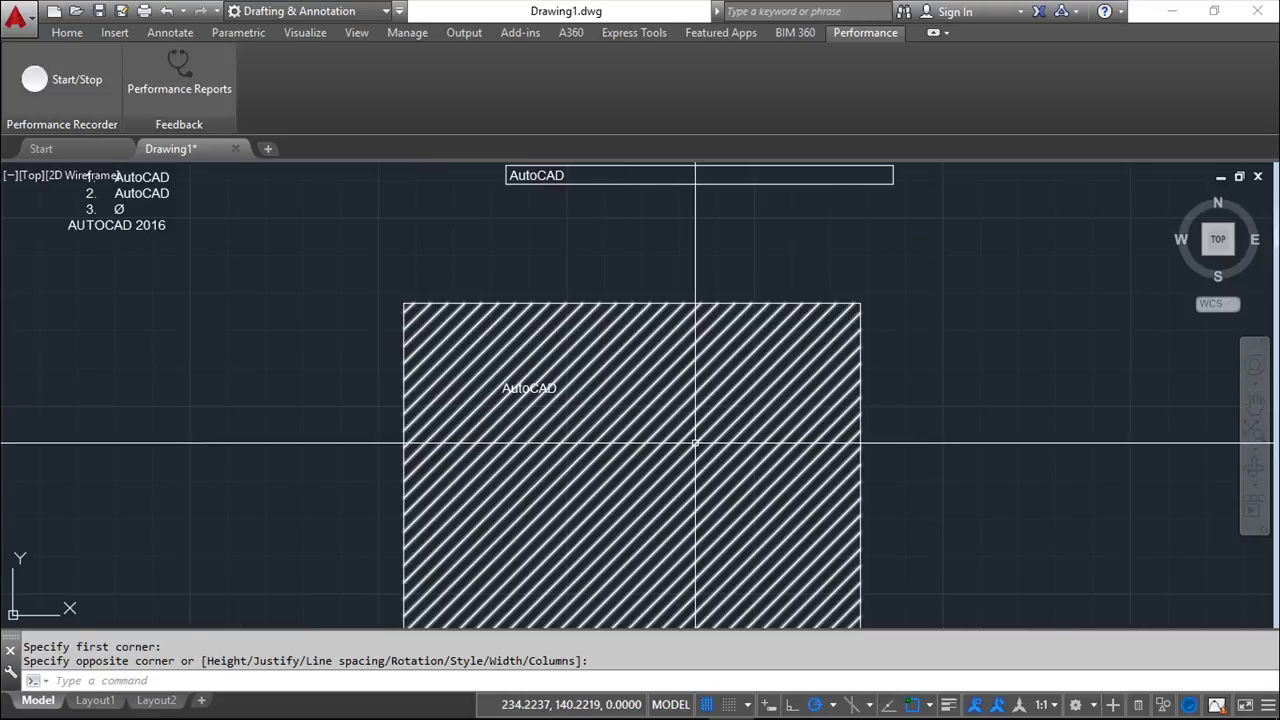
middle_click_drag(695, 442, 644, 357)
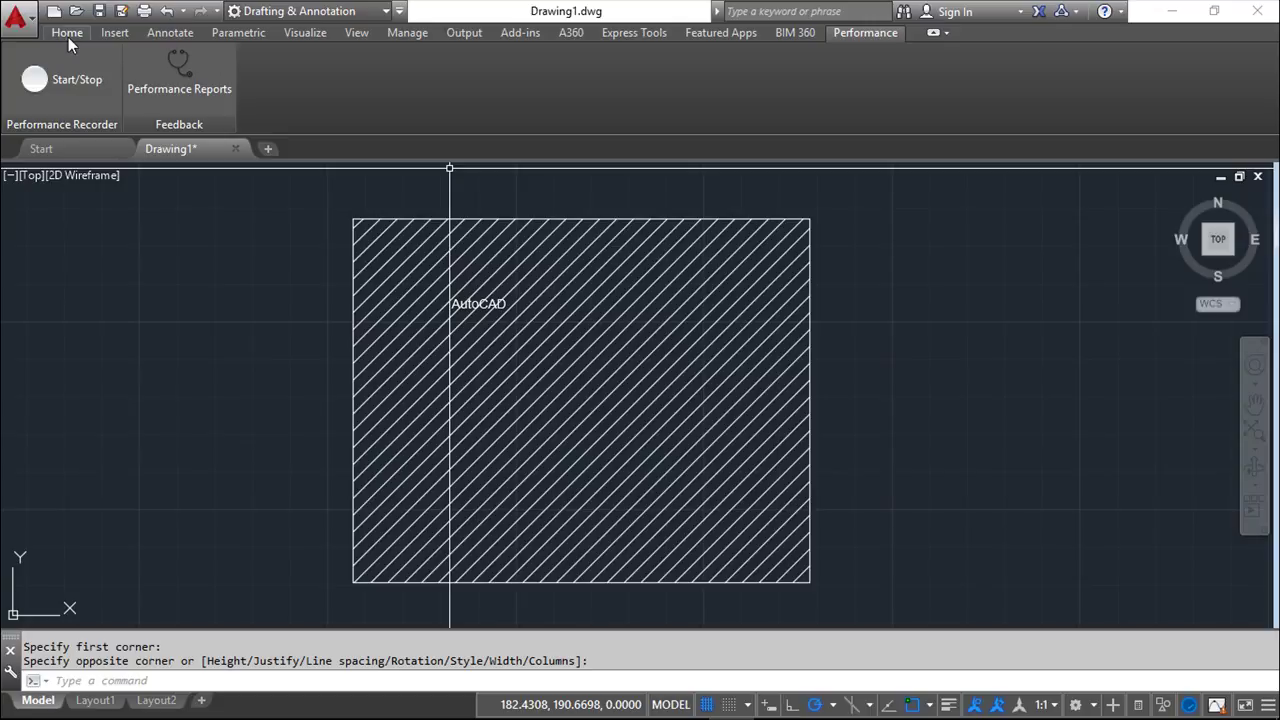
Add a 5-high 'AutoCAD' label in the hatch with a background mask, offset 1.5
left_click(68, 33)
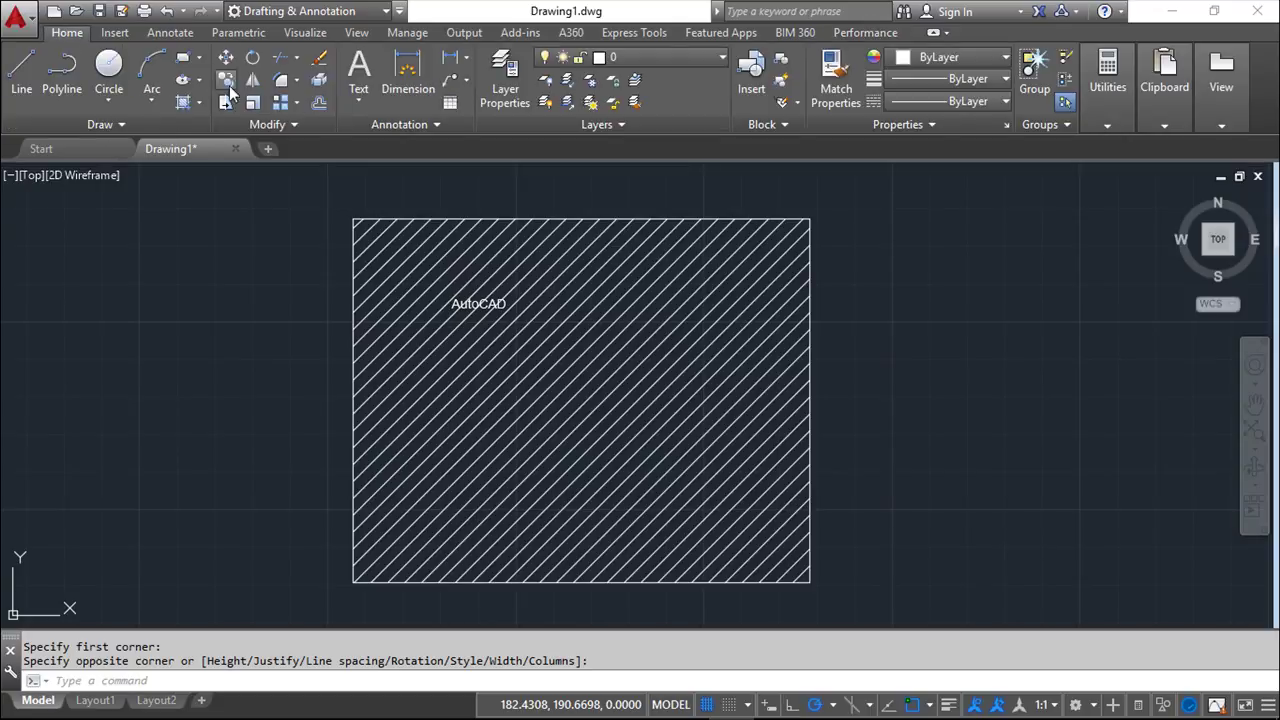
left_click(359, 72)
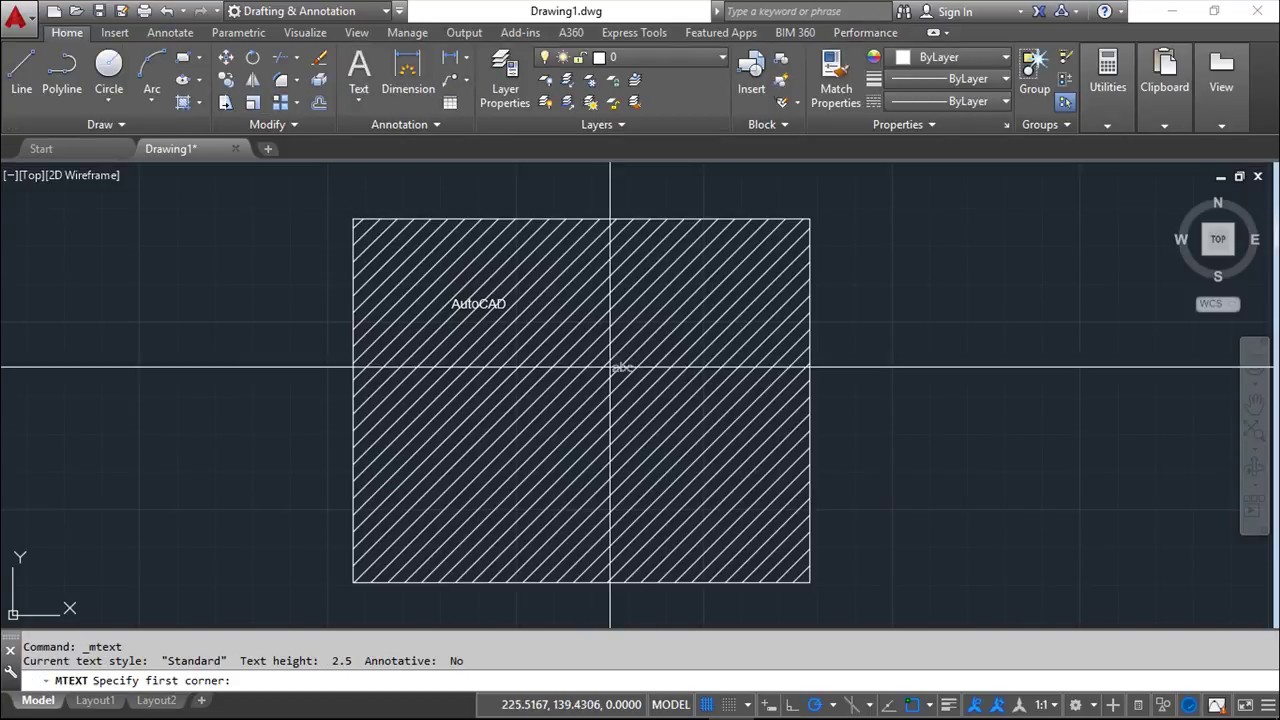
left_click(573, 351)
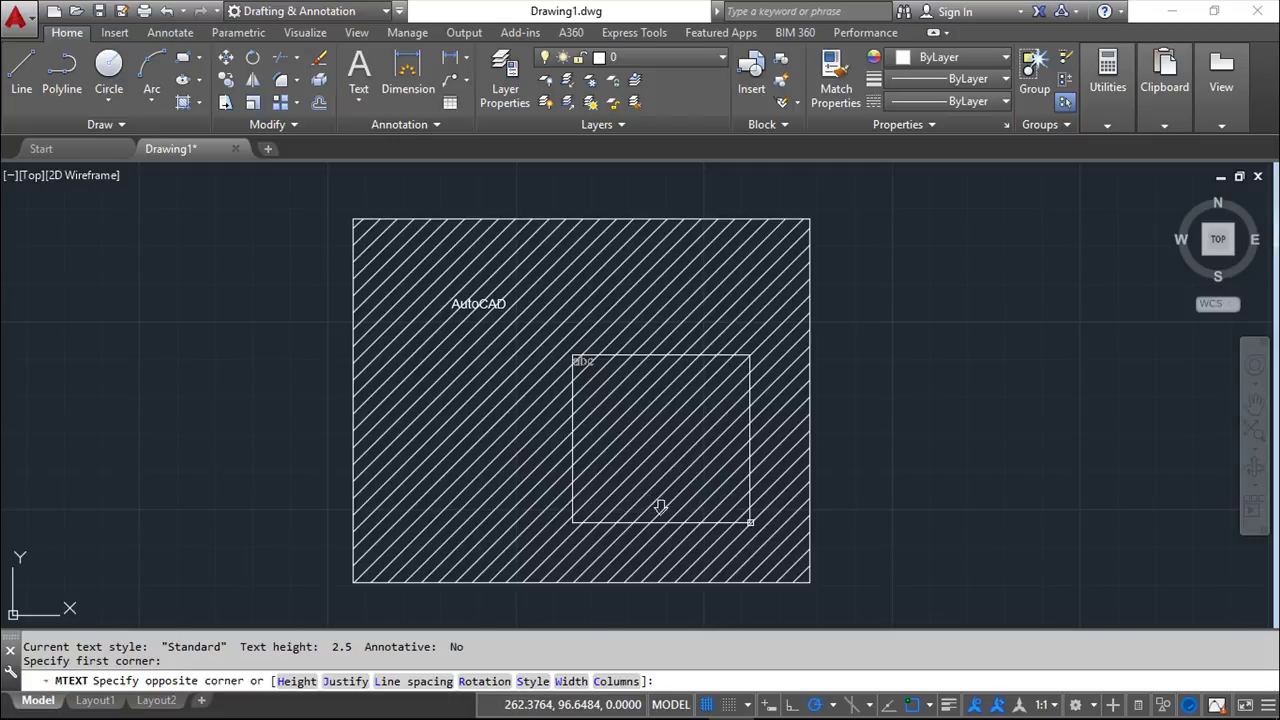
left_click(754, 527)
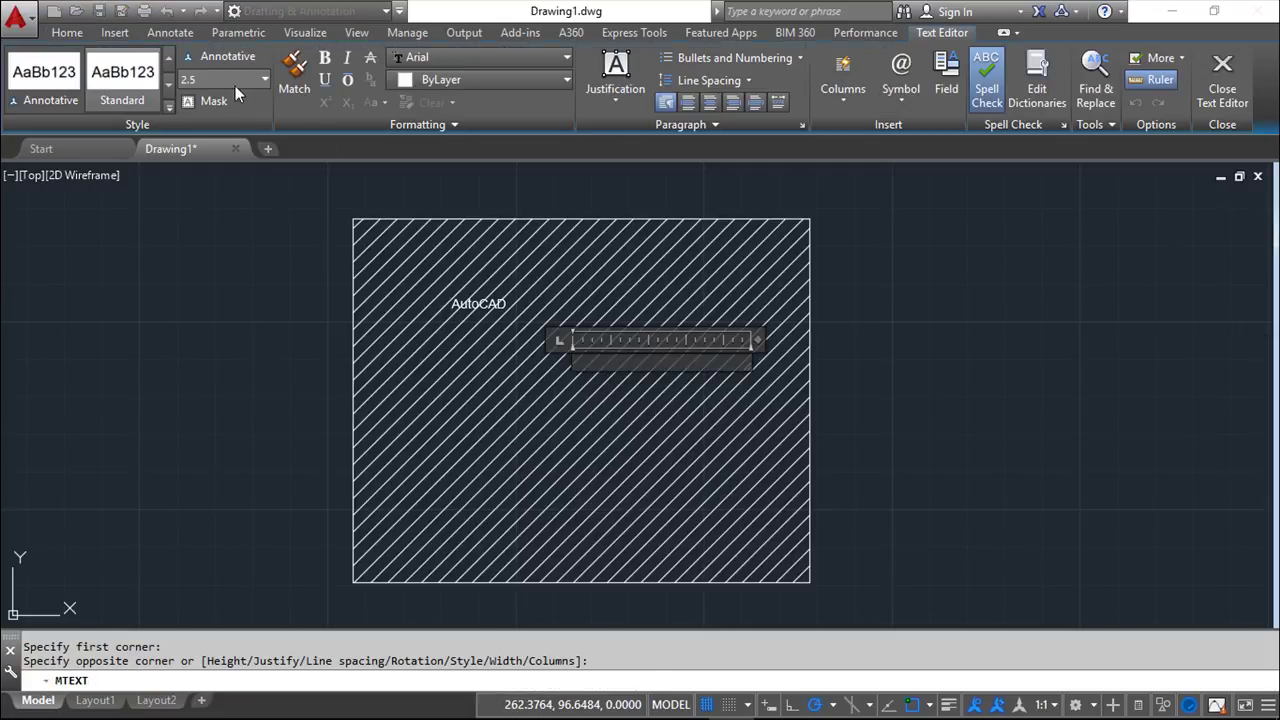
left_click(197, 78)
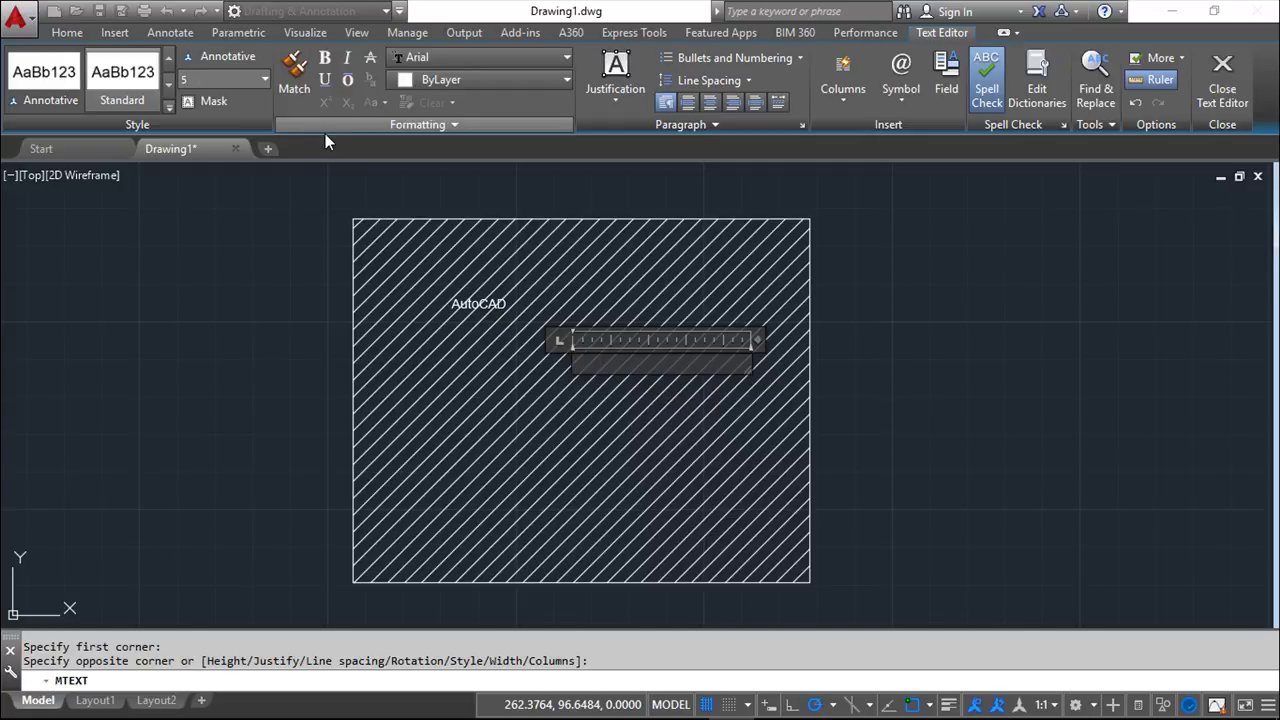
type("AutoCAD")
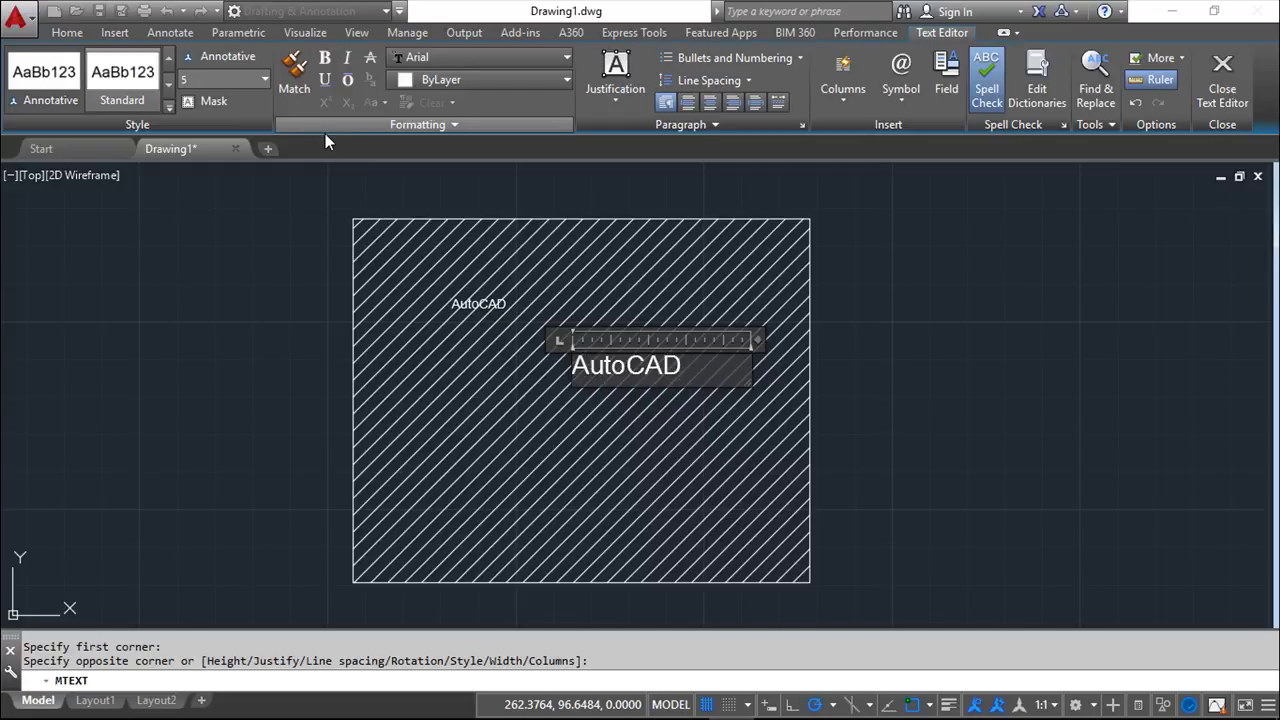
left_click(189, 102)
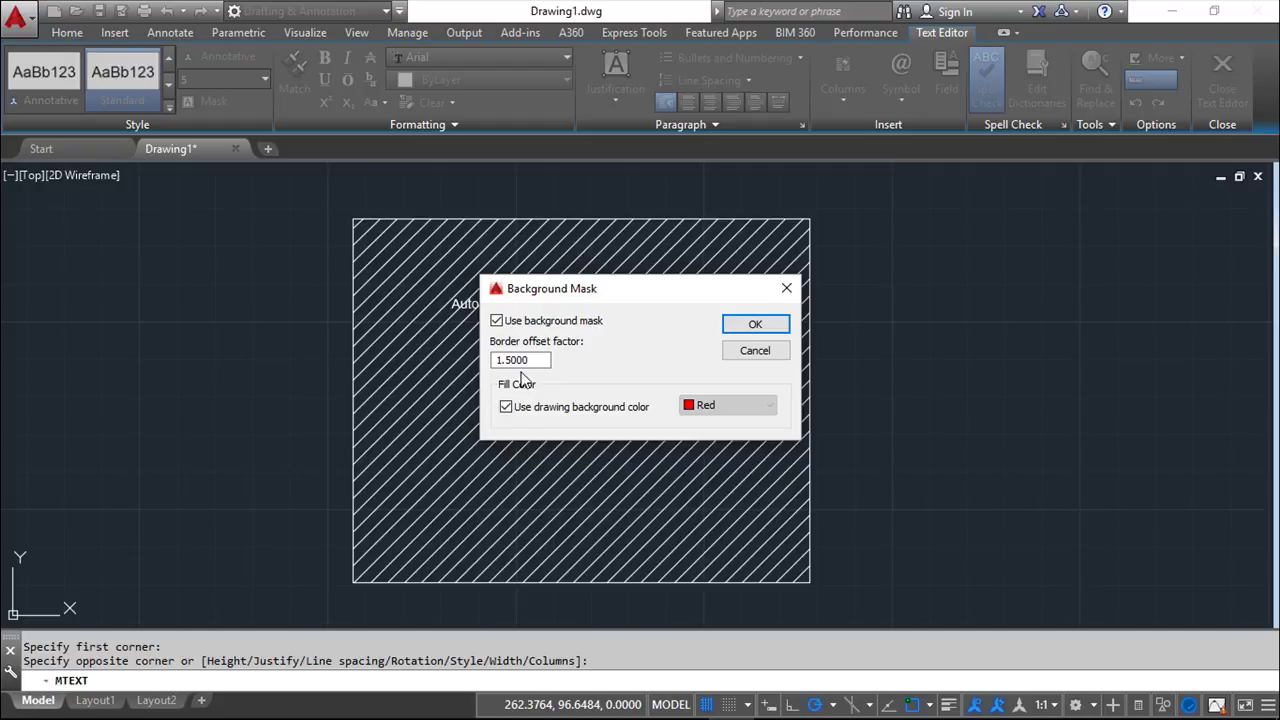
left_click(752, 326)
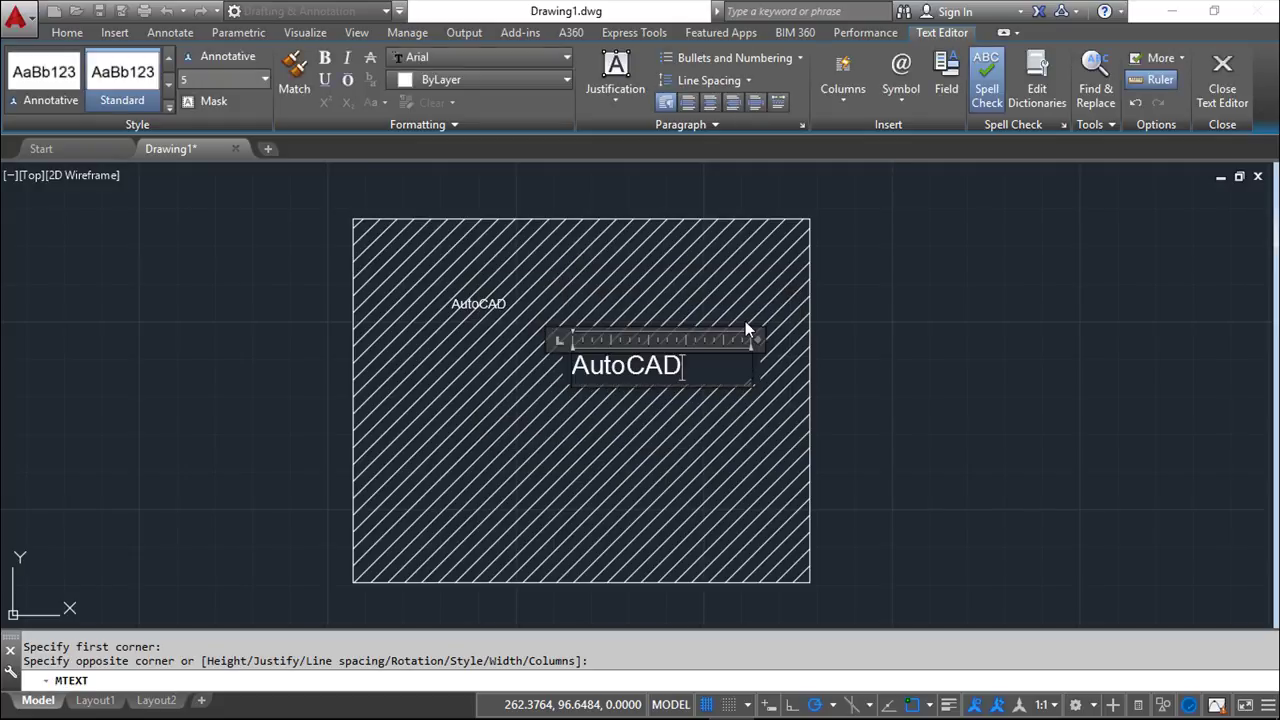
left_click(936, 392)
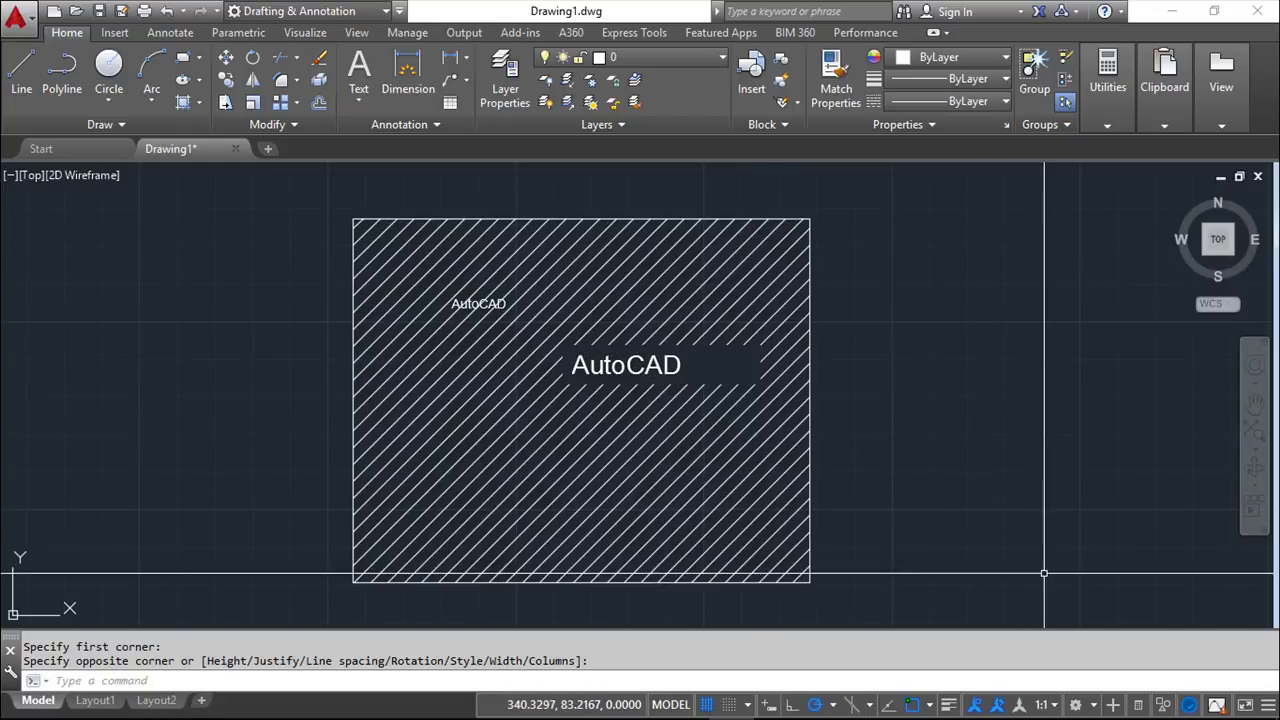
Zoom out and pan until the hatched rectangle, both labels and earlier texts are visible
scroll(1042, 573, "down", 1)
mouse_move(1034, 557)
middle_mouse_down()
mouse_move(971, 509)
mouse_move(862, 495)
middle_mouse_up()
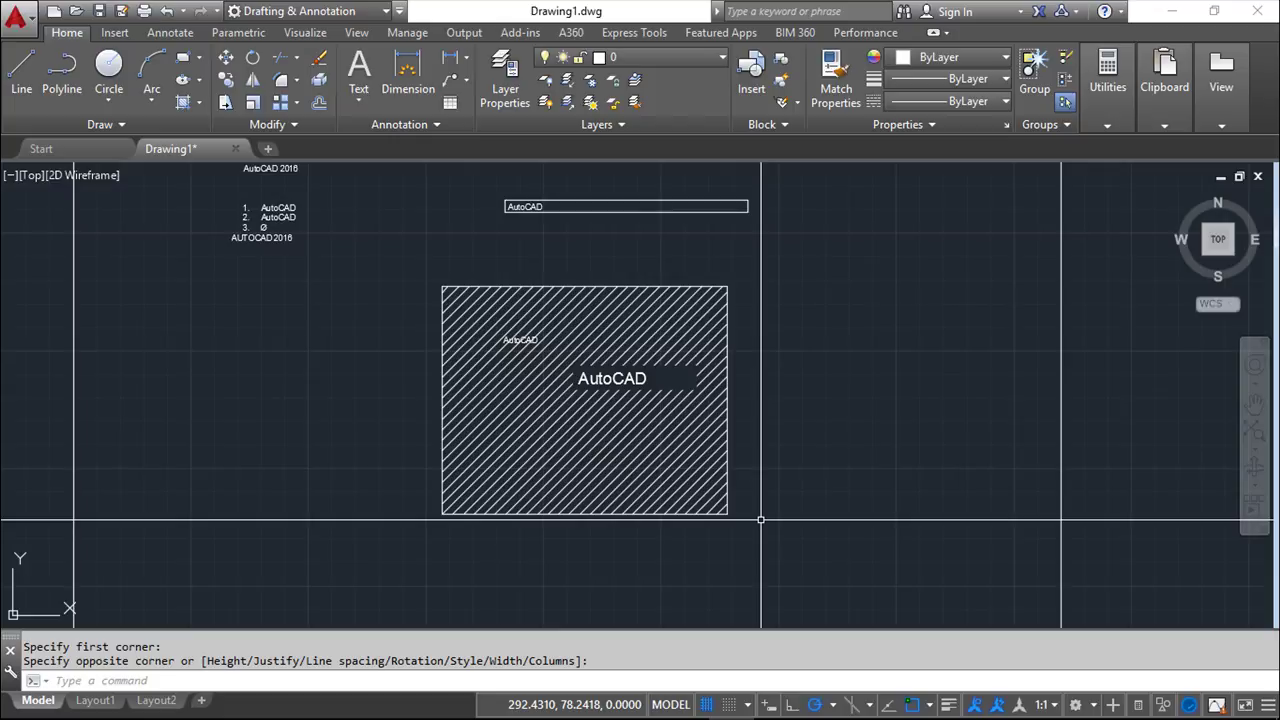
middle_click_drag(833, 469, 860, 530)
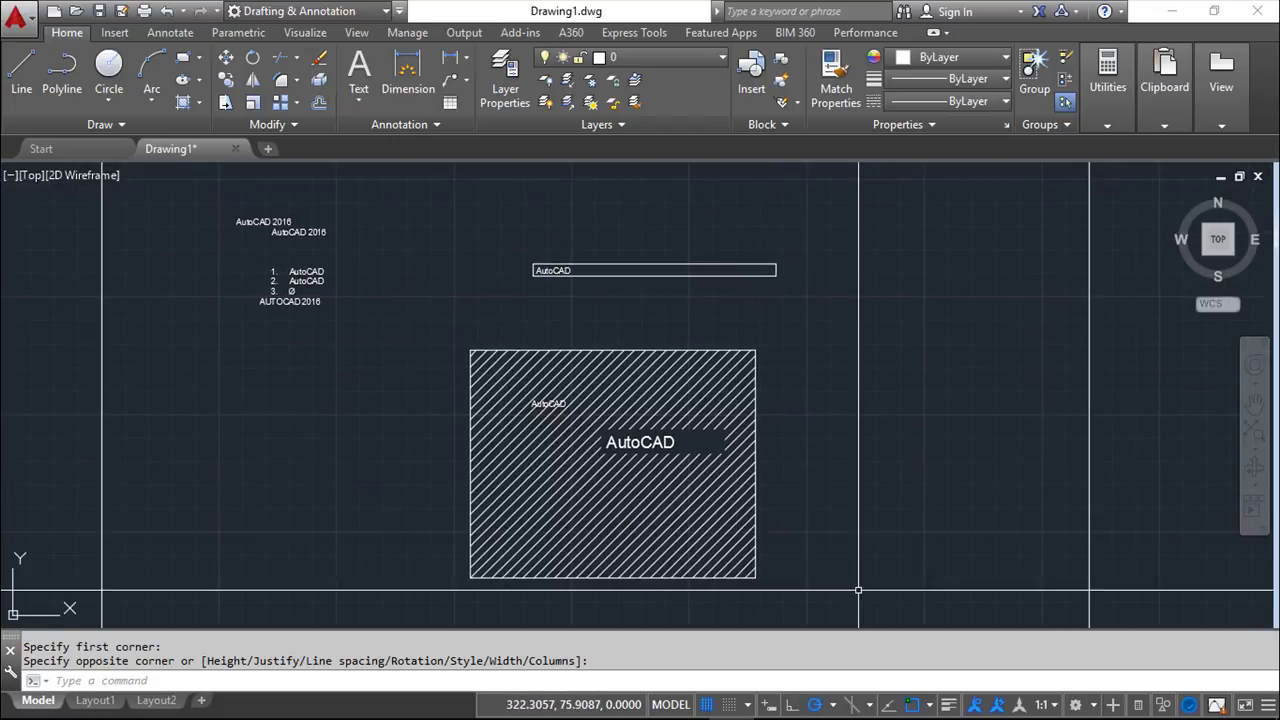